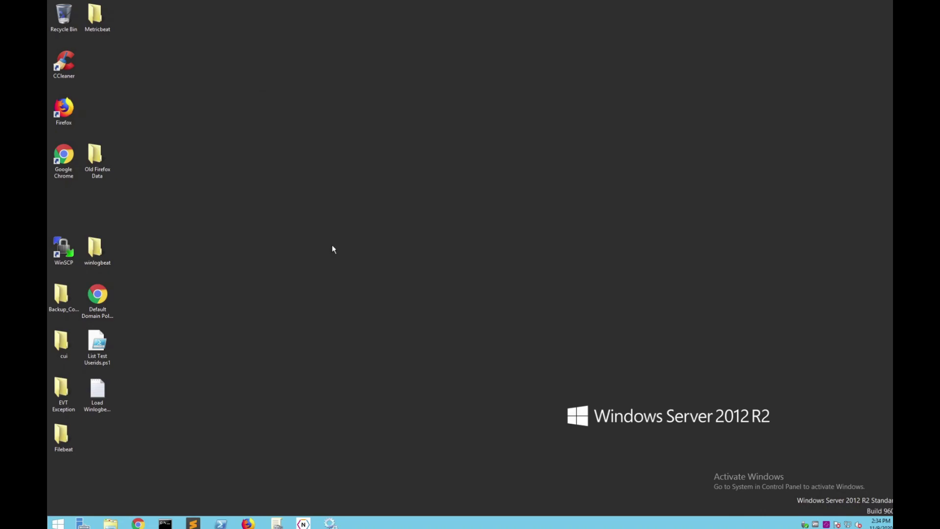
Launch Google Chrome and load the docs.neqterlabs documentation site.
{"action": "left_click", "coordinate": [74, 175]}
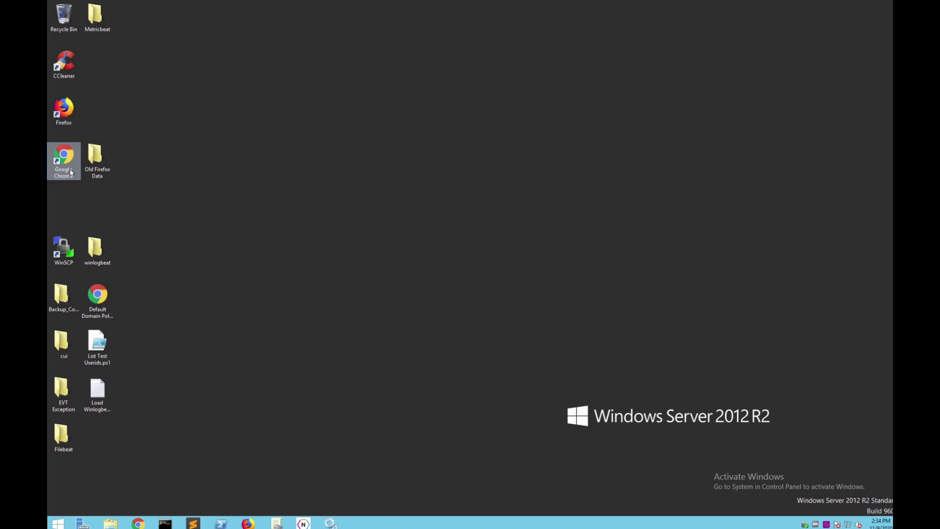
{"action": "double_click", "coordinate": [71, 173]}
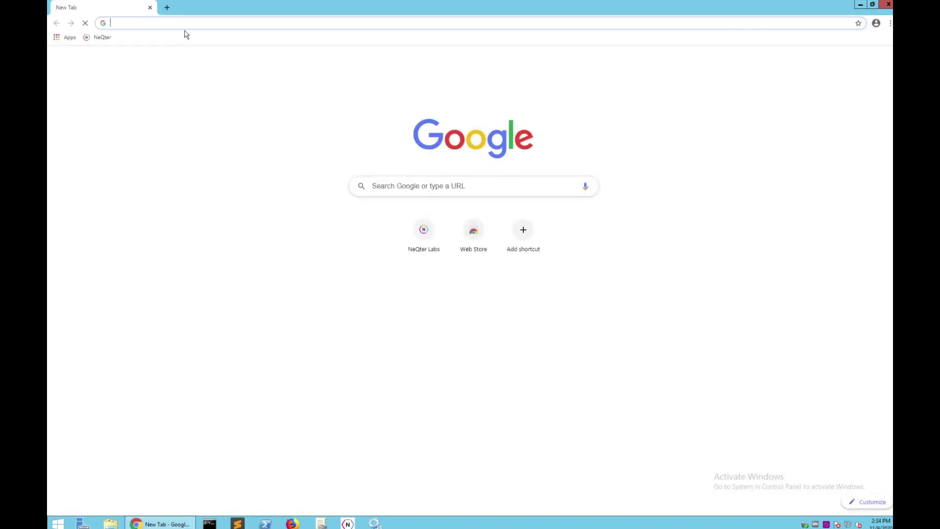
{"action": "type", "text": "docs"}
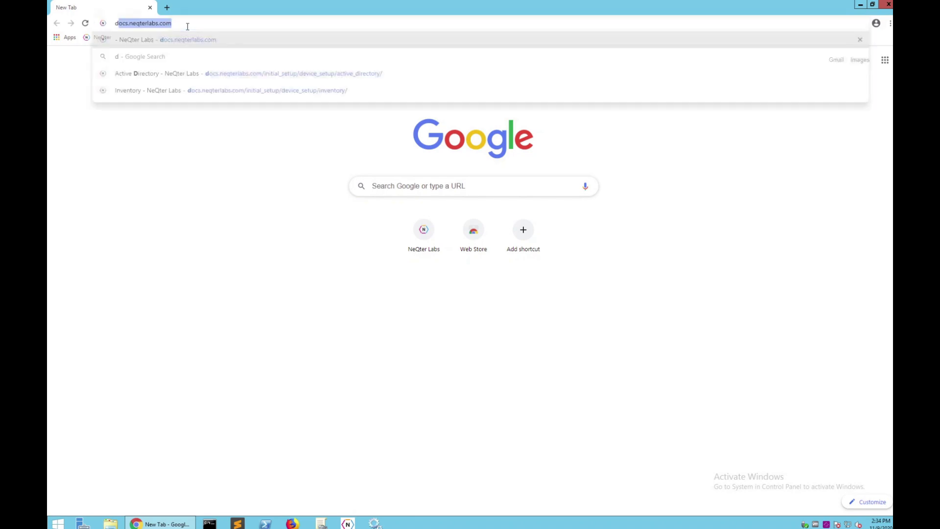
{"action": "type", "text": ".neqter"}
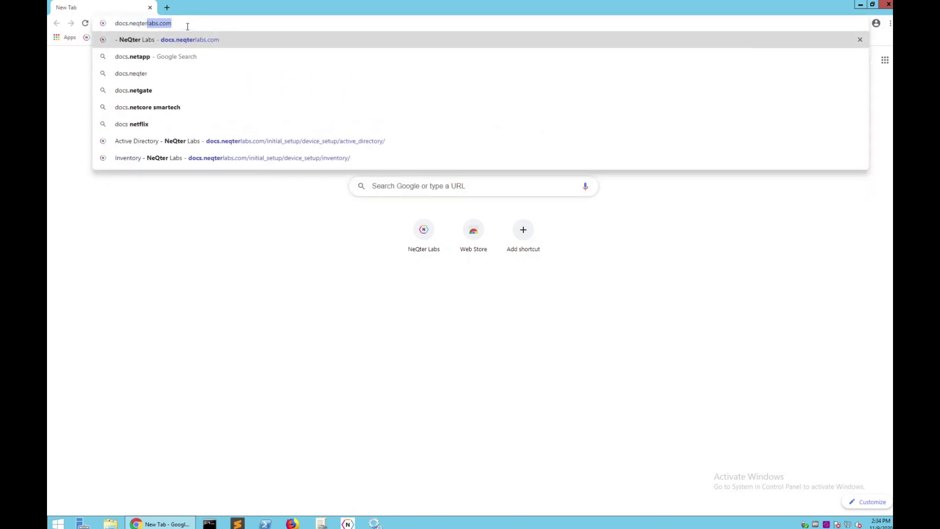
{"action": "type", "text": "labs.com"}
{"action": "key", "text": "Return"}
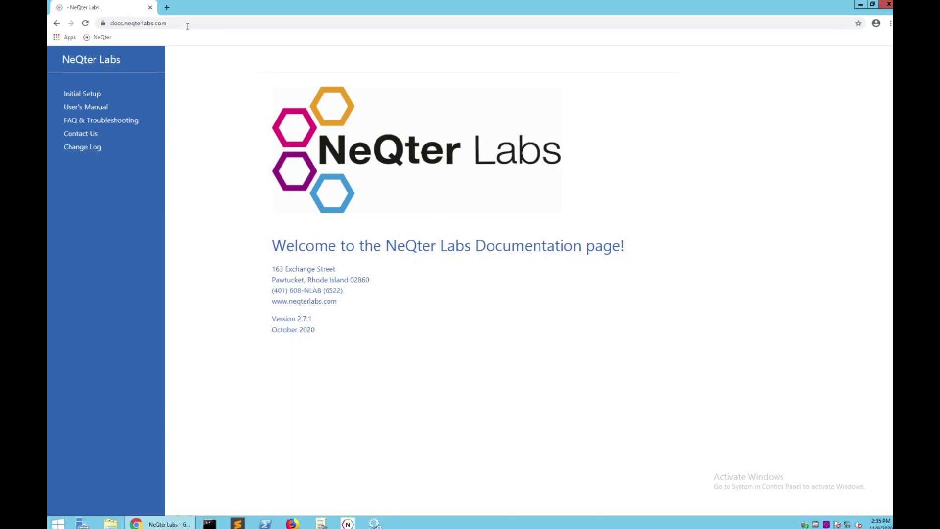
Go to Initial Setup > Device Setup > Active Directory and follow the agent download link.
{"action": "left_click", "coordinate": [86, 95]}
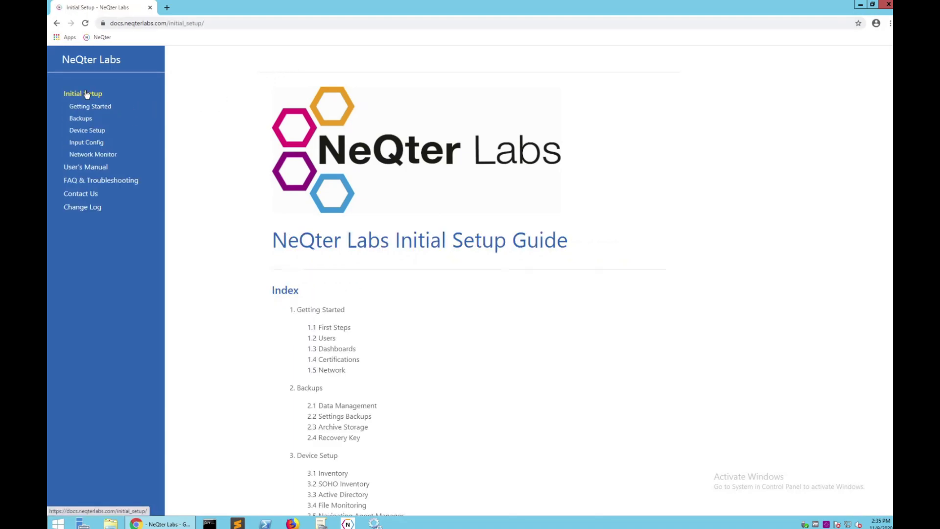
{"action": "left_click", "coordinate": [89, 131]}
{"action": "left_click", "coordinate": [93, 168]}
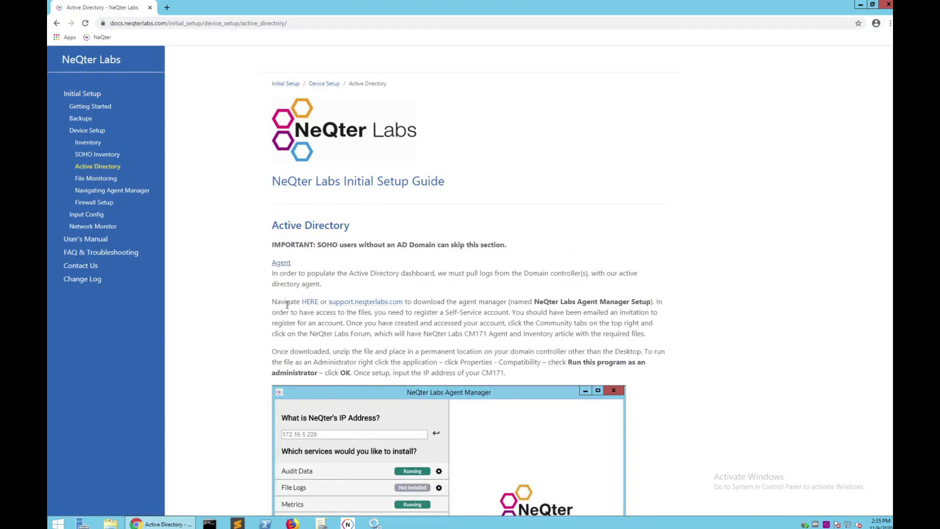
{"action": "left_click", "coordinate": [314, 303]}
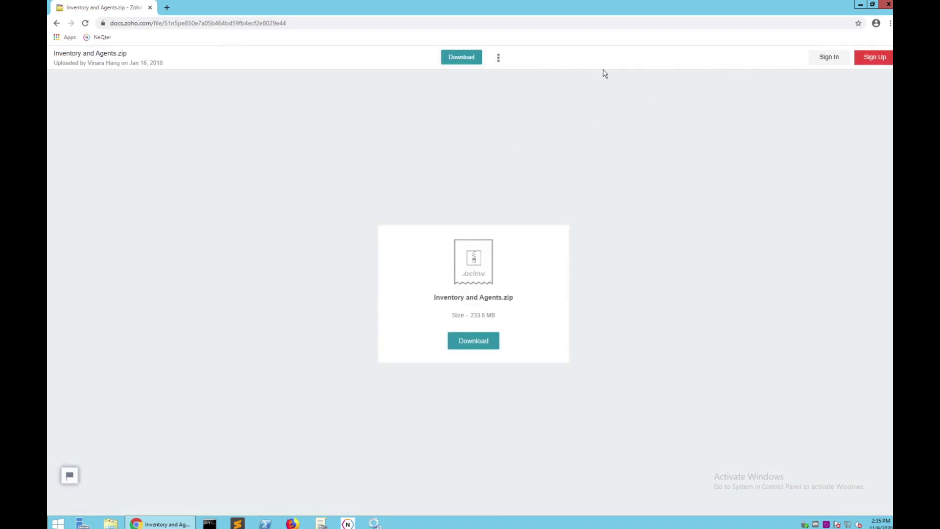
Download the Inventory and Agents.zip archive from Zoho Docs.
{"action": "left_click", "coordinate": [459, 60]}
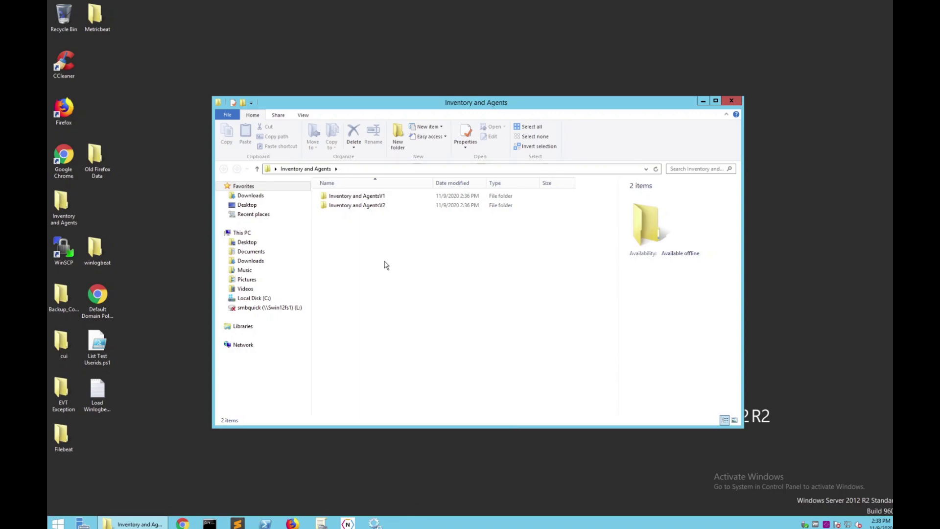
Run OcsPackager.exe from Inventory and AgentsV2 > OCS Inventory Packager.
{"action": "left_click", "coordinate": [381, 197]}
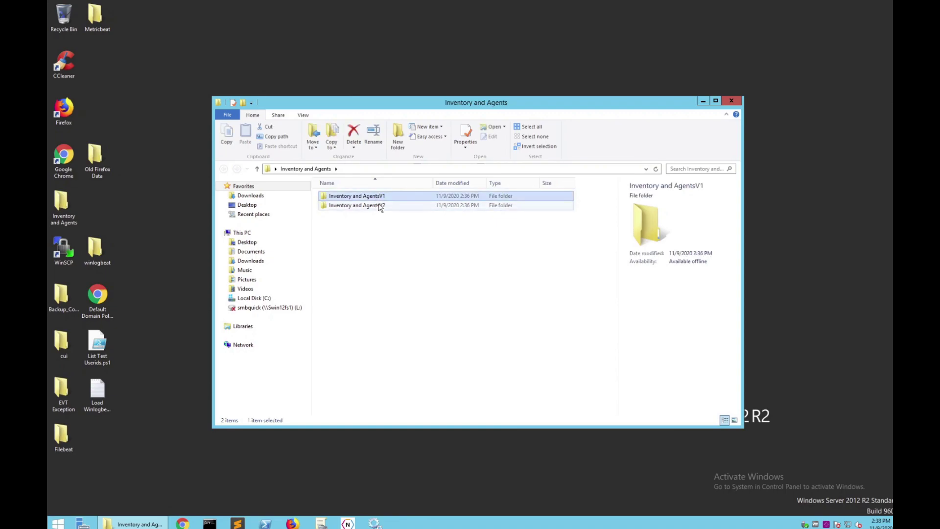
{"action": "double_click", "coordinate": [381, 207]}
{"action": "left_click", "coordinate": [381, 206]}
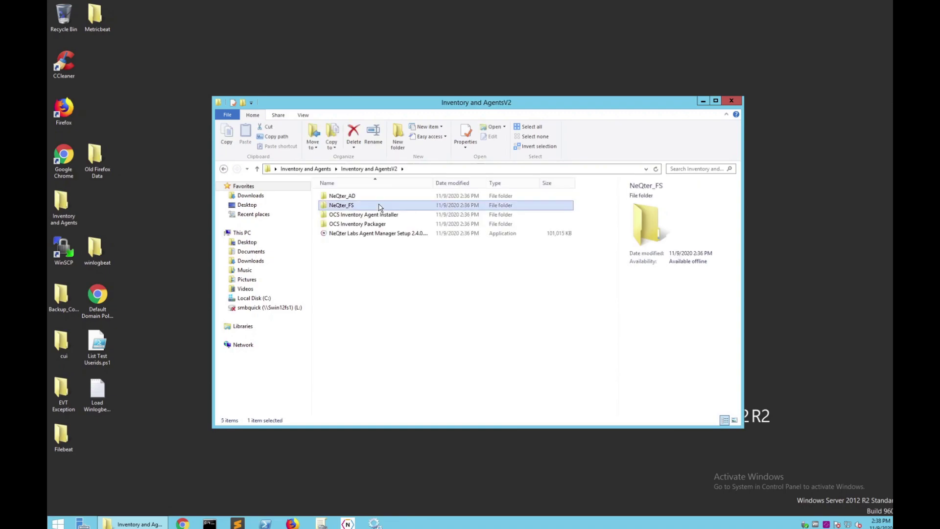
{"action": "left_click", "coordinate": [376, 270]}
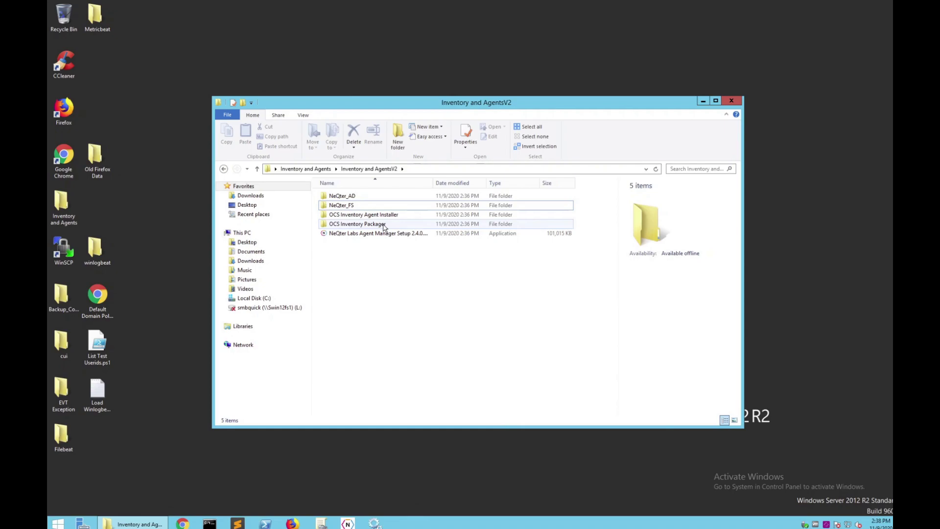
{"action": "double_click", "coordinate": [385, 224]}
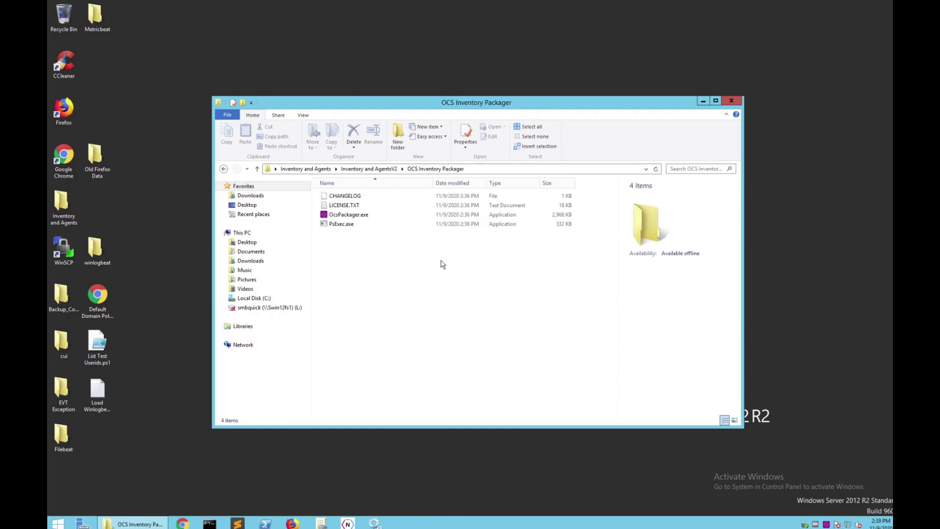
{"action": "double_click", "coordinate": [367, 215]}
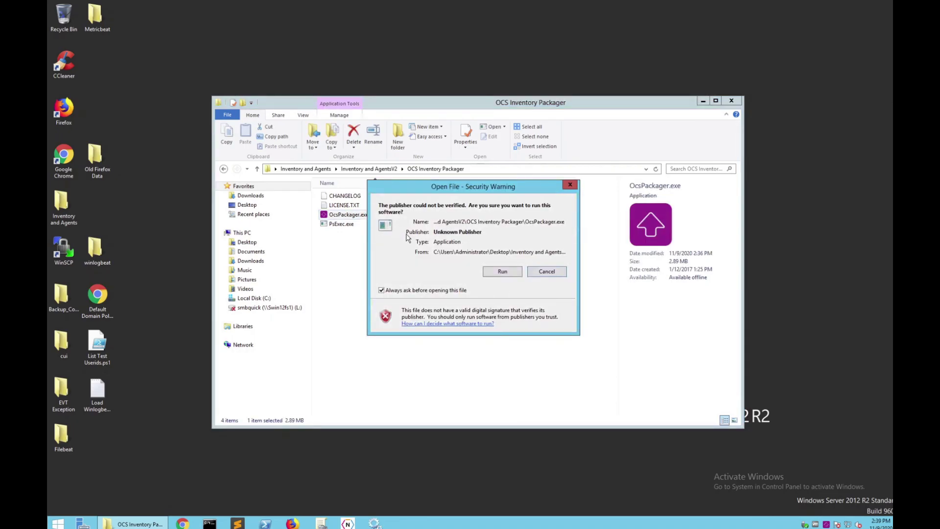
Allow the packager to run and set OCS-NG-Windows-Agent-Setup.exe as the Agent Setup file.
{"action": "left_click", "coordinate": [505, 273]}
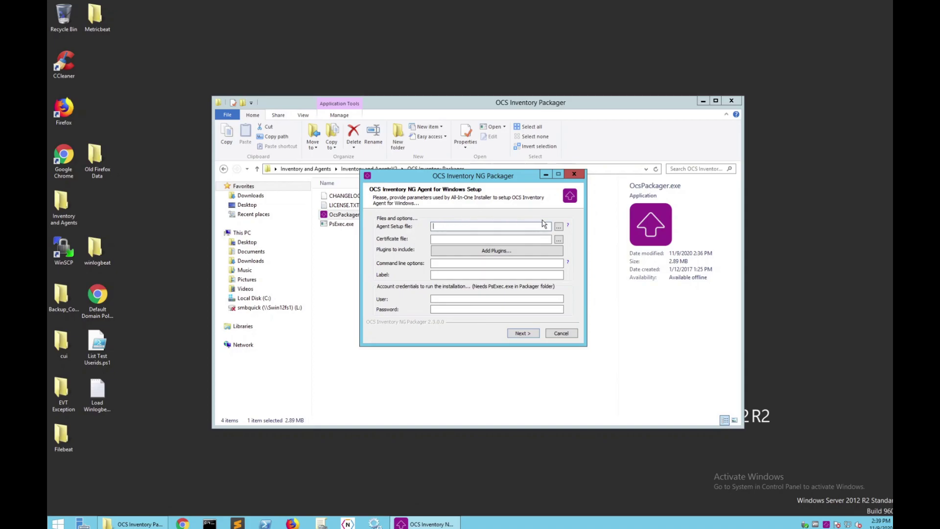
{"action": "left_click", "coordinate": [559, 228]}
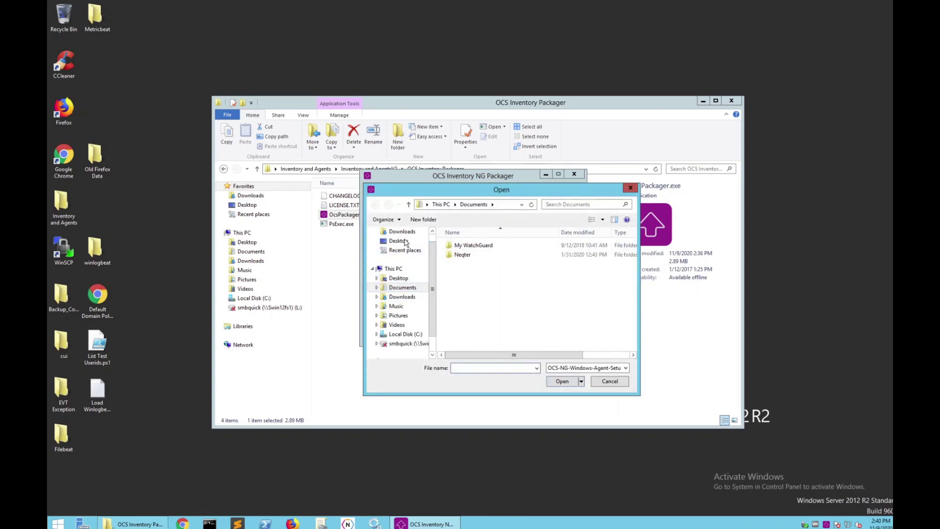
{"action": "left_click", "coordinate": [414, 278]}
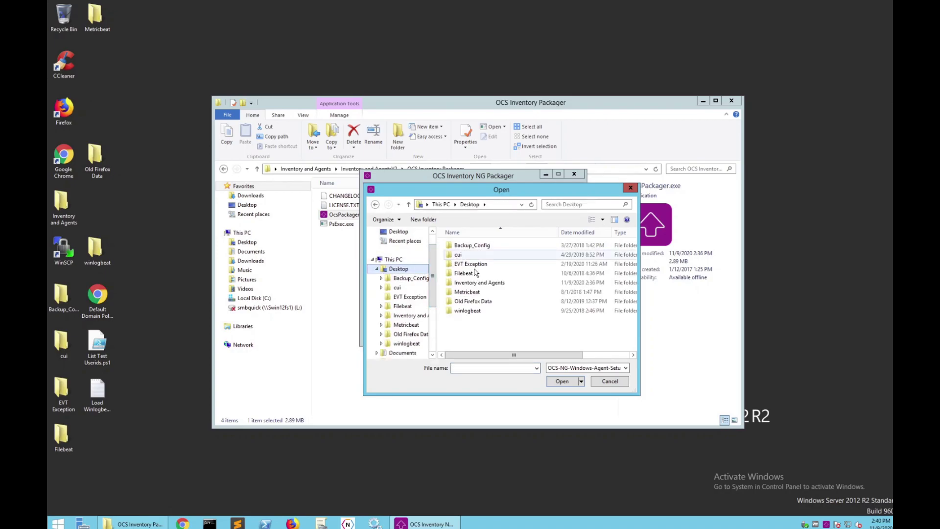
{"action": "double_click", "coordinate": [477, 283]}
{"action": "left_click", "coordinate": [468, 257]}
{"action": "double_click", "coordinate": [467, 258]}
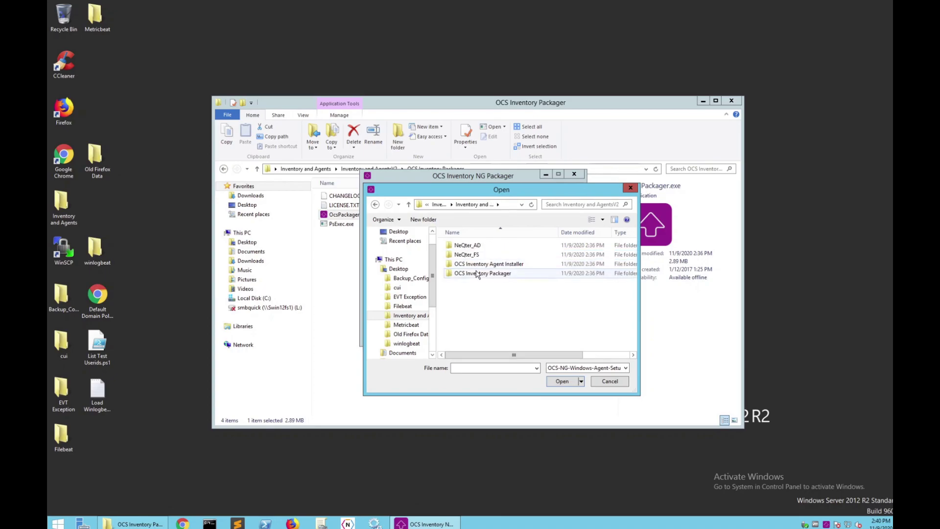
{"action": "double_click", "coordinate": [477, 264]}
{"action": "left_click", "coordinate": [474, 246]}
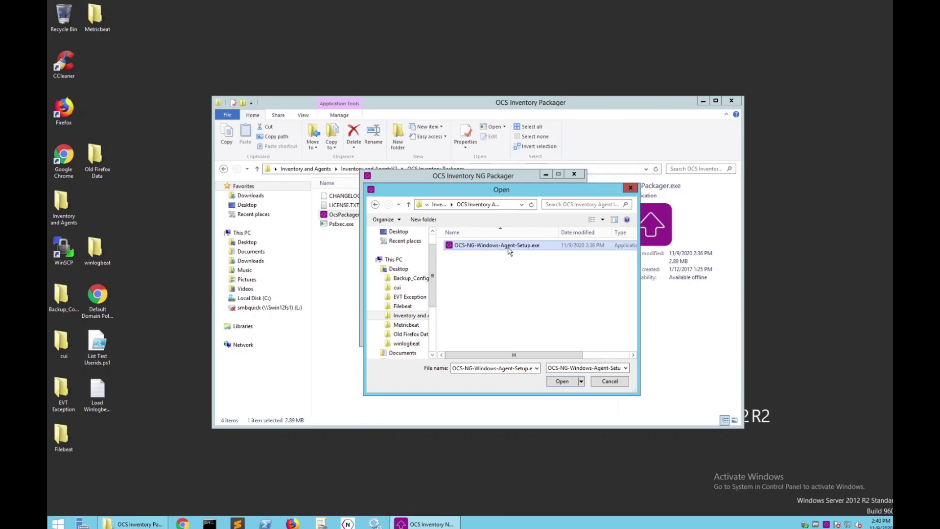
{"action": "left_click", "coordinate": [561, 382]}
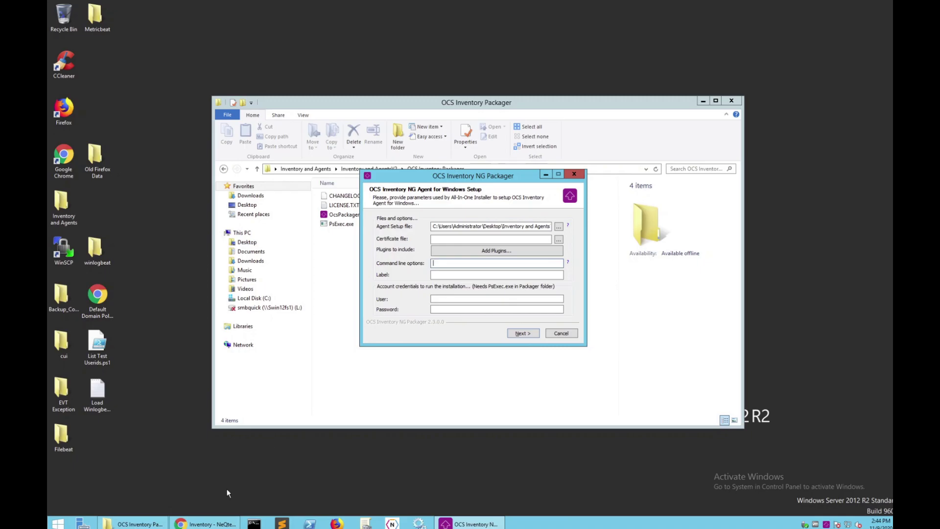
Copy the recommended command line options from the Inventory guide and minimize Chrome.
{"action": "left_click", "coordinate": [205, 524]}
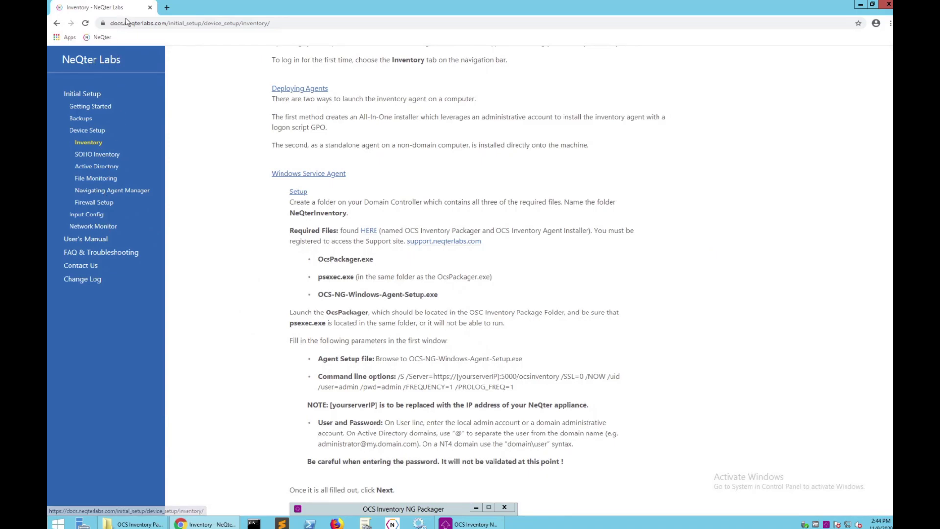
{"action": "left_click", "coordinate": [85, 144]}
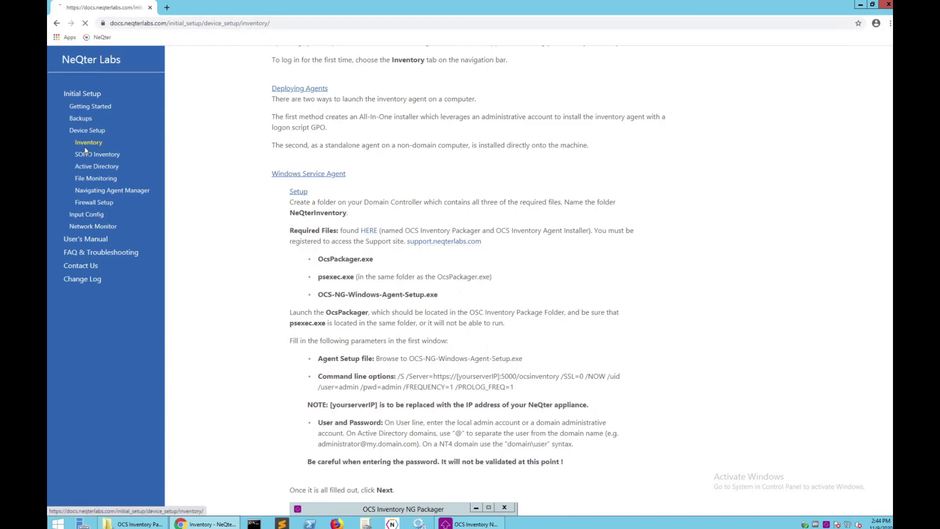
{"action": "left_click", "coordinate": [99, 132]}
{"action": "left_click", "coordinate": [93, 143]}
{"action": "scroll", "coordinate": [420, 234], "scroll_direction": "down", "scroll_amount": 3}
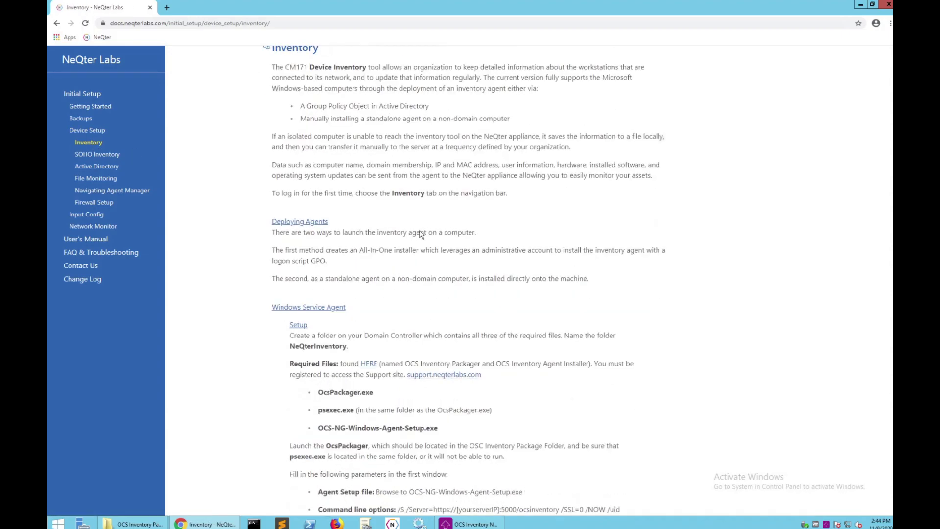
{"action": "scroll", "coordinate": [420, 234], "scroll_direction": "down", "scroll_amount": 3}
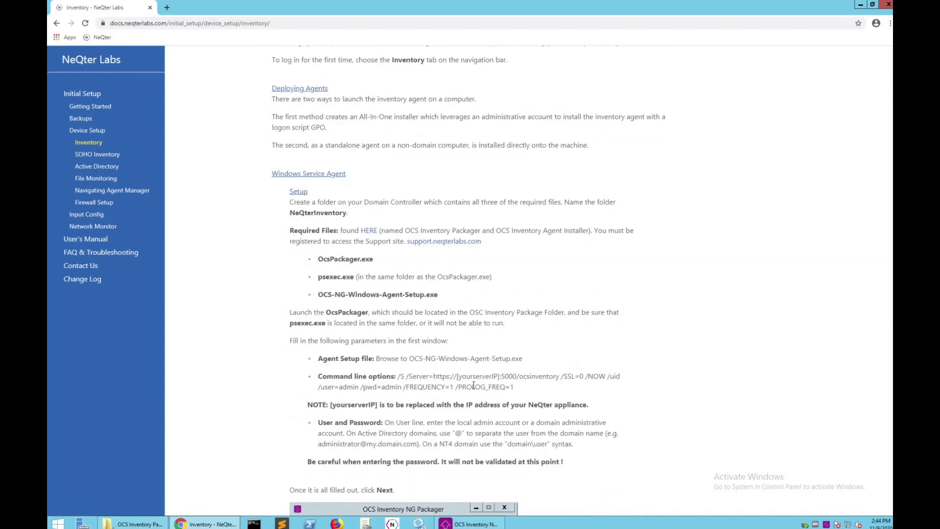
{"action": "left_click_drag", "start_coordinate": [522, 387], "coordinate": [398, 376]}
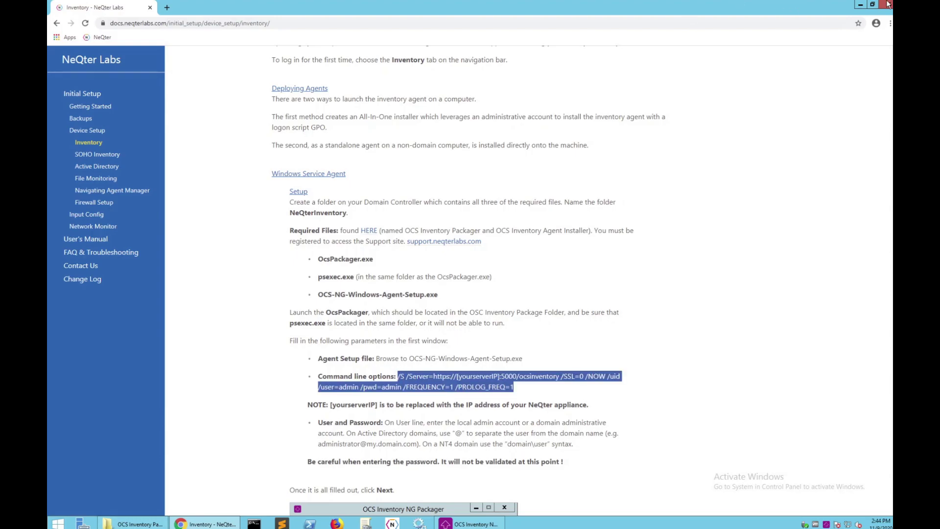
{"action": "left_click", "coordinate": [859, 6]}
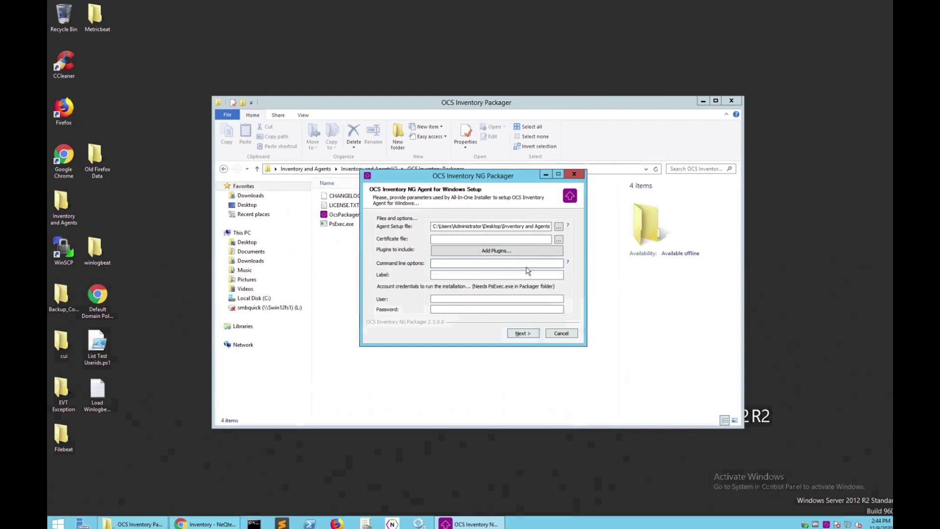
Paste the command line options, replacing the yourserverIP placeholder with 172.16.5.228.
{"action": "key", "text": "ctrl+v"}
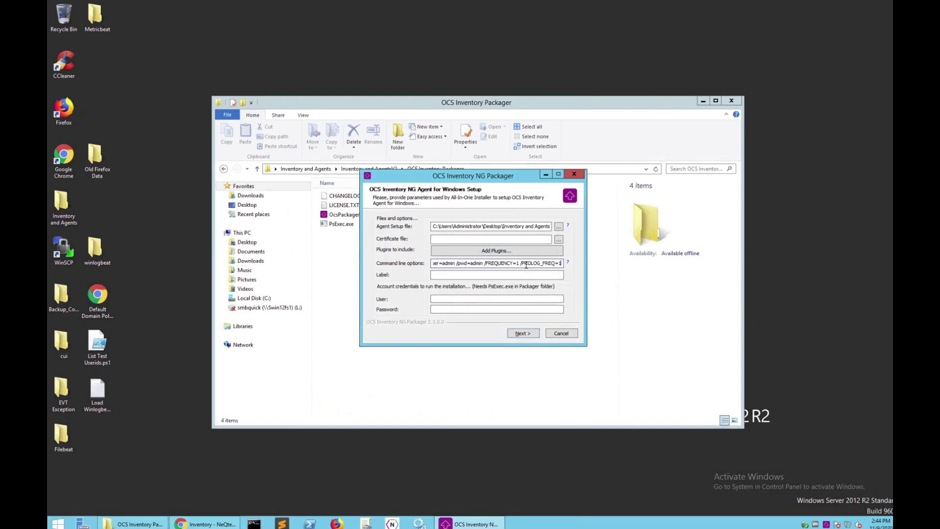
{"action": "left_click_drag", "start_coordinate": [560, 264], "coordinate": [478, 261]}
{"action": "left_click", "coordinate": [506, 263]}
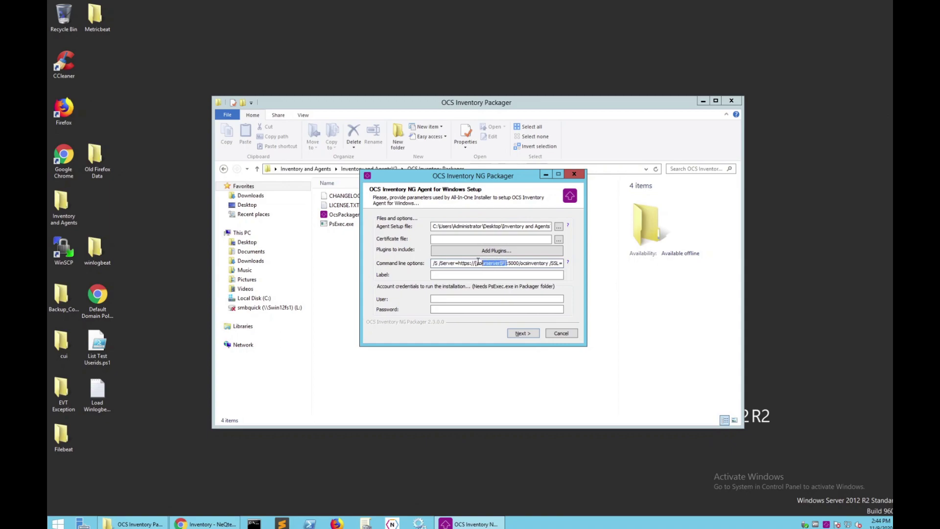
{"action": "key", "text": "Delete"}
{"action": "key", "text": "Delete"}
{"action": "type", "text": "172.16.5.228"}
{"action": "left_click_drag", "start_coordinate": [453, 262], "coordinate": [625, 270]}
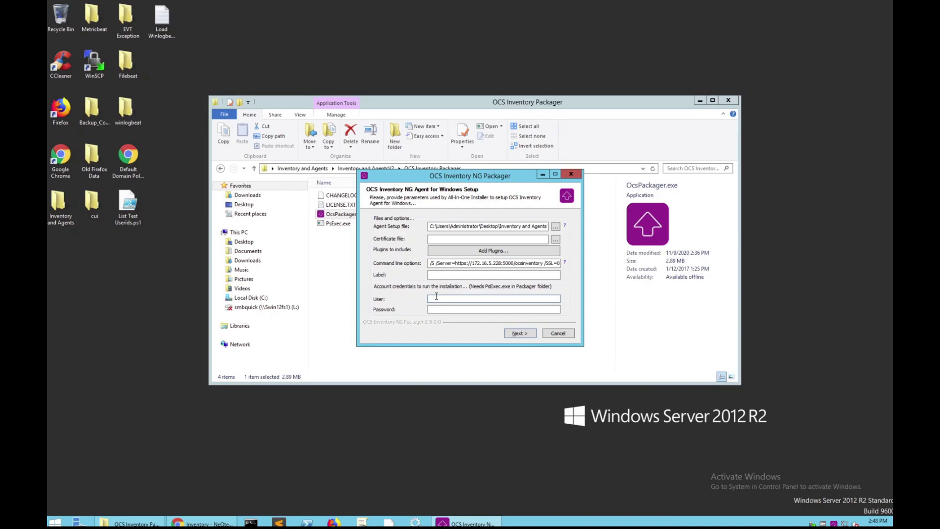
Enter the SILVER12 domain Administrator account as User and type its password.
{"action": "left_click", "coordinate": [436, 297]}
{"action": "type", "text": "SILVER12\\Administrator"}
{"action": "left_click", "coordinate": [485, 309]}
{"action": "type", "text": "*********"}
Build the All-In-One OcsPackage.exe installer onto the Desktop and close the packager.
{"action": "left_click", "coordinate": [509, 336]}
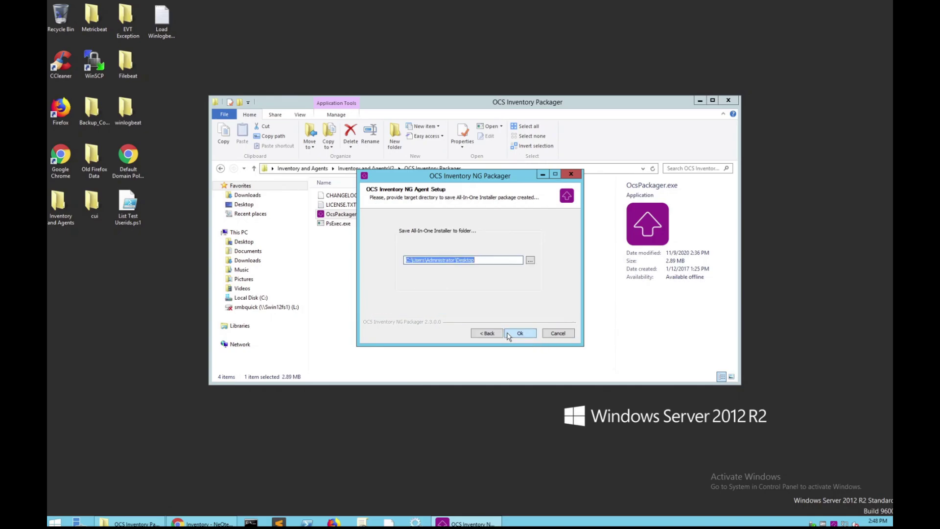
{"action": "left_click", "coordinate": [520, 333]}
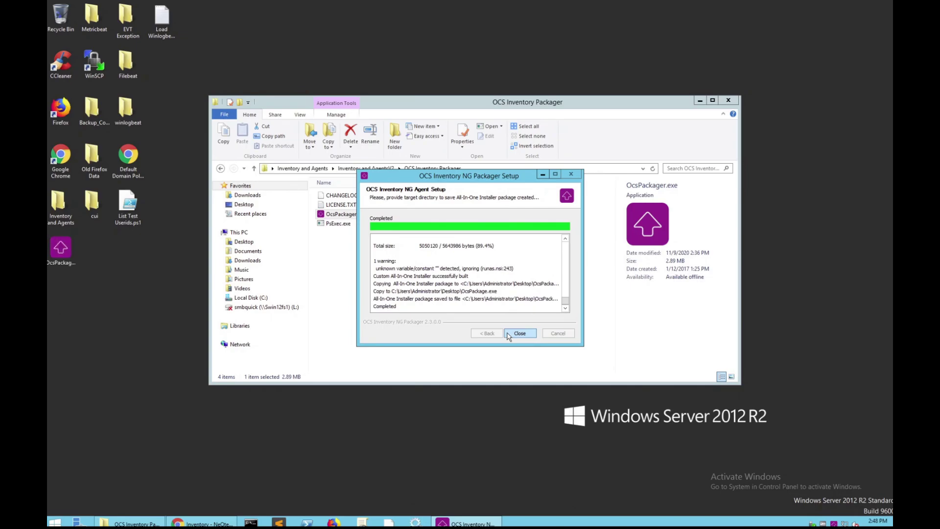
{"action": "left_click_drag", "start_coordinate": [48, 265], "coordinate": [785, 429]}
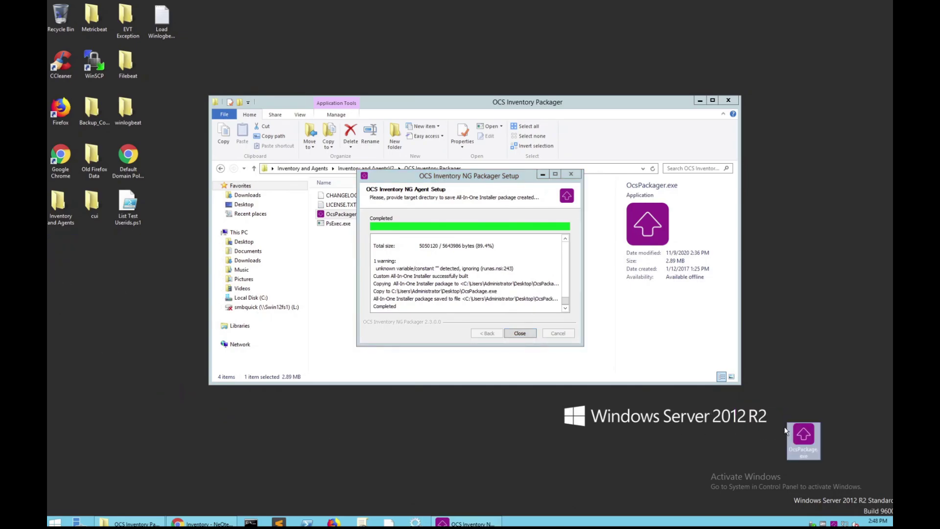
{"action": "left_click", "coordinate": [840, 443]}
{"action": "left_click", "coordinate": [520, 333]}
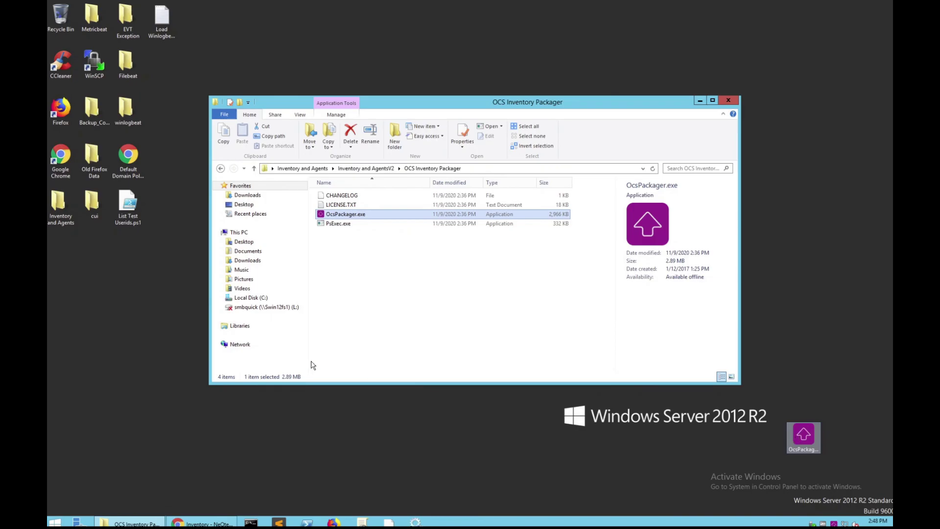
{"action": "key", "text": "alt"}
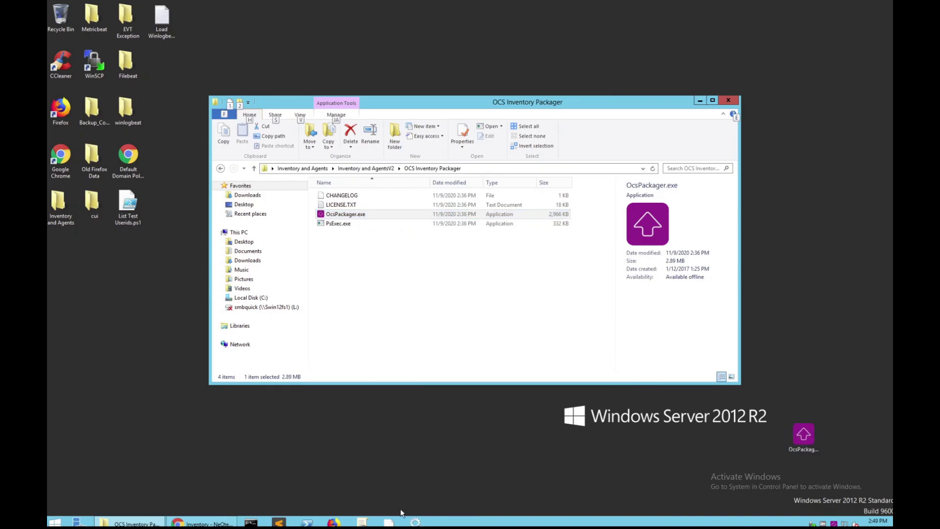
Bring up Group Policy Management and expand the forest and silver12.neqter.local domain.
{"action": "left_click", "coordinate": [362, 523]}
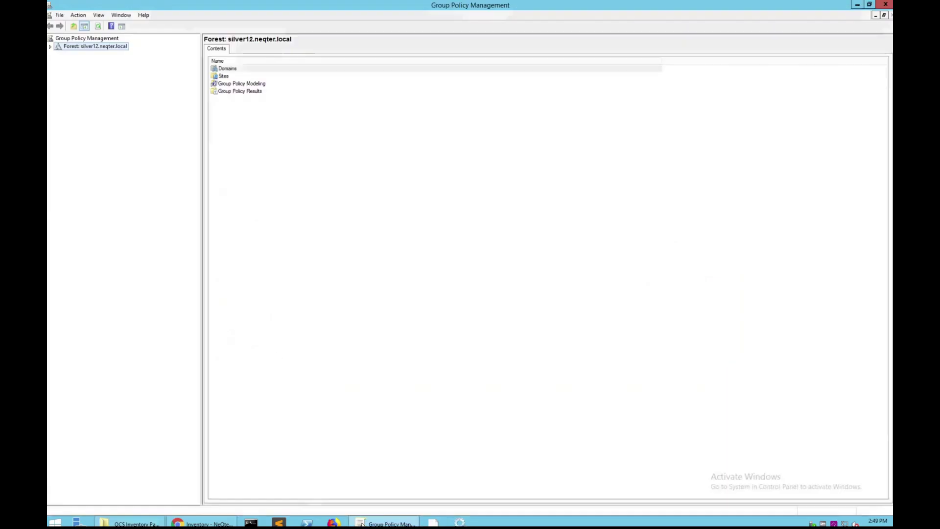
{"action": "left_click", "coordinate": [50, 48]}
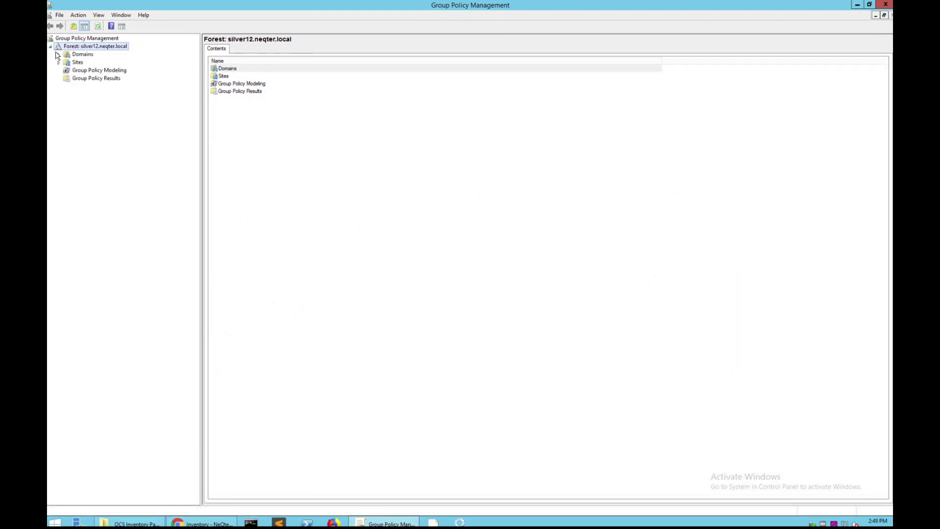
{"action": "left_click", "coordinate": [67, 63]}
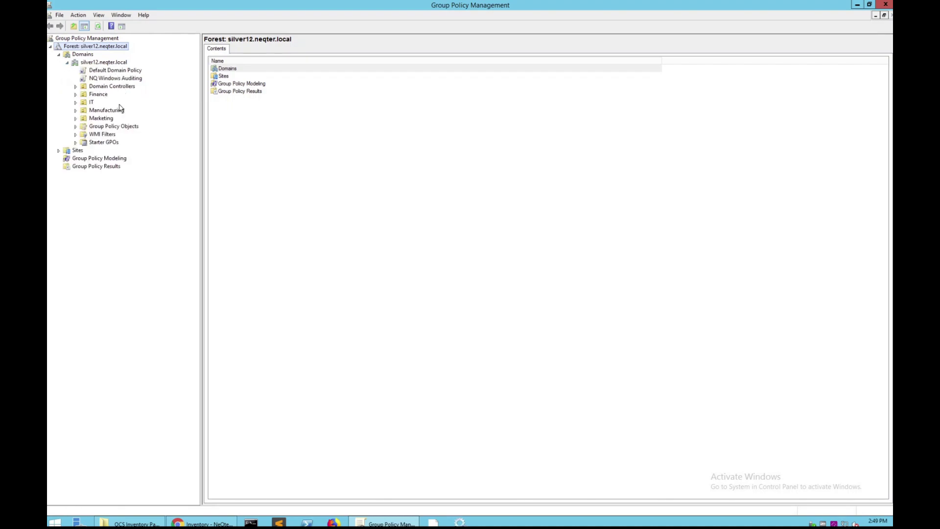
Create a GPO named 'NeQter Inventory' linked to silver12.neqter.local and view its scope.
{"action": "right_click", "coordinate": [113, 64]}
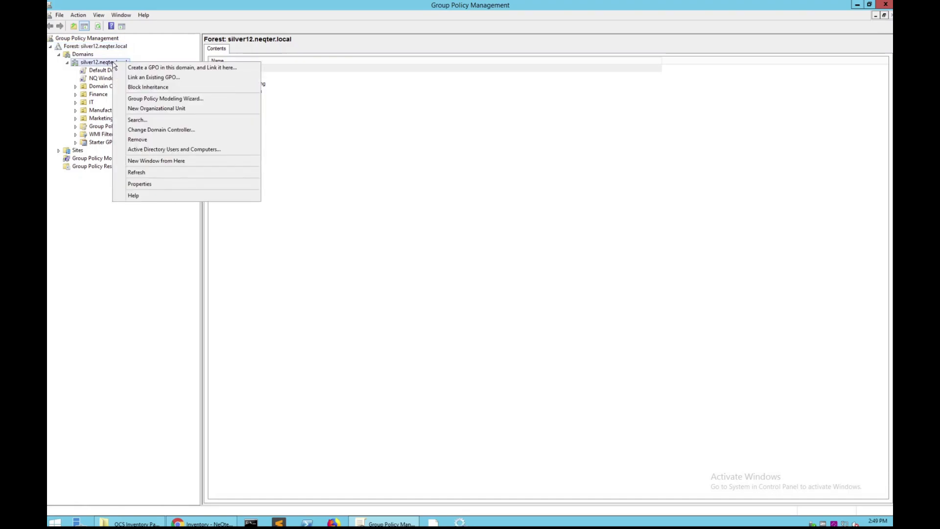
{"action": "left_click", "coordinate": [140, 69]}
{"action": "key", "text": "BackSpace"}
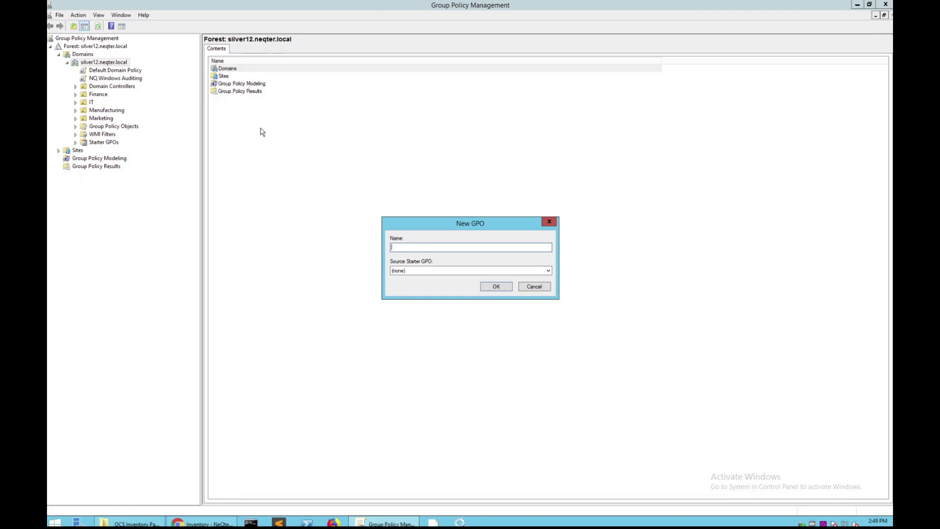
{"action": "type", "text": "NeQter Inventory"}
{"action": "left_click", "coordinate": [496, 286]}
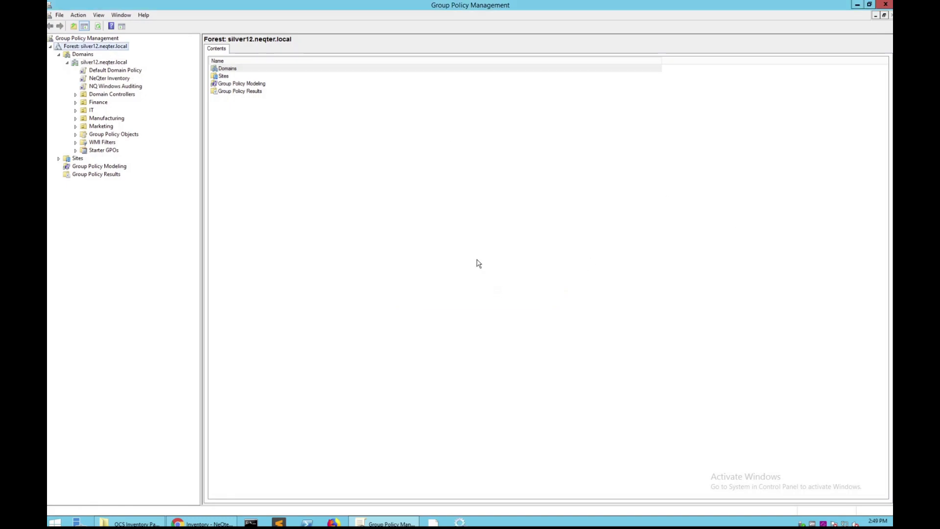
{"action": "left_click", "coordinate": [121, 80]}
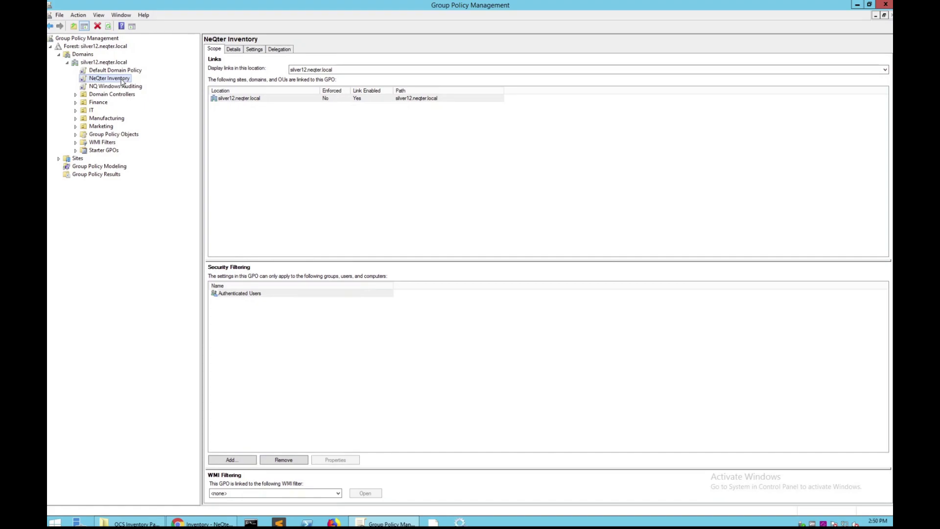
{"action": "key", "text": "alt"}
Add the Domain Computers group, using the Groups object type, to the GPO's security filtering.
{"action": "left_click", "coordinate": [238, 461]}
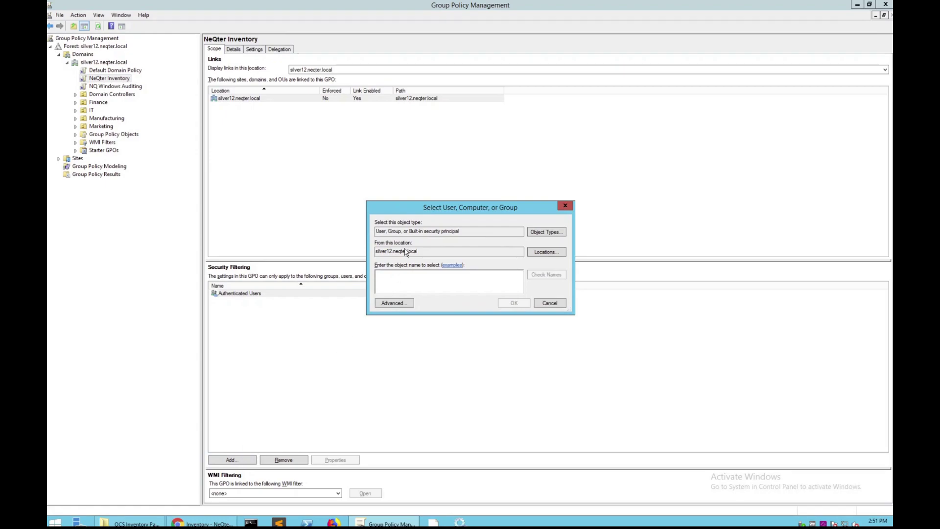
{"action": "left_click", "coordinate": [540, 233]}
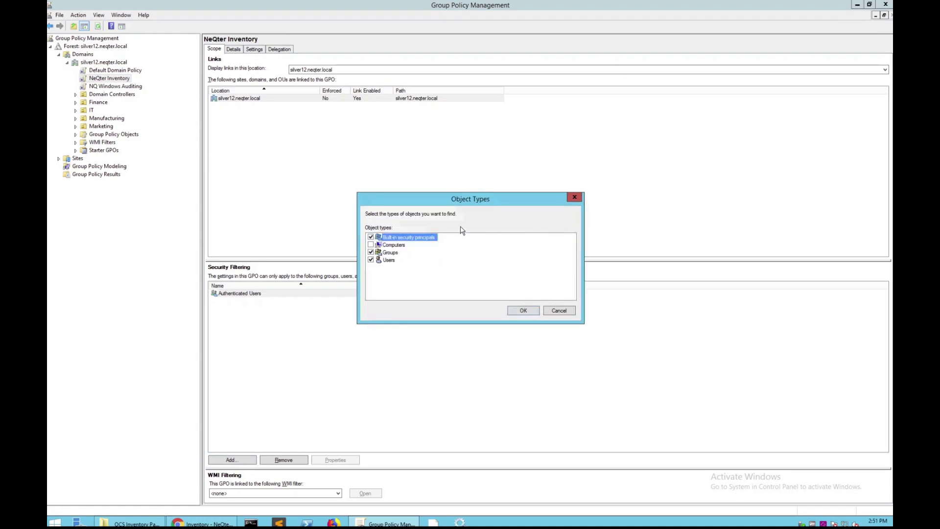
{"action": "left_click", "coordinate": [382, 251]}
{"action": "left_click", "coordinate": [469, 290]}
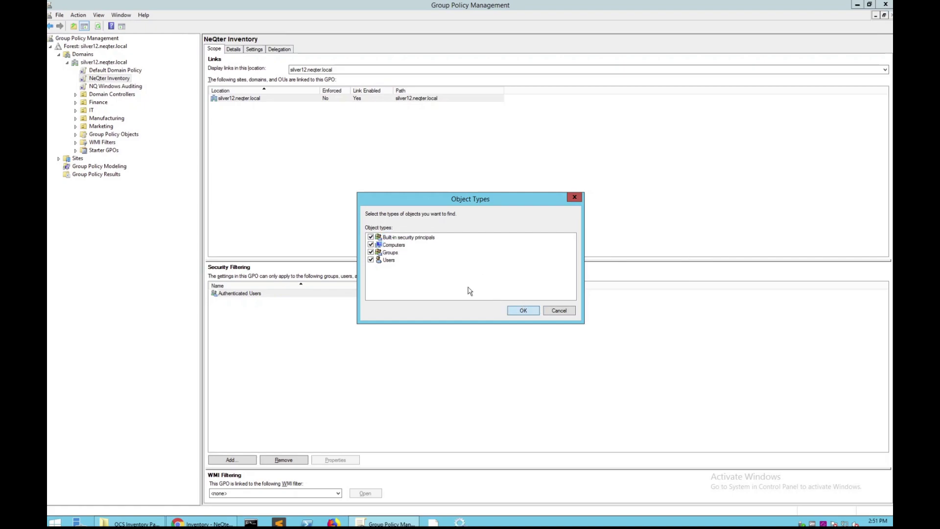
{"action": "key", "text": "Return"}
{"action": "type", "text": "Domain Computers"}
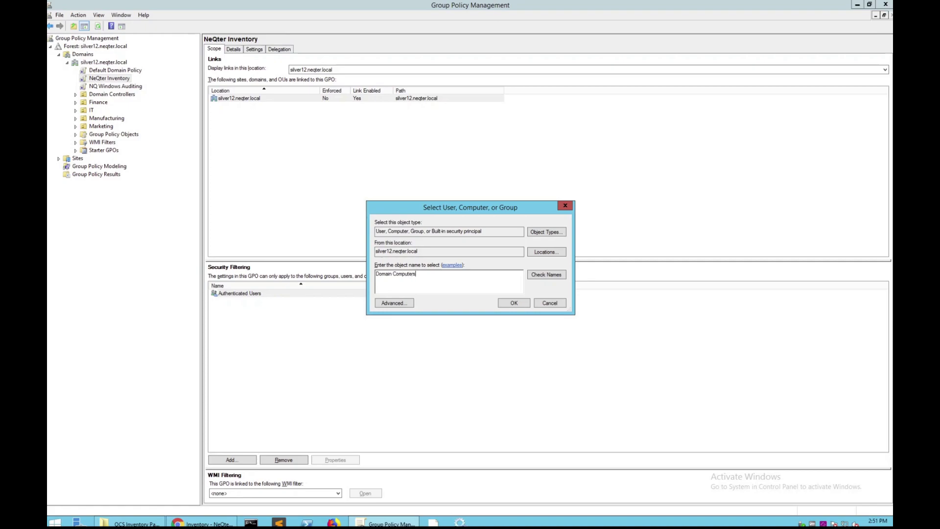
{"action": "left_click", "coordinate": [541, 275]}
{"action": "left_click", "coordinate": [514, 304]}
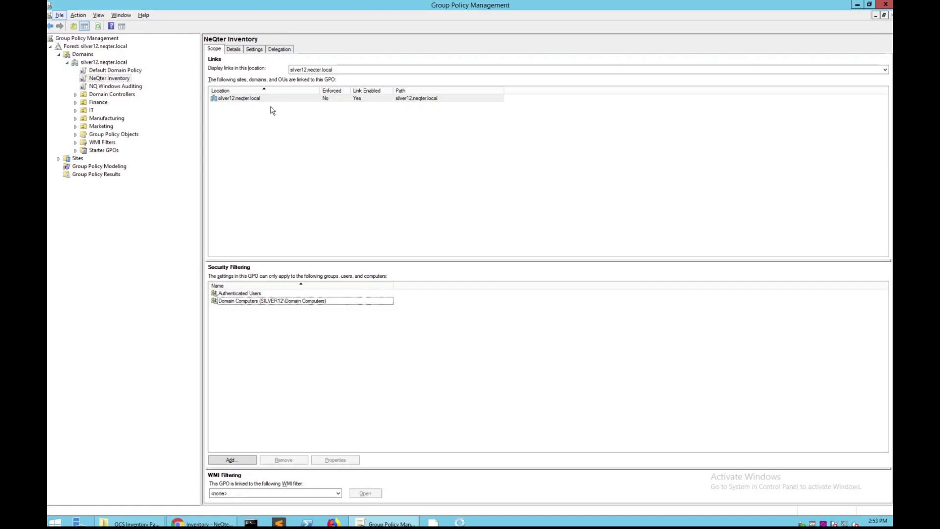
On the Delegation tab, grant Domain Computers Edit settings, delete, modify security permission.
{"action": "left_click", "coordinate": [288, 51]}
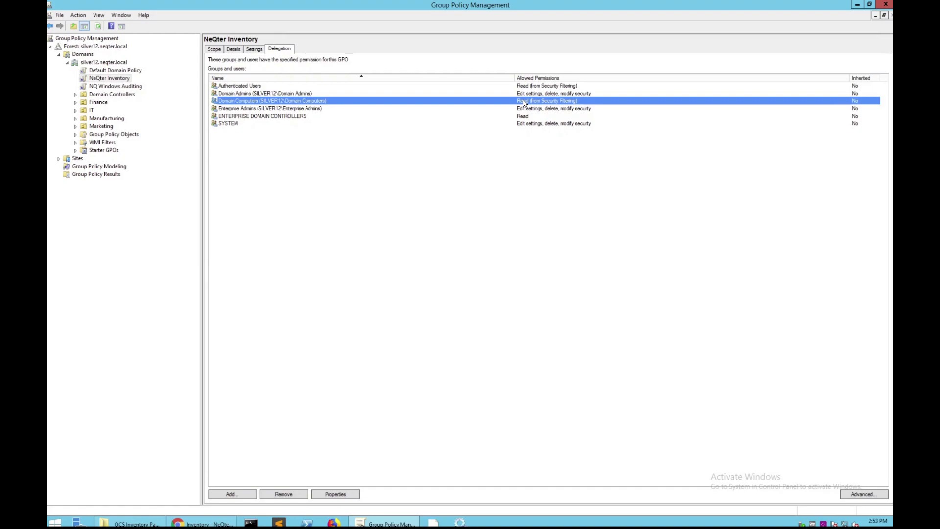
{"action": "right_click", "coordinate": [255, 102]}
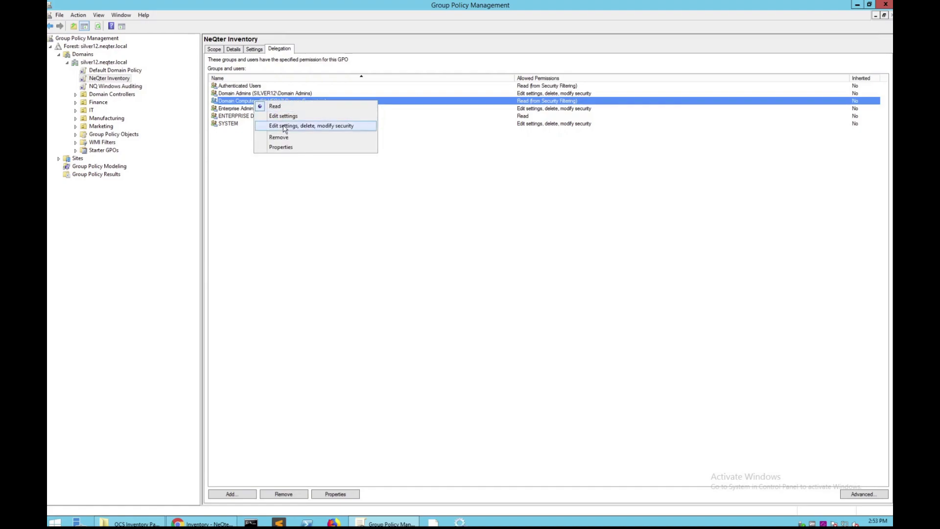
{"action": "left_click", "coordinate": [311, 127]}
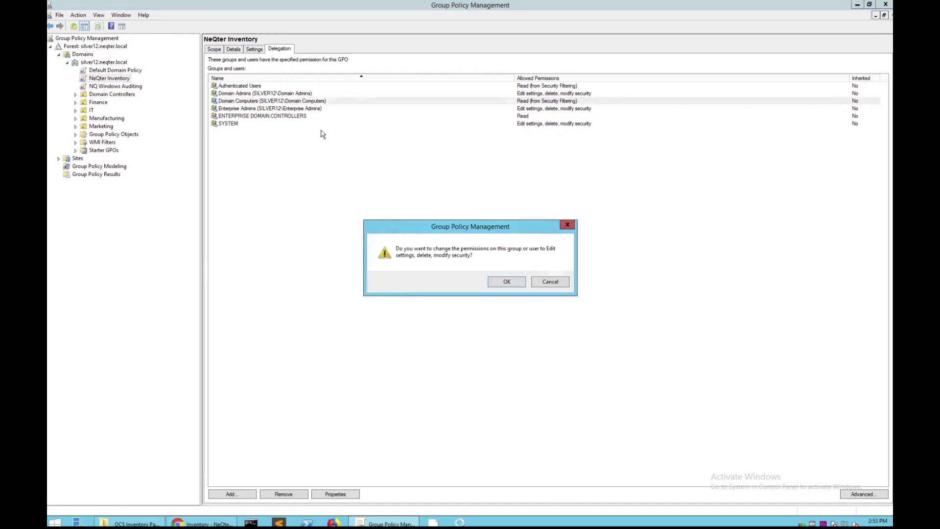
{"action": "left_click", "coordinate": [507, 282]}
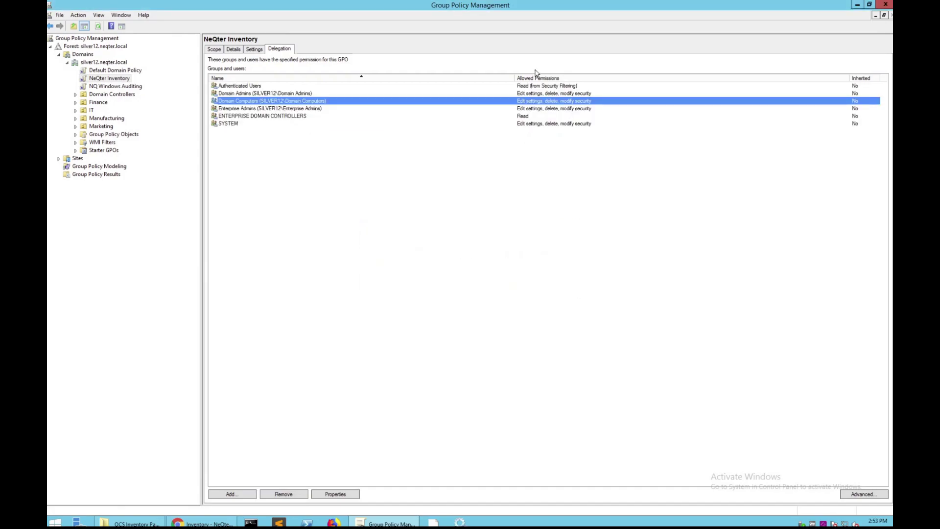
{"action": "left_click", "coordinate": [337, 173]}
{"action": "key", "text": "alt"}
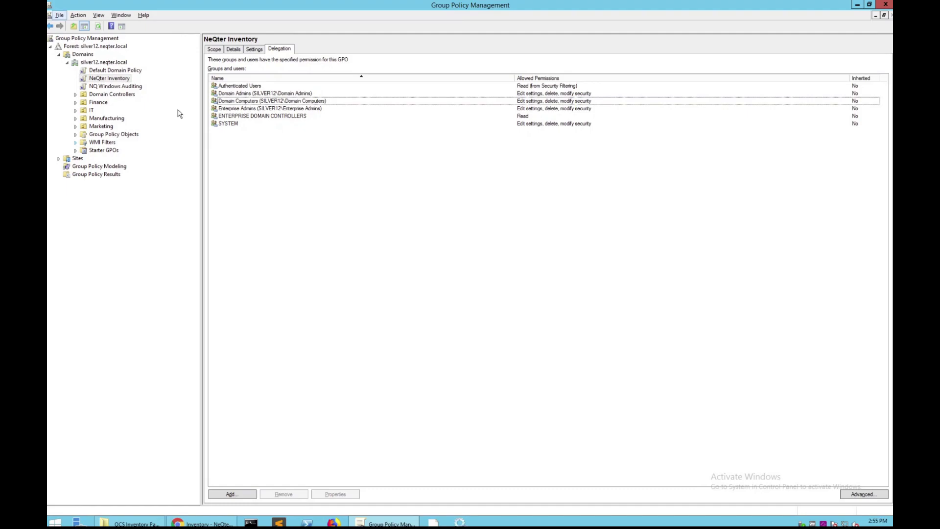
Edit the NeQter Inventory GPO and open Computer Configuration's Startup scripts properties.
{"action": "right_click", "coordinate": [124, 84]}
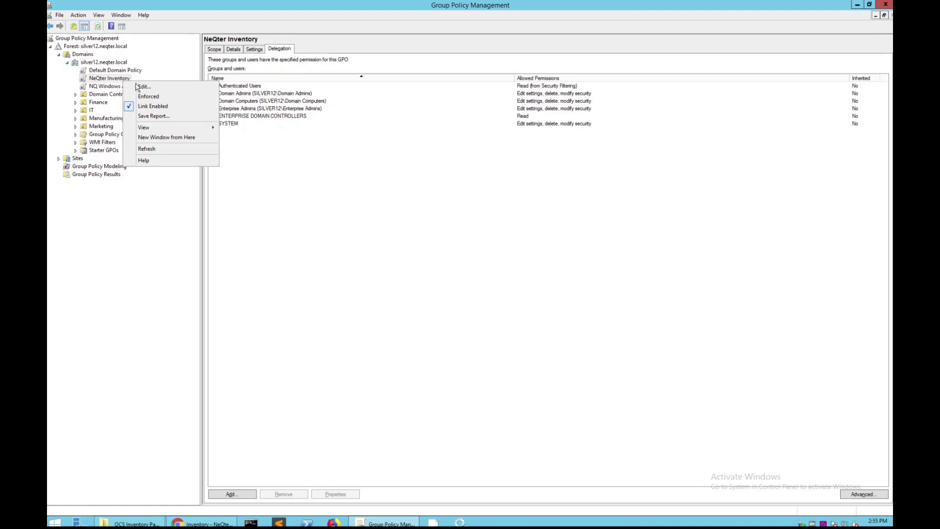
{"action": "left_click", "coordinate": [145, 88]}
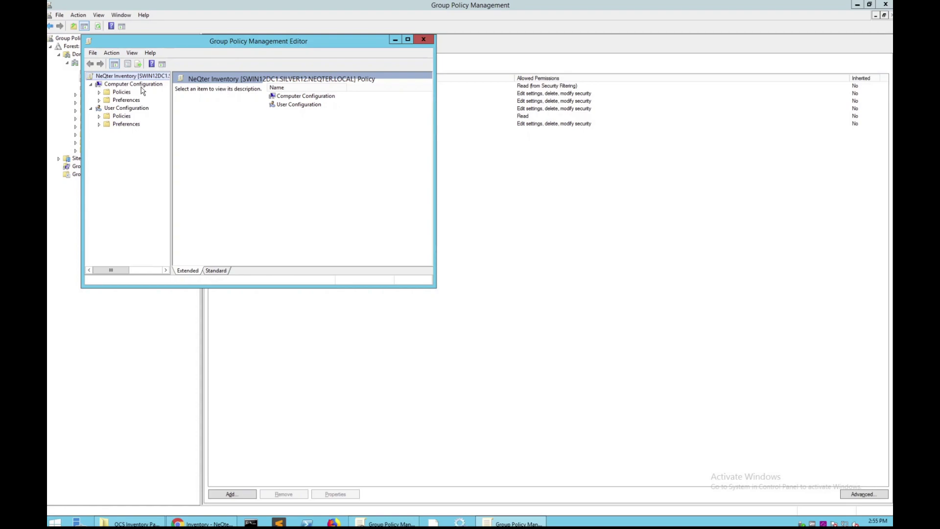
{"action": "left_click", "coordinate": [140, 85]}
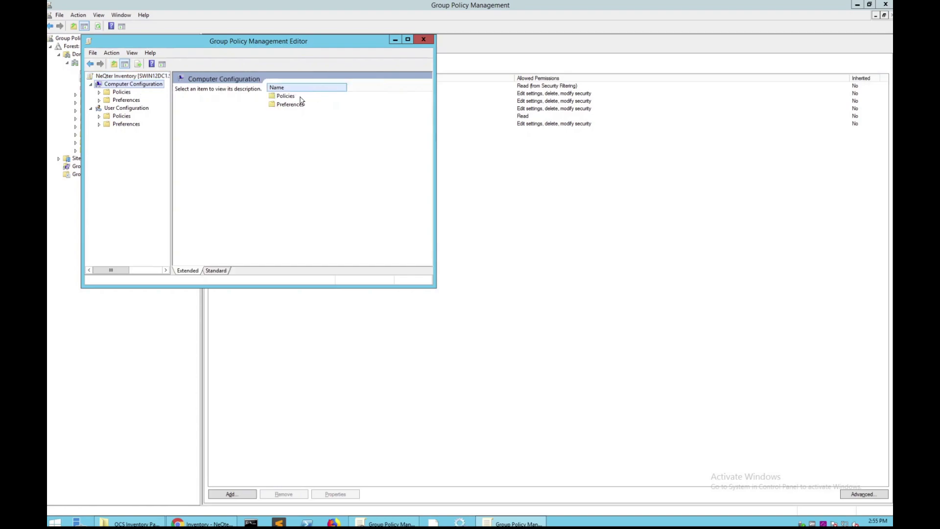
{"action": "double_click", "coordinate": [292, 99]}
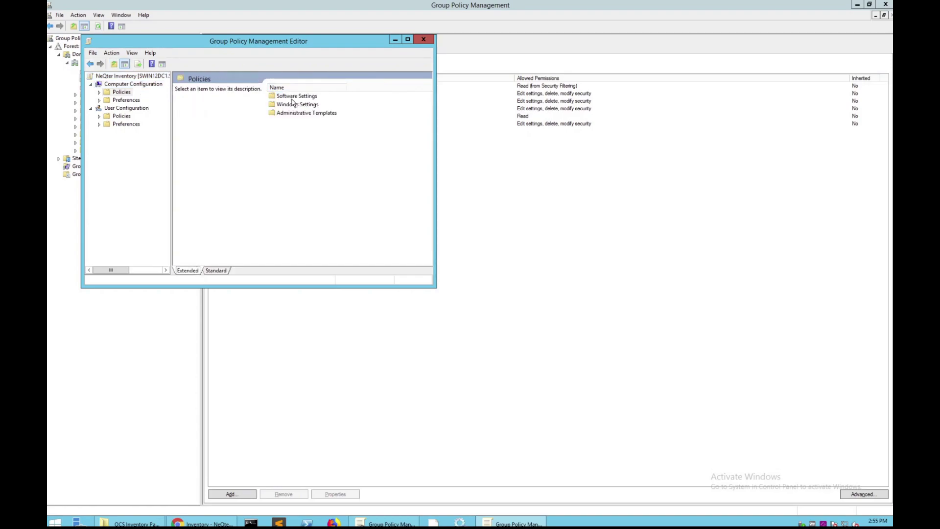
{"action": "double_click", "coordinate": [293, 104]}
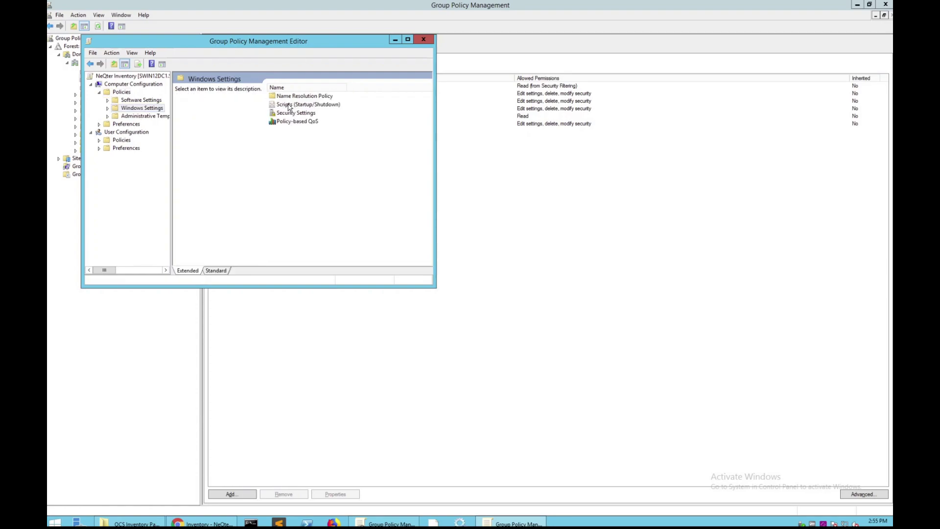
{"action": "double_click", "coordinate": [289, 105]}
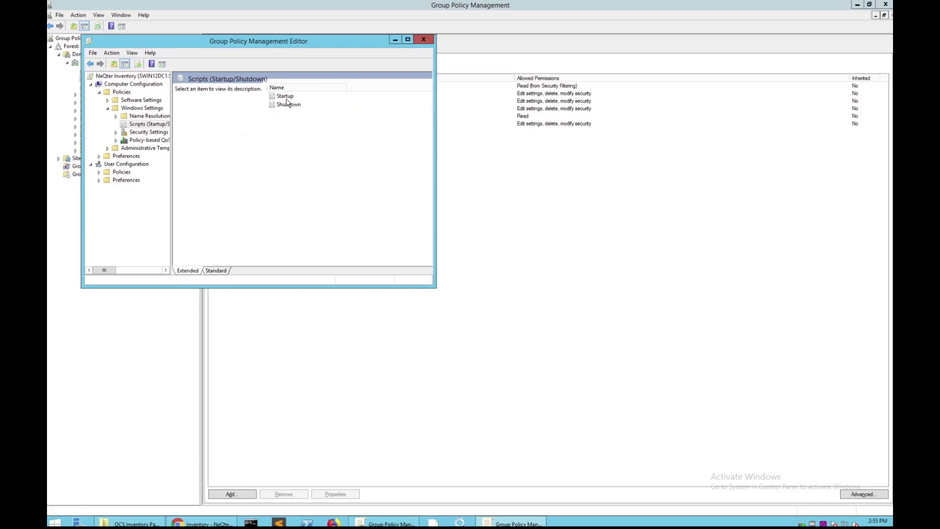
{"action": "double_click", "coordinate": [286, 98]}
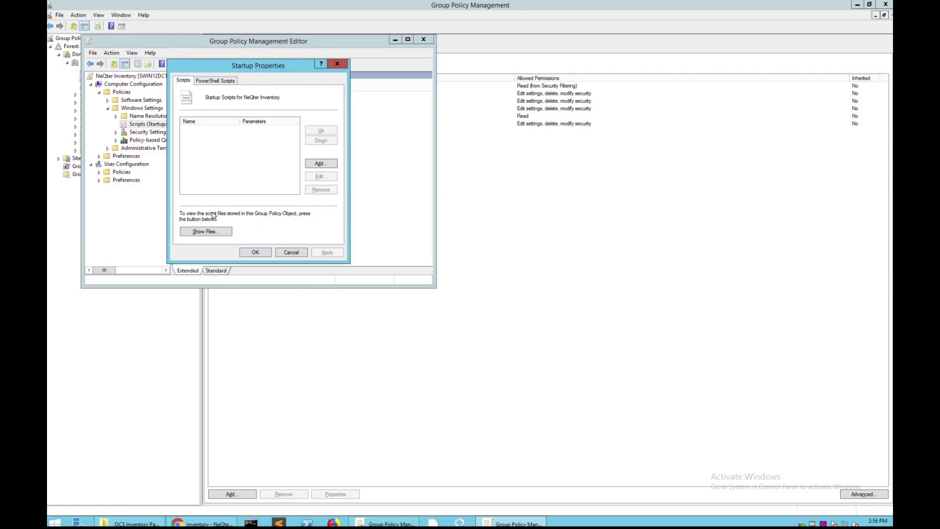
Show the Startup scripts folder, open the Desktop in a new window, and copy OcsPackage.exe into Startup.
{"action": "left_click", "coordinate": [214, 231]}
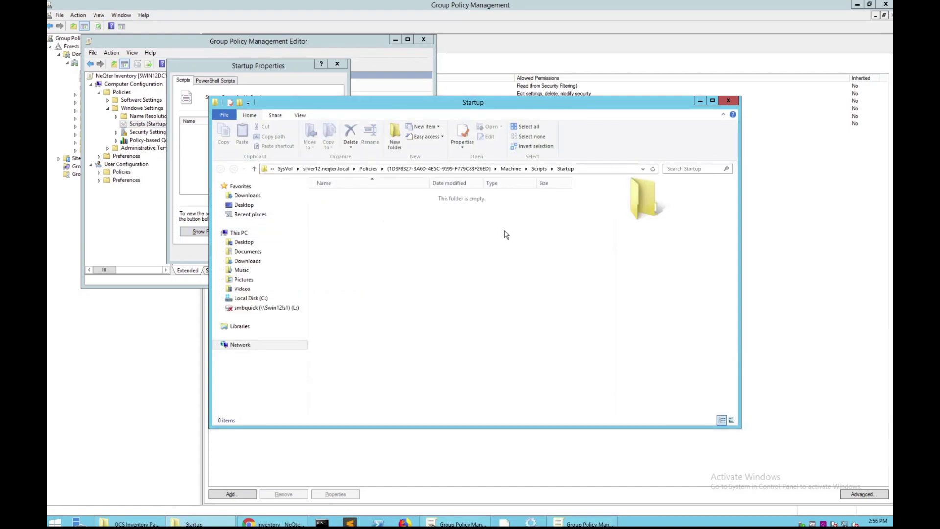
{"action": "right_click", "coordinate": [241, 234]}
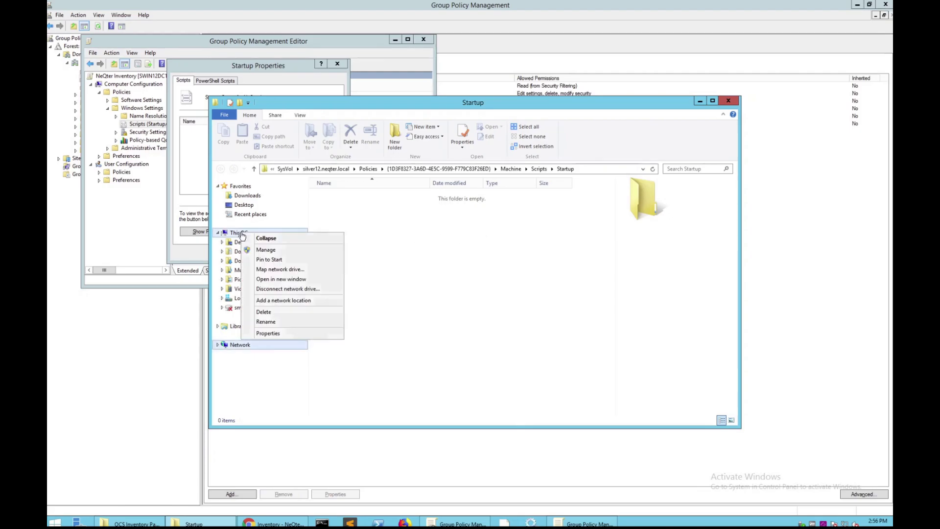
{"action": "left_click", "coordinate": [281, 279]}
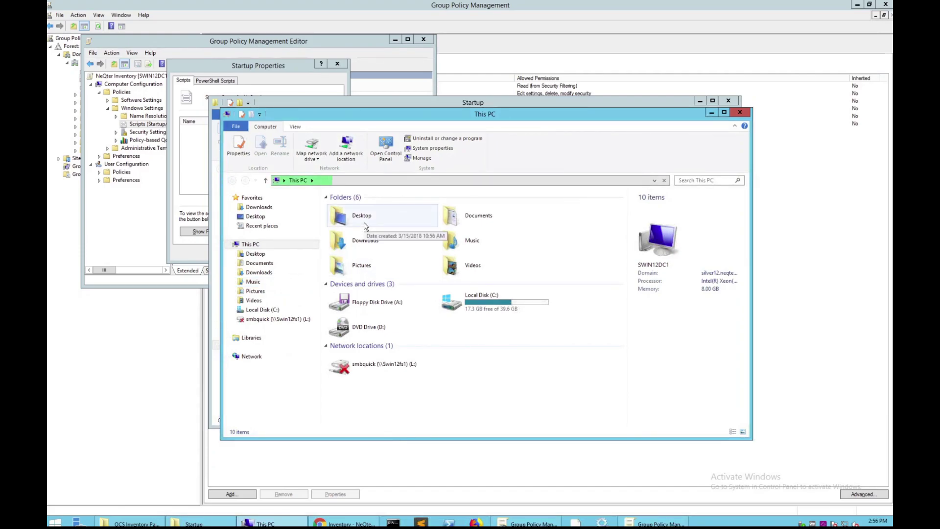
{"action": "double_click", "coordinate": [365, 226]}
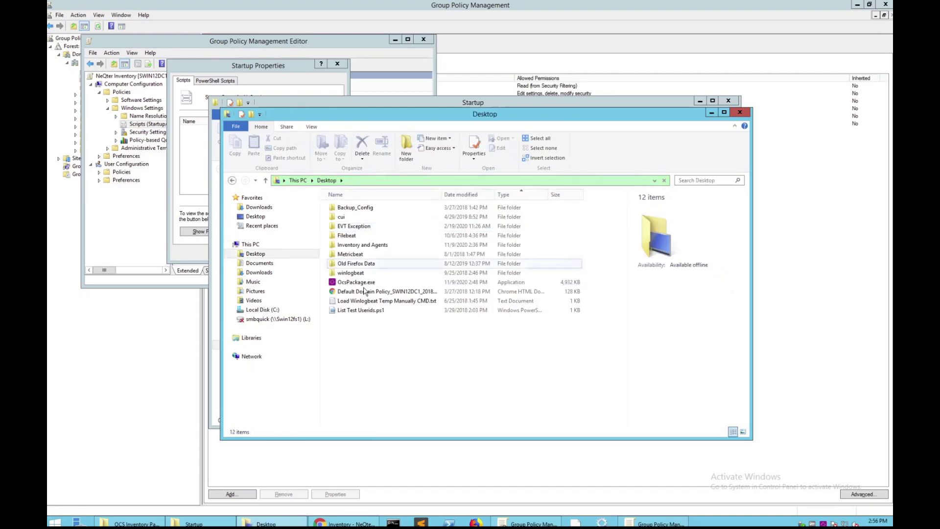
{"action": "left_click_drag", "start_coordinate": [400, 114], "coordinate": [660, 224]}
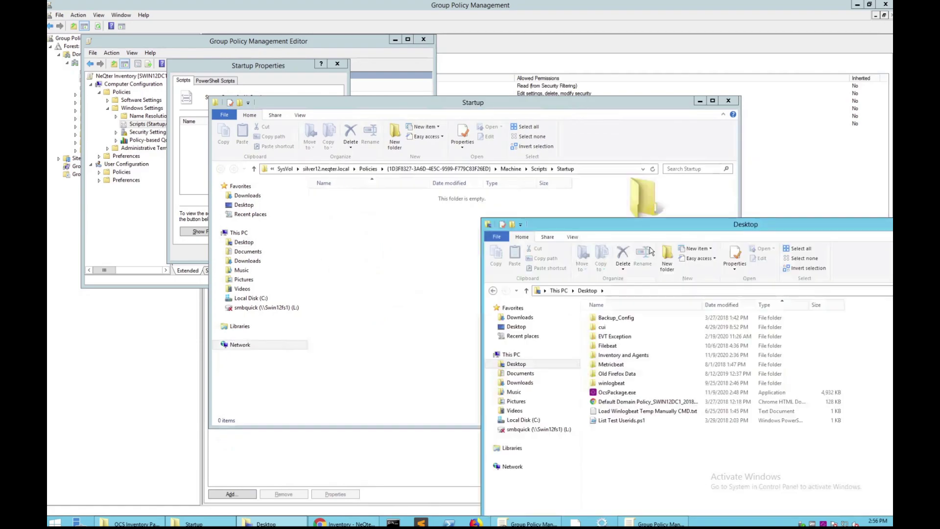
{"action": "left_click", "coordinate": [618, 394]}
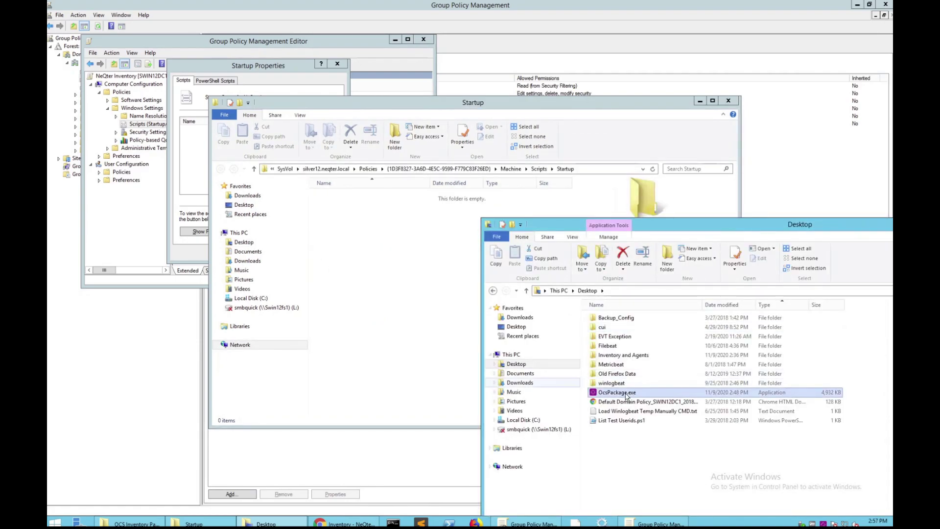
{"action": "left_click_drag", "start_coordinate": [626, 398], "coordinate": [410, 257]}
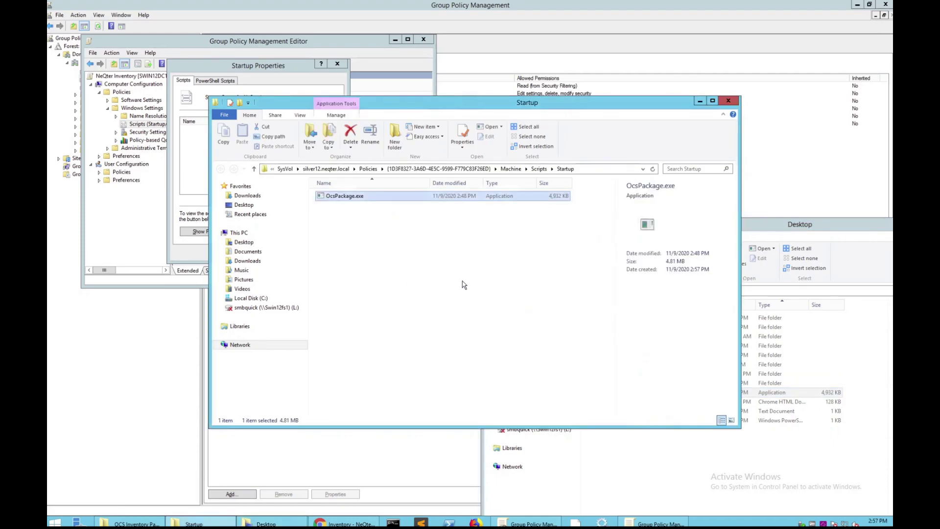
Copy OcsLogon.exe from Inventory and AgentsV2's OCS Inventory Agent Installer folder into the Startup folder.
{"action": "left_click", "coordinate": [803, 226]}
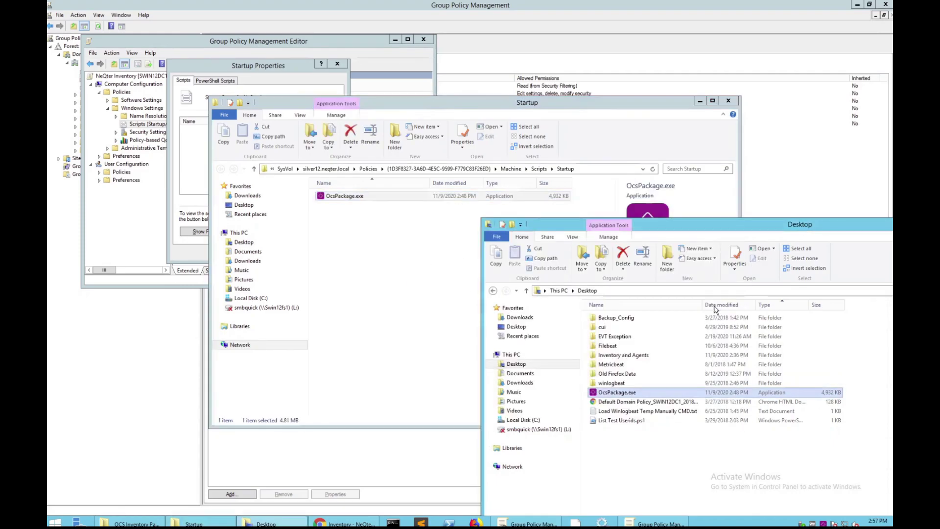
{"action": "double_click", "coordinate": [654, 356]}
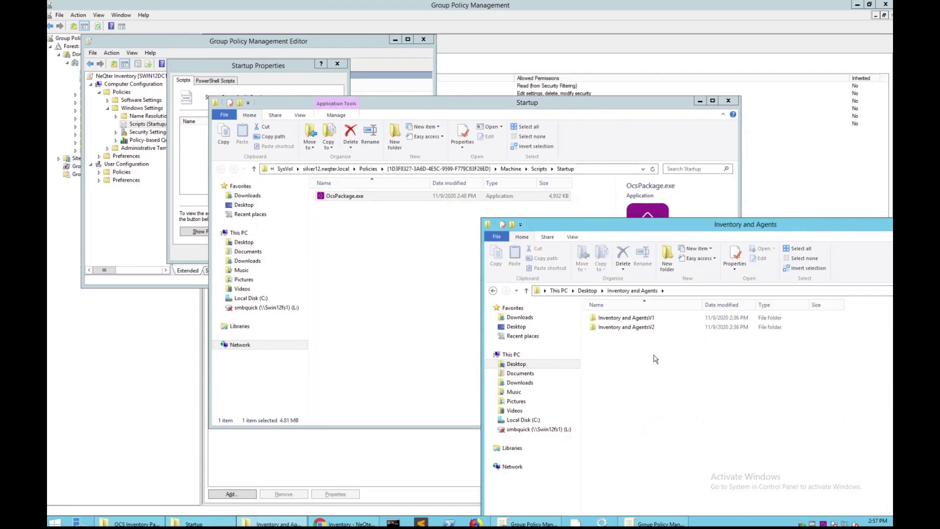
{"action": "double_click", "coordinate": [642, 330]}
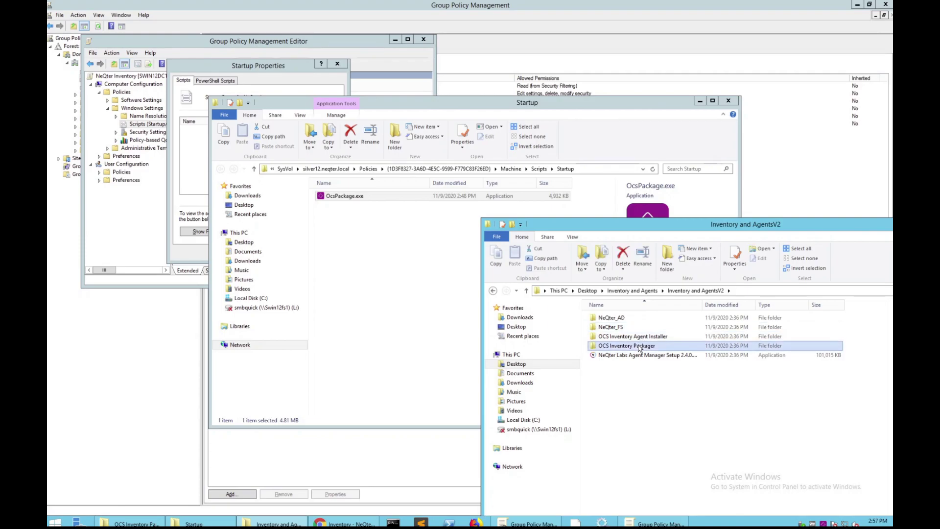
{"action": "double_click", "coordinate": [639, 346]}
{"action": "left_click", "coordinate": [680, 292]}
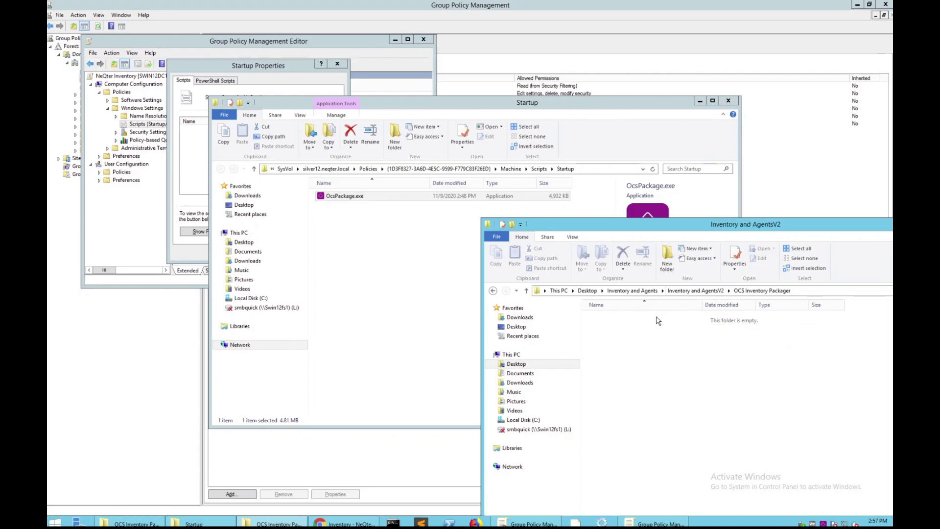
{"action": "double_click", "coordinate": [640, 336]}
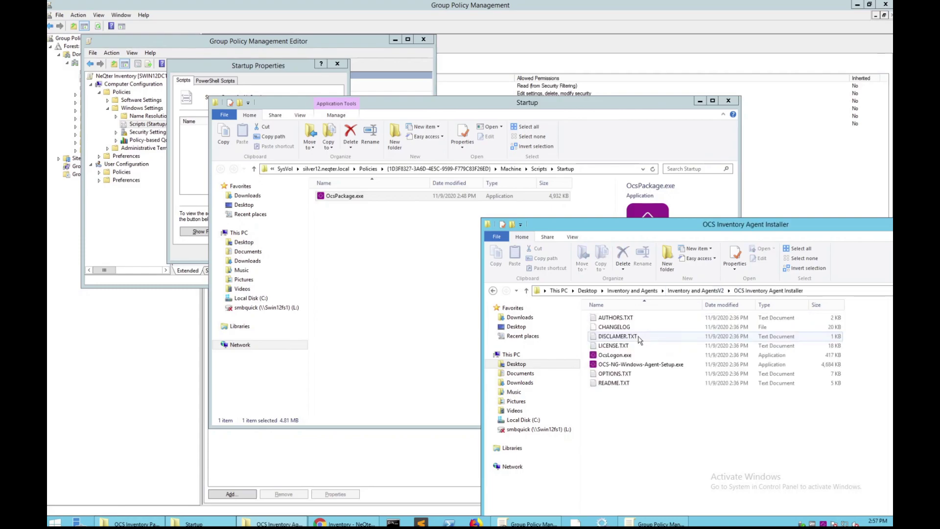
{"action": "left_click", "coordinate": [637, 355]}
{"action": "left_click_drag", "start_coordinate": [637, 355], "coordinate": [434, 256]}
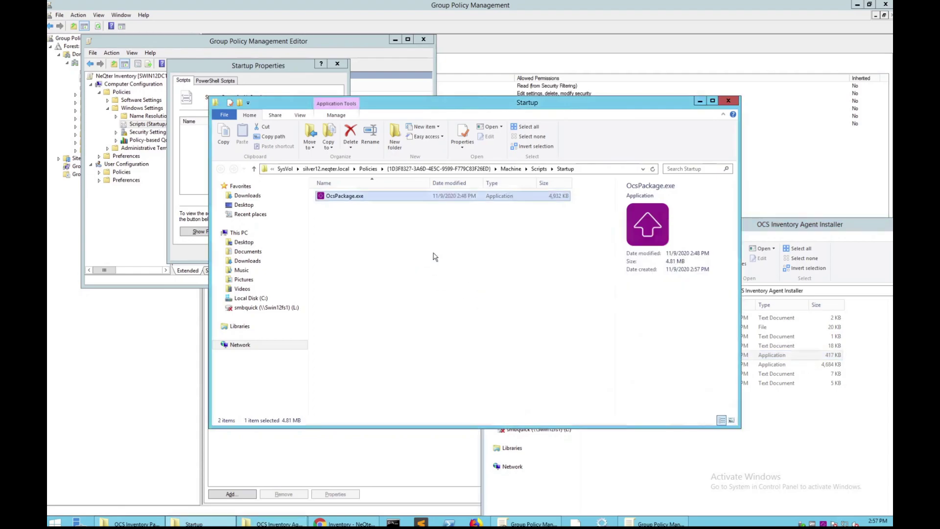
{"action": "left_click", "coordinate": [432, 275]}
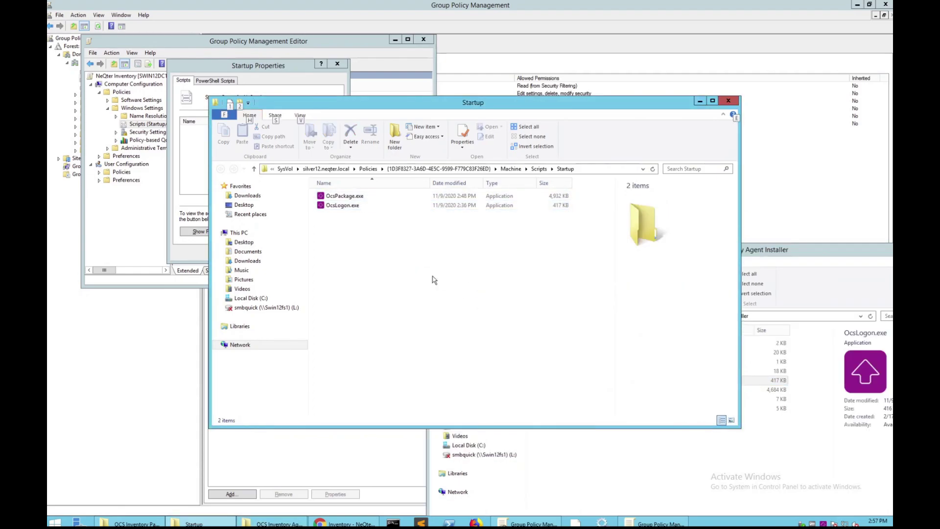
{"action": "key", "text": "alt"}
{"action": "left_click", "coordinate": [283, 70]}
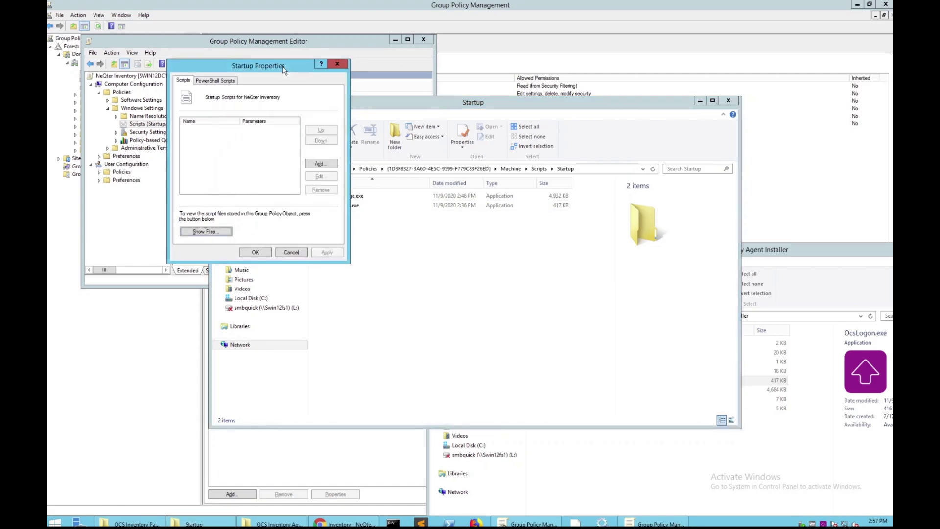
Add a new startup script and browse to select OcsLogon.exe.
{"action": "left_click", "coordinate": [318, 164]}
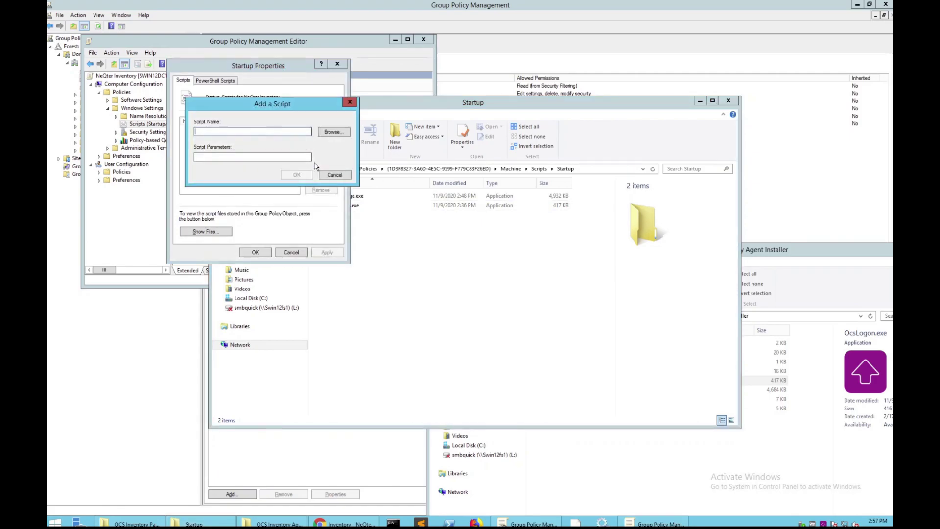
{"action": "left_click", "coordinate": [331, 132]}
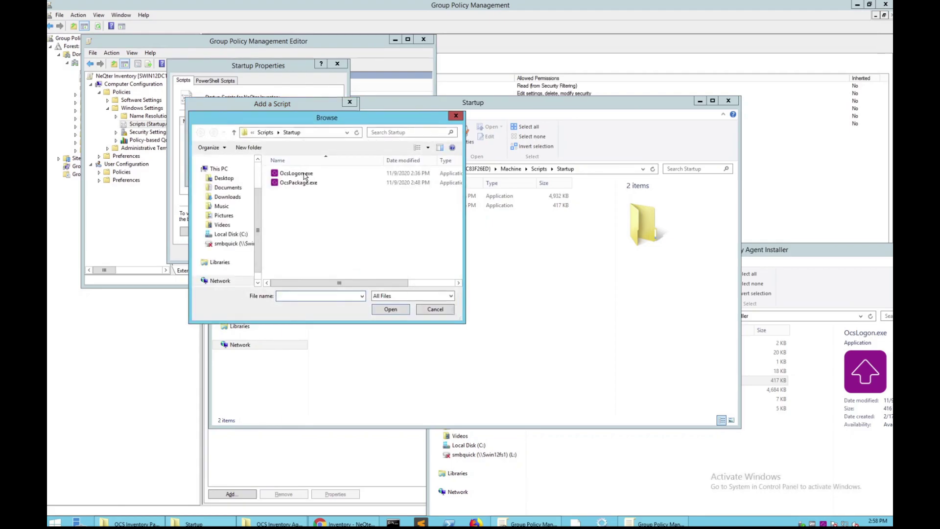
{"action": "double_click", "coordinate": [342, 174]}
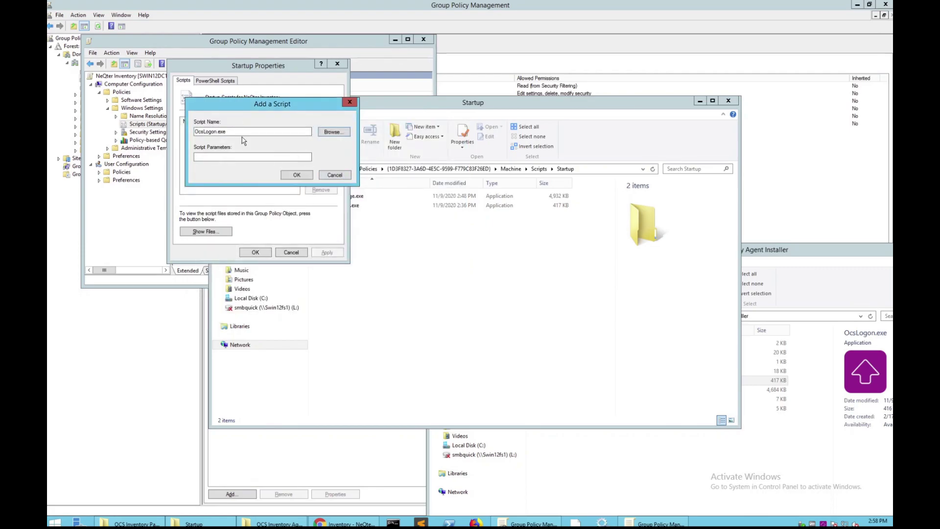
Copy the Startup folder's network location and paste it, with a backslash, before OcsLogon.exe in Script Name.
{"action": "left_click", "coordinate": [403, 268]}
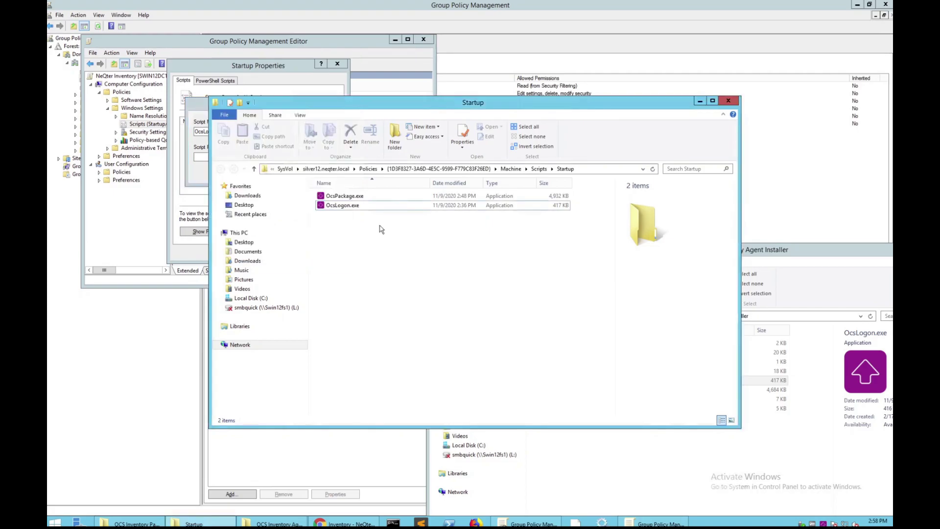
{"action": "right_click", "coordinate": [362, 205]}
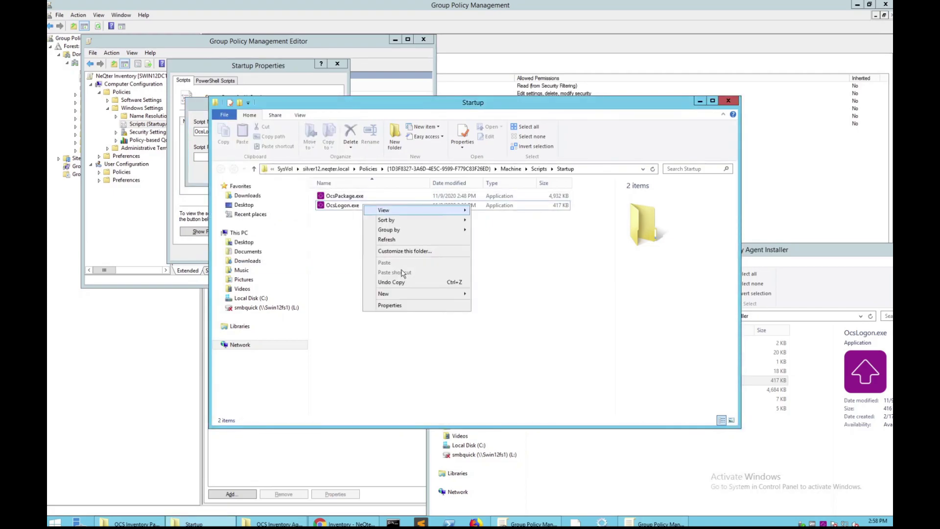
{"action": "left_click", "coordinate": [390, 305]}
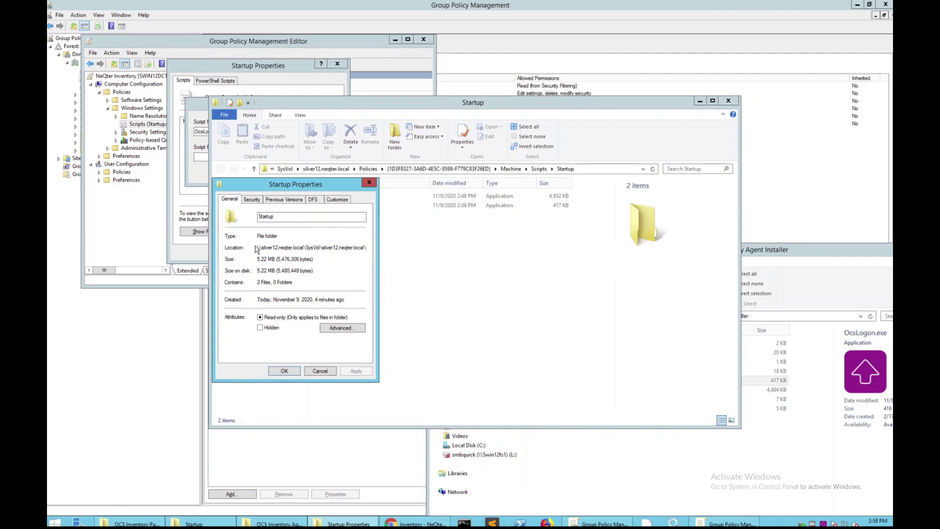
{"action": "left_click_drag", "start_coordinate": [258, 247], "coordinate": [509, 259]}
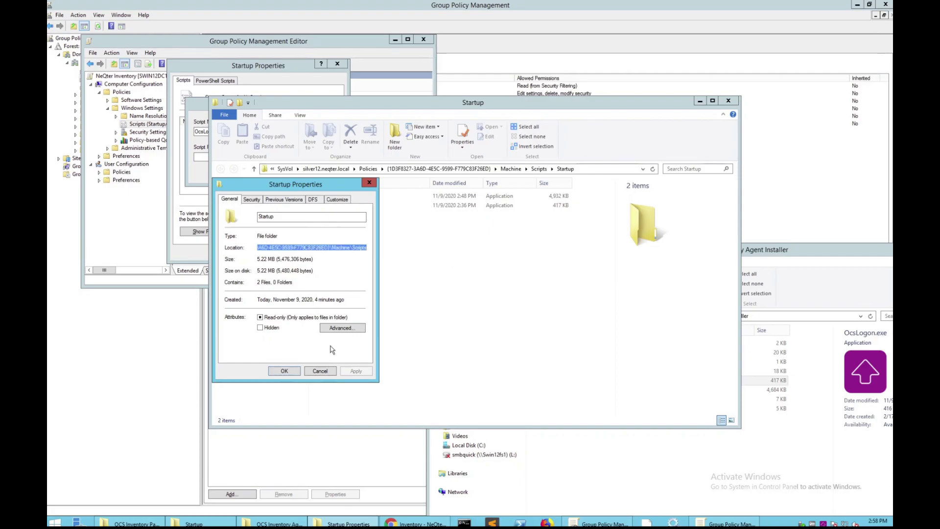
{"action": "left_click", "coordinate": [313, 373]}
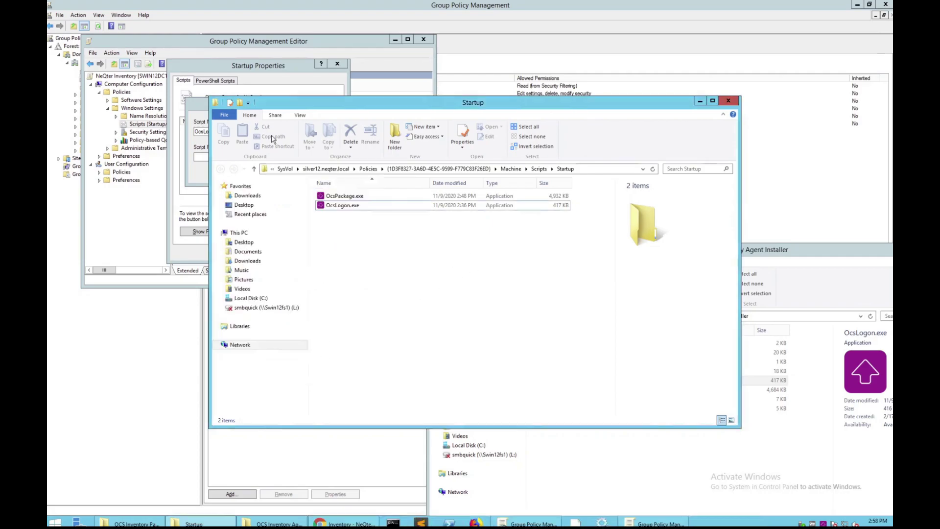
{"action": "left_click", "coordinate": [196, 104]}
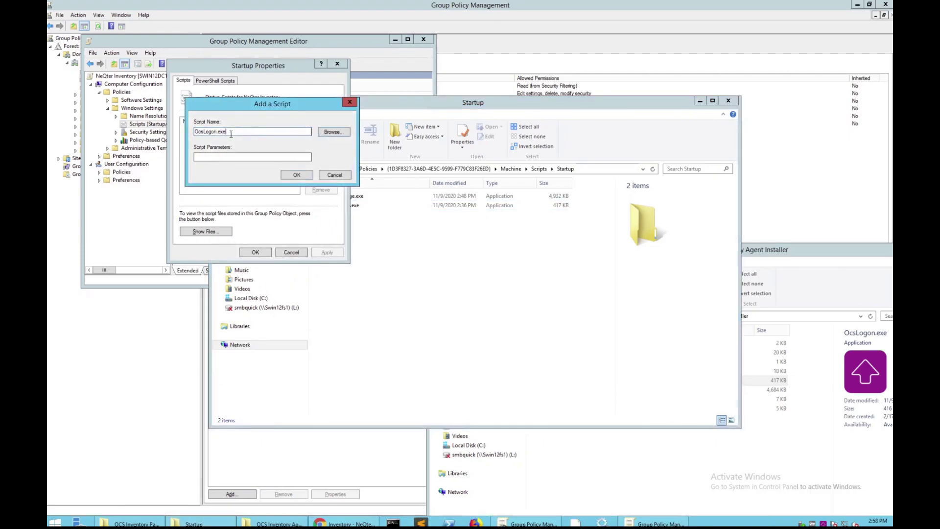
{"action": "left_click", "coordinate": [196, 132]}
{"action": "key", "text": "ctrl+v"}
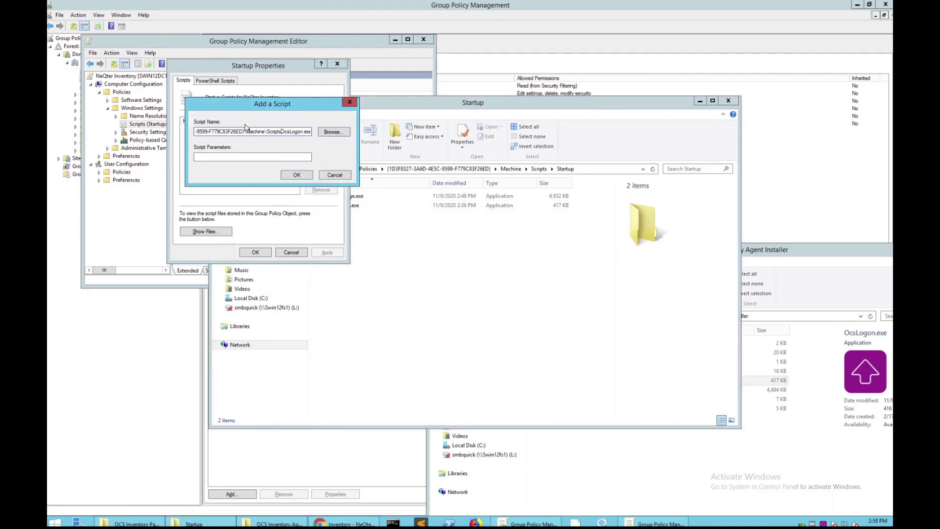
{"action": "type", "text": "\\"}
{"action": "left_click", "coordinate": [264, 156]}
Copy the /PACKAGER /GPO /DEPLOY parameters from the NeQter Labs docs page, then minimize Chrome.
{"action": "left_click", "coordinate": [348, 522]}
{"action": "scroll", "coordinate": [361, 384], "scroll_direction": "down", "scroll_amount": 18}
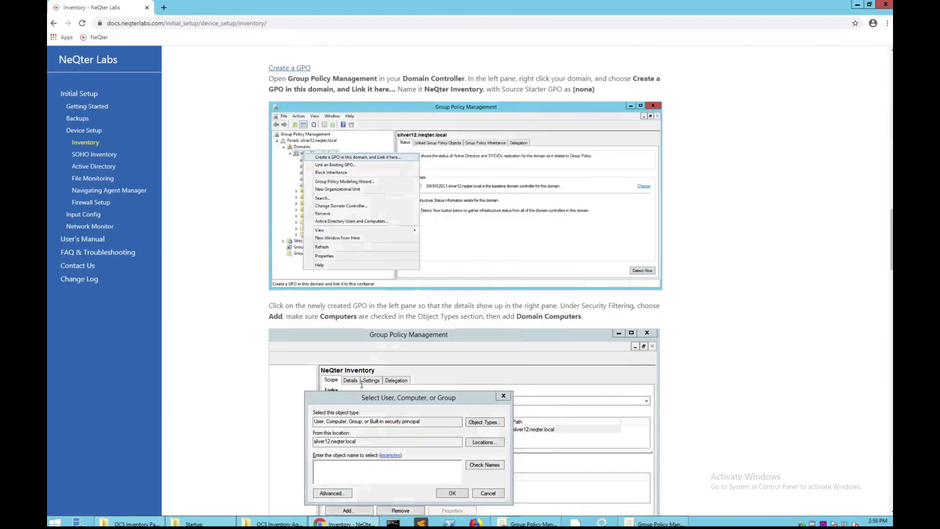
{"action": "scroll", "coordinate": [362, 384], "scroll_direction": "up", "scroll_amount": 1}
{"action": "scroll", "coordinate": [362, 386], "scroll_direction": "down", "scroll_amount": 5}
{"action": "scroll", "coordinate": [361, 388], "scroll_direction": "down", "scroll_amount": 16}
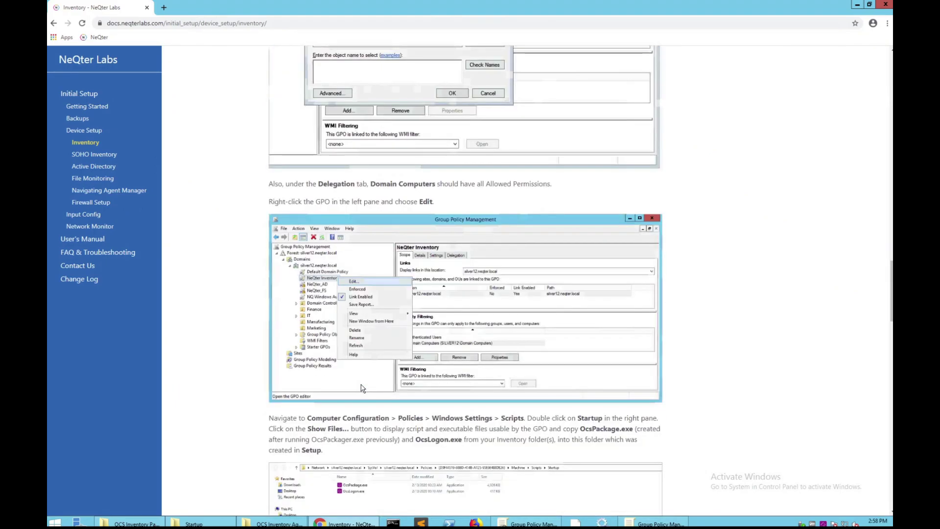
{"action": "scroll", "coordinate": [361, 387], "scroll_direction": "down", "scroll_amount": 2}
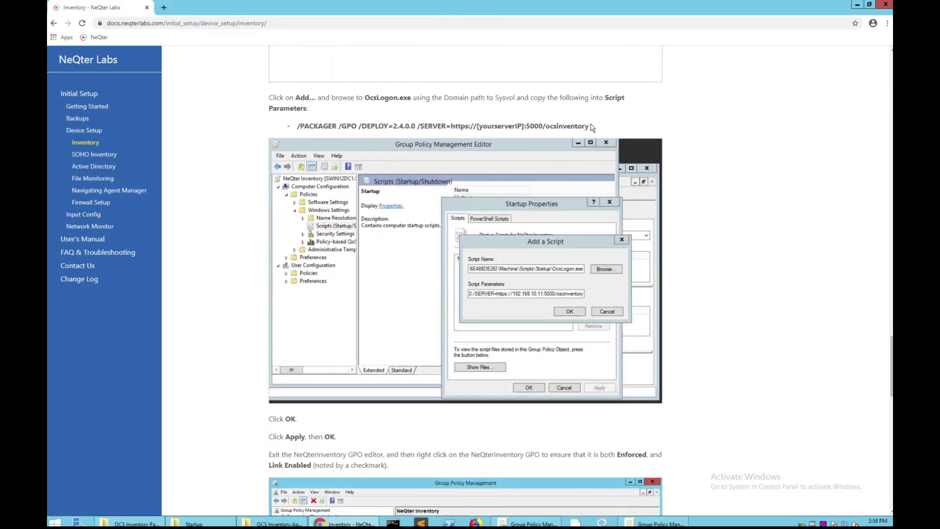
{"action": "left_click_drag", "start_coordinate": [591, 127], "coordinate": [272, 127]}
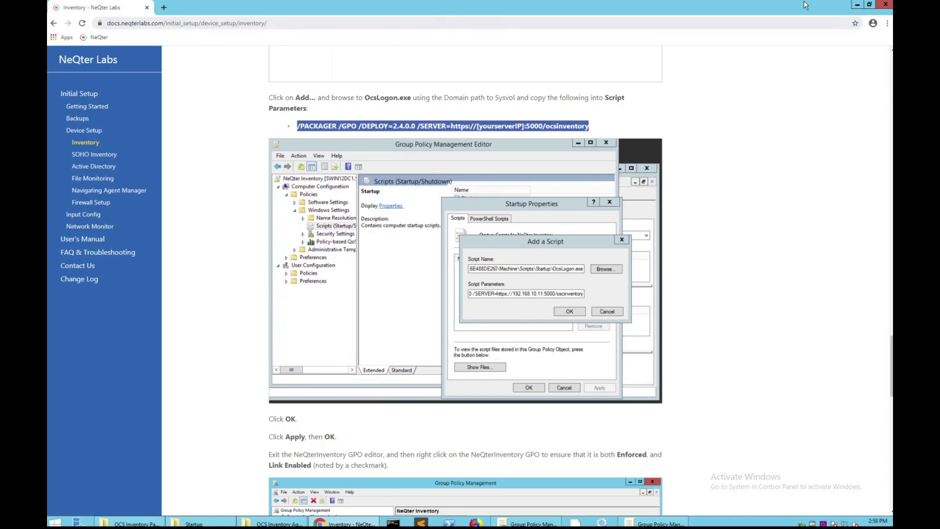
{"action": "left_click", "coordinate": [857, 4]}
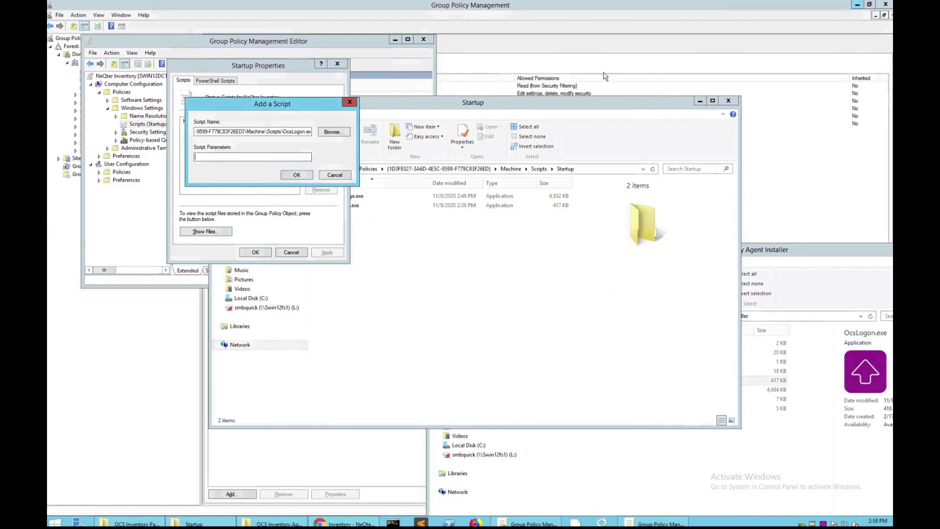
Paste the parameters, replace [yourserverIP] with 172.16.5.228, then confirm and apply the startup script.
{"action": "left_click", "coordinate": [220, 155]}
{"action": "key", "text": "ctrl+v"}
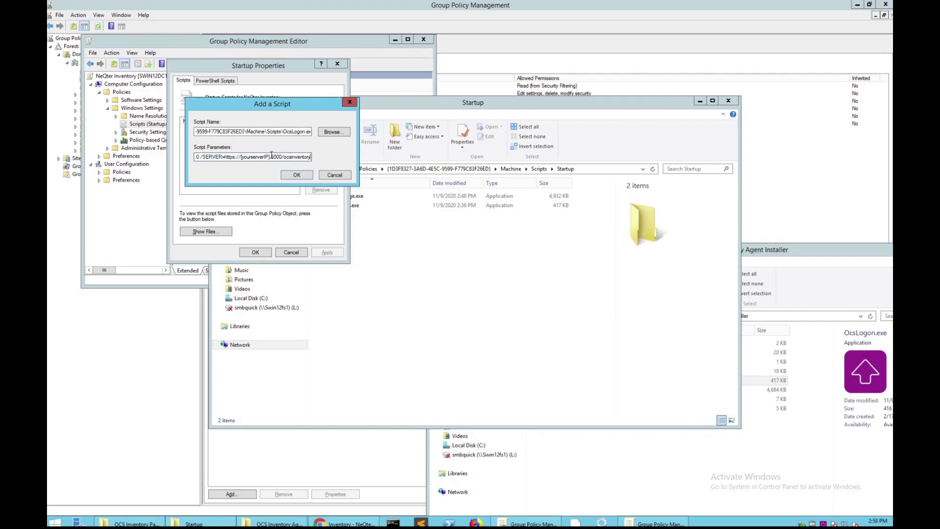
{"action": "left_click_drag", "start_coordinate": [270, 154], "coordinate": [242, 155]}
{"action": "key", "text": "BackSpace"}
{"action": "type", "text": "172.16.5.228:5000"}
{"action": "left_click", "coordinate": [296, 175]}
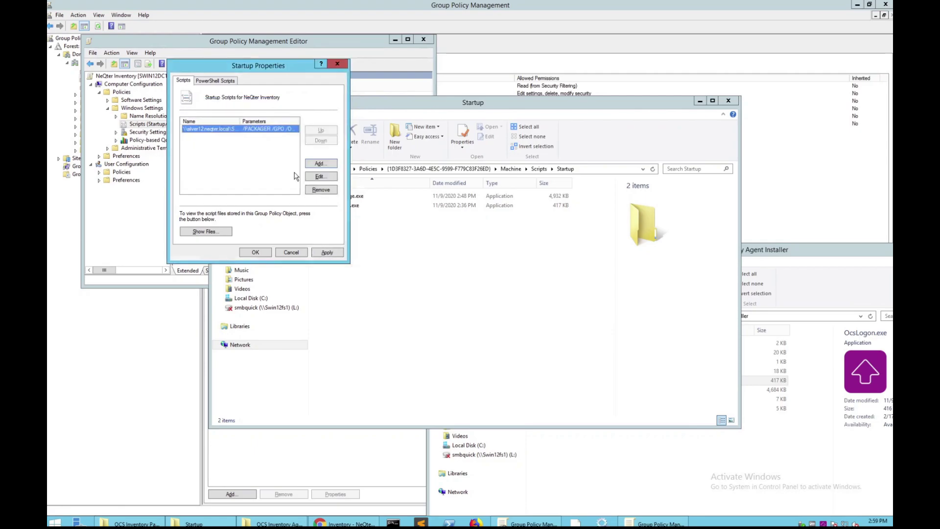
{"action": "left_click", "coordinate": [319, 253]}
{"action": "left_click", "coordinate": [255, 252]}
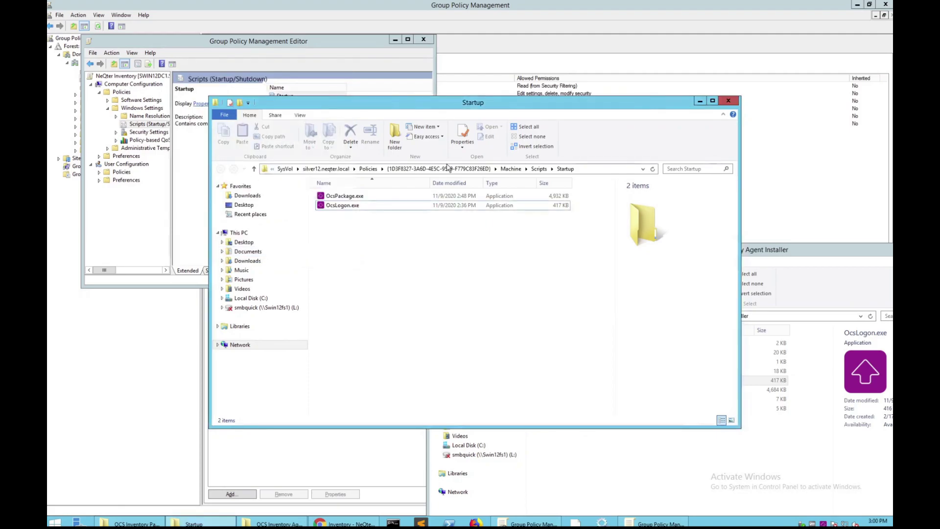
Close the Startup and agent installer folders and the GPO editor, then enforce the NeQter Inventory link.
{"action": "left_click", "coordinate": [728, 100]}
{"action": "left_click_drag", "start_coordinate": [805, 258], "coordinate": [504, 170]}
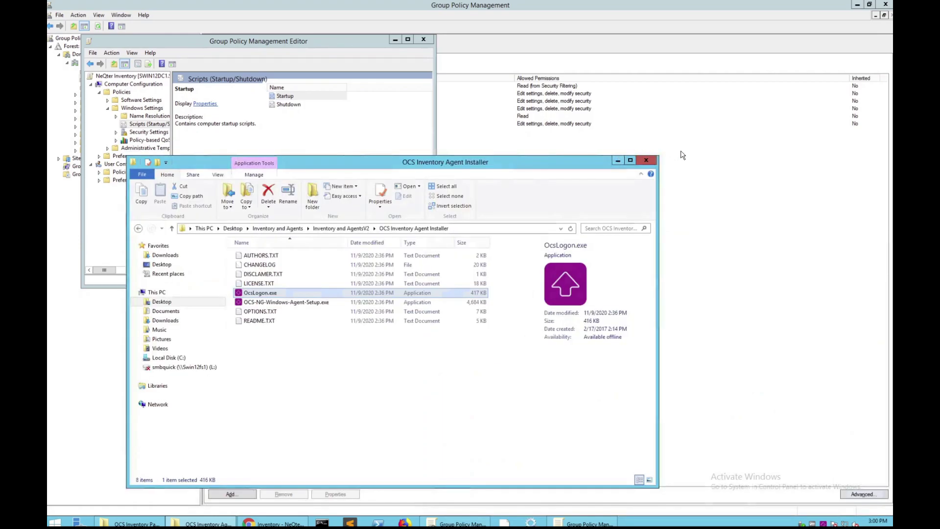
{"action": "left_click", "coordinate": [644, 162]}
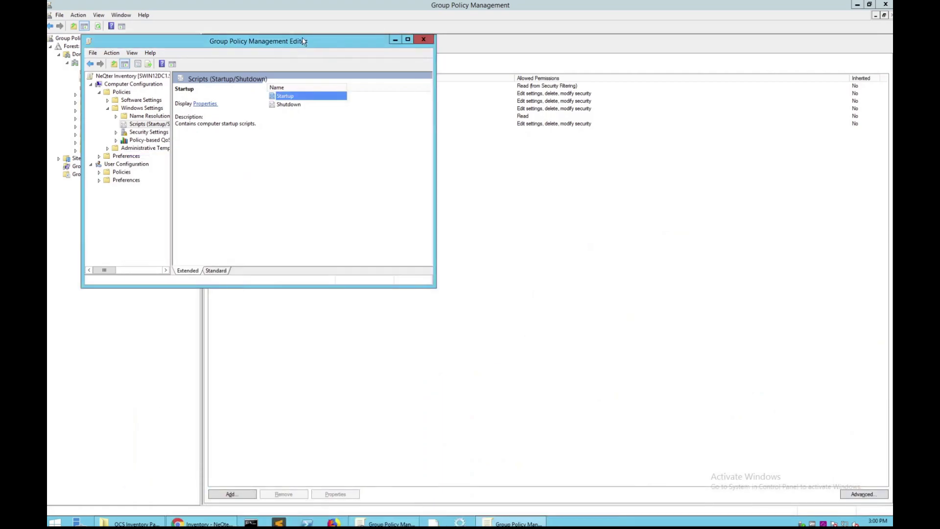
{"action": "left_click", "coordinate": [423, 40]}
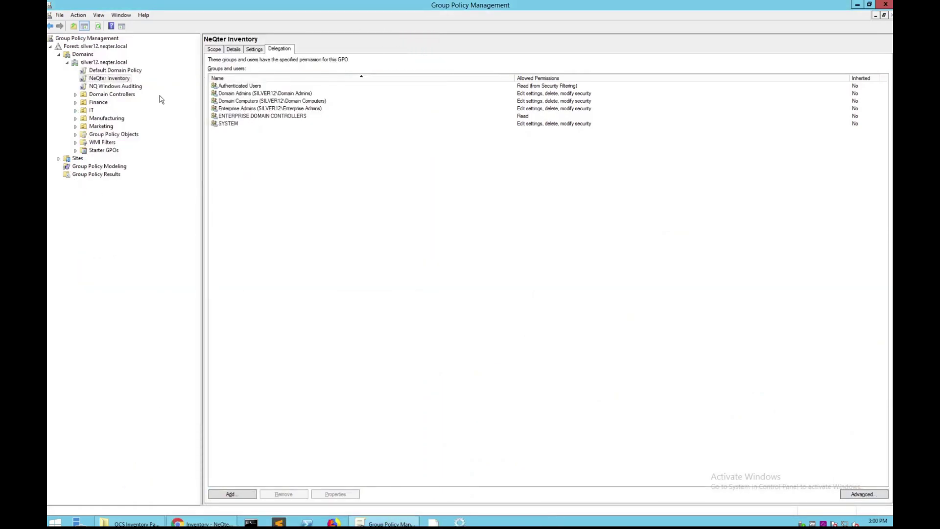
{"action": "right_click", "coordinate": [127, 82]}
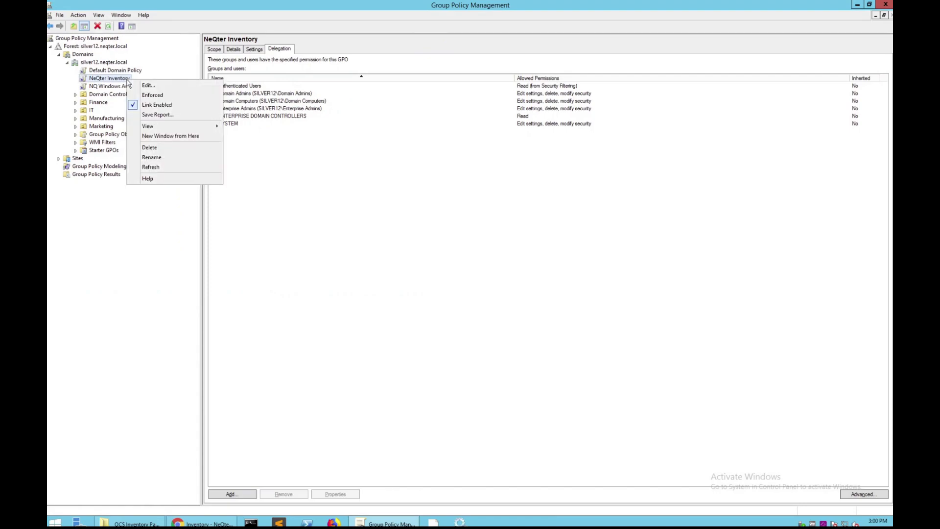
{"action": "left_click", "coordinate": [153, 96]}
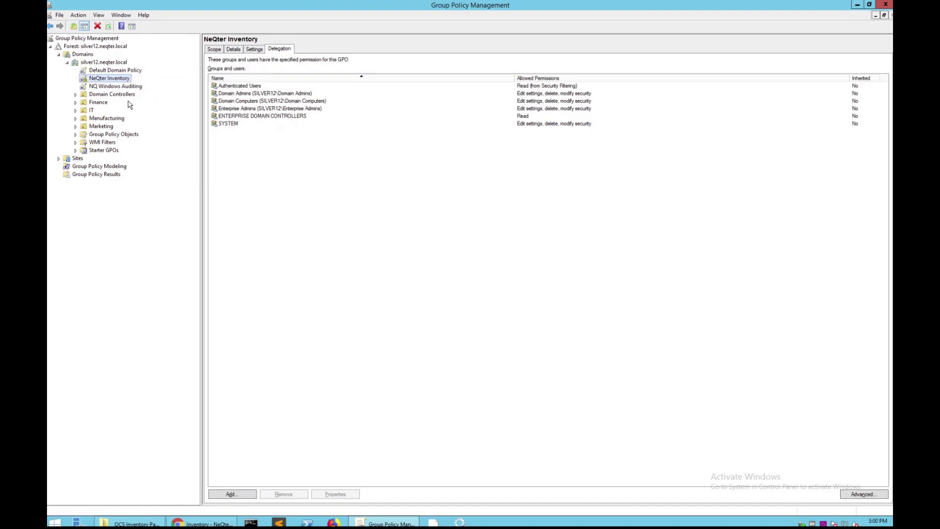
{"action": "key", "text": "alt"}
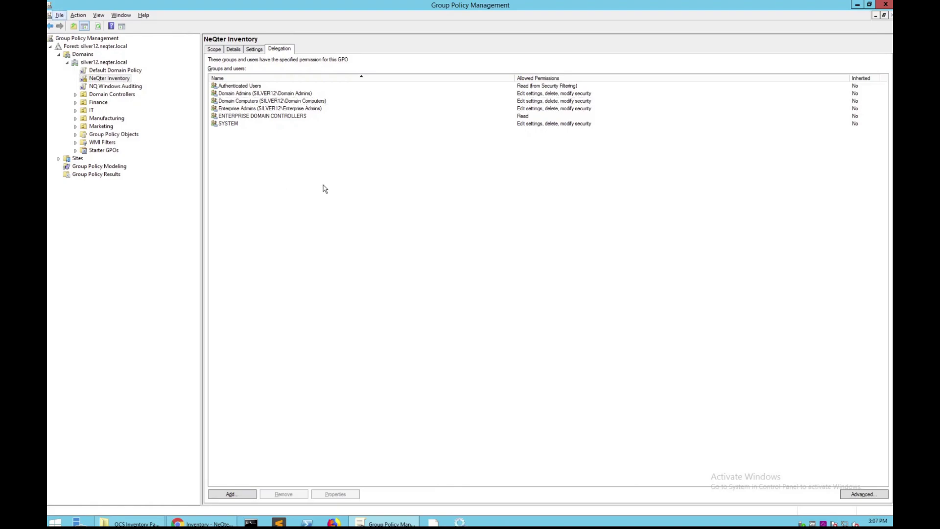
Create and link a GPO named 'NeQter AD' on silver12.neqter.local, then list Group Policy Objects.
{"action": "right_click", "coordinate": [95, 64]}
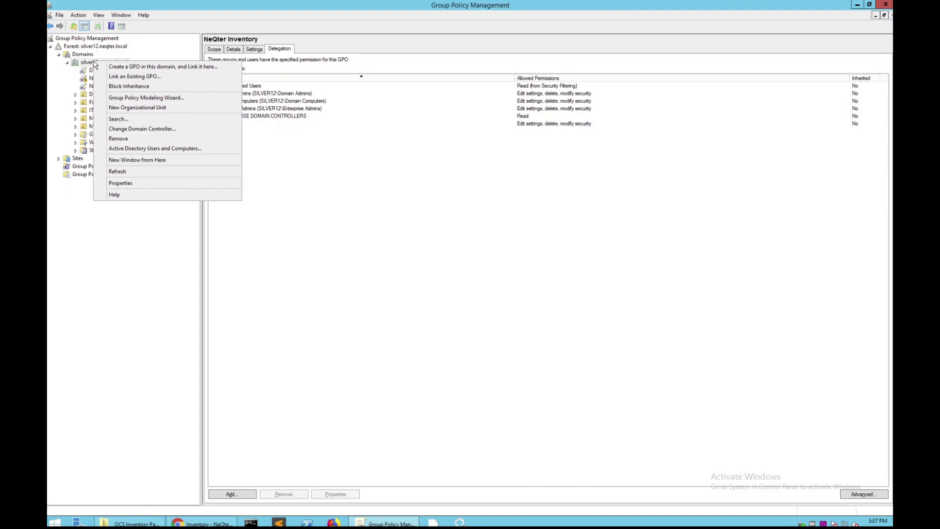
{"action": "left_click", "coordinate": [108, 69]}
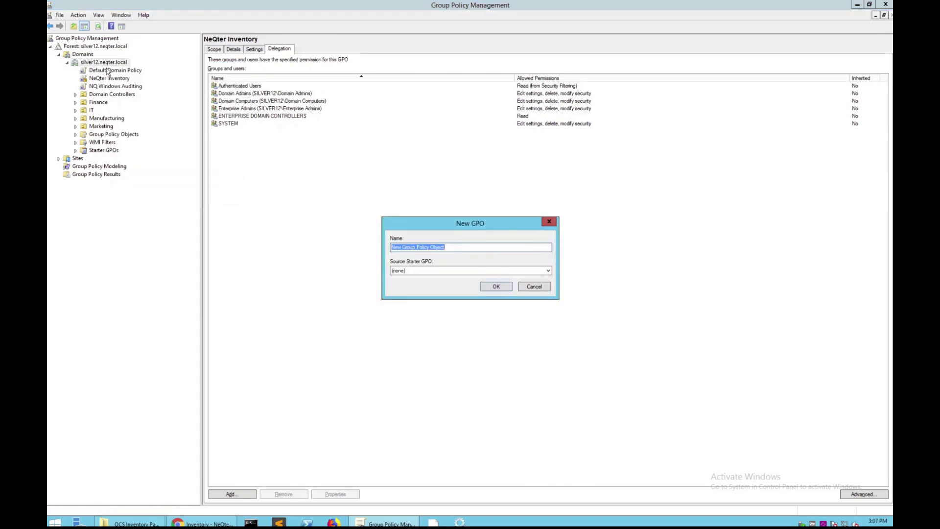
{"action": "key", "text": "BackSpace"}
{"action": "type", "text": "NeQter AD"}
{"action": "key", "text": "Return"}
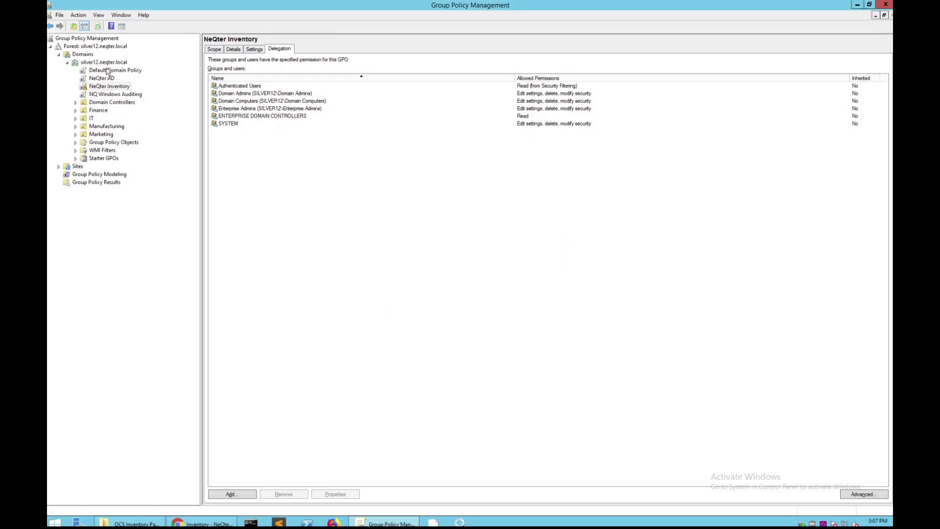
{"action": "left_click", "coordinate": [100, 79]}
{"action": "left_click", "coordinate": [100, 79]}
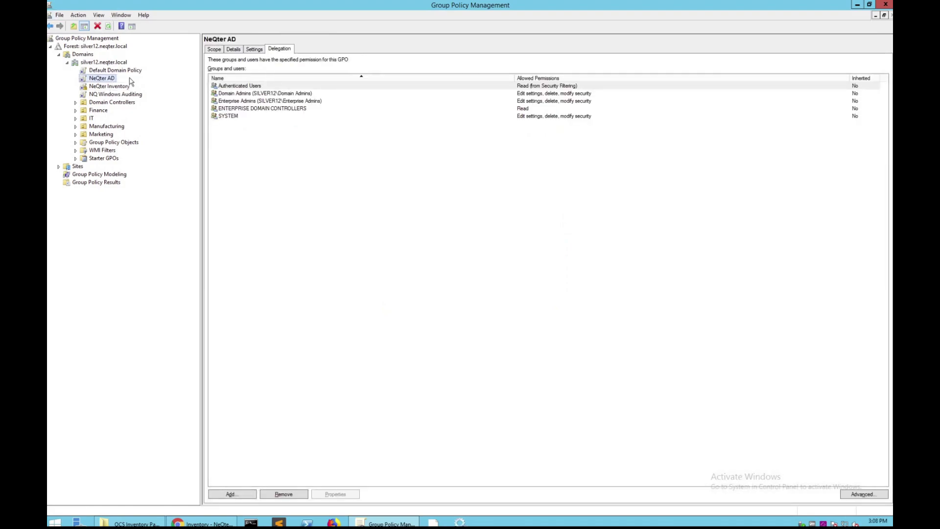
{"action": "double_click", "coordinate": [97, 143]}
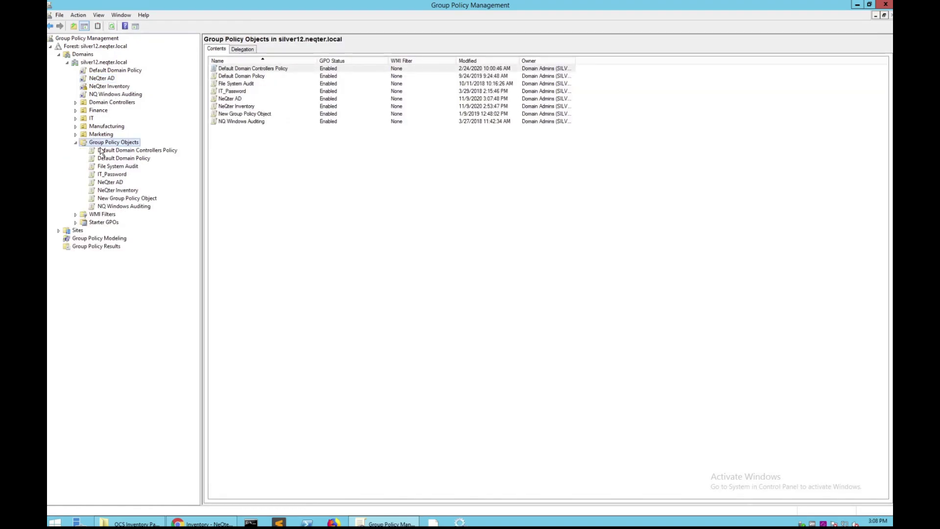
Start Import Settings on the NeQter AD GPO under Group Policy Objects.
{"action": "left_click", "coordinate": [111, 184]}
{"action": "right_click", "coordinate": [112, 189]}
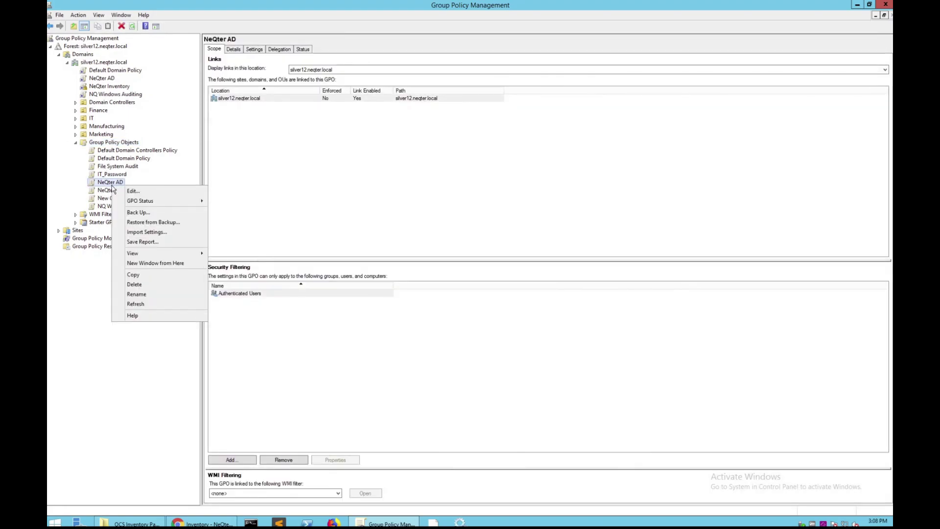
{"action": "left_click", "coordinate": [138, 232]}
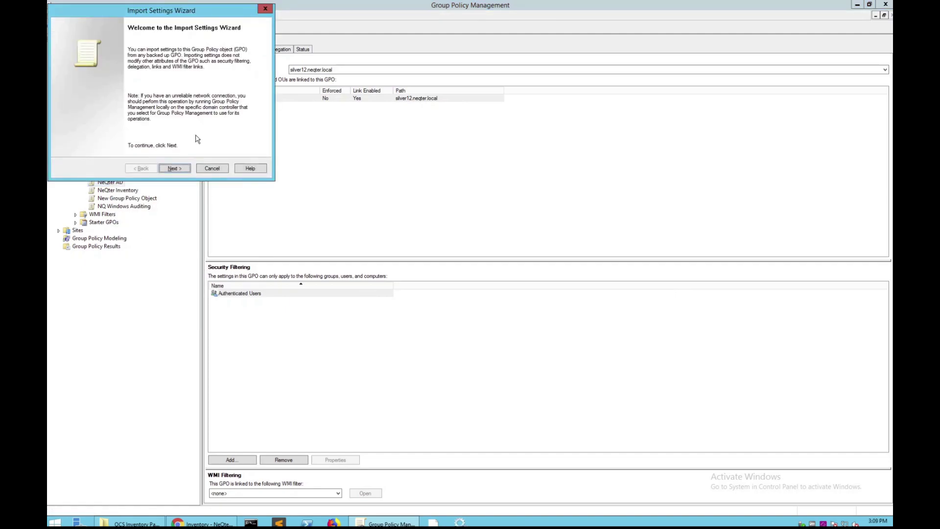
Skip the wizard's welcome and backup pages and set the backup folder to NeQter_AD under Inventory and Agents.
{"action": "left_click", "coordinate": [174, 168]}
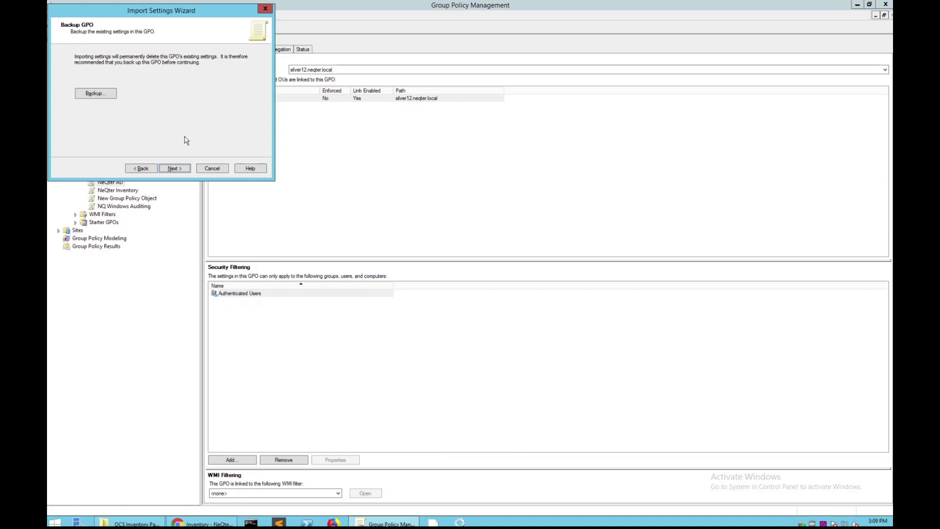
{"action": "left_click", "coordinate": [175, 169]}
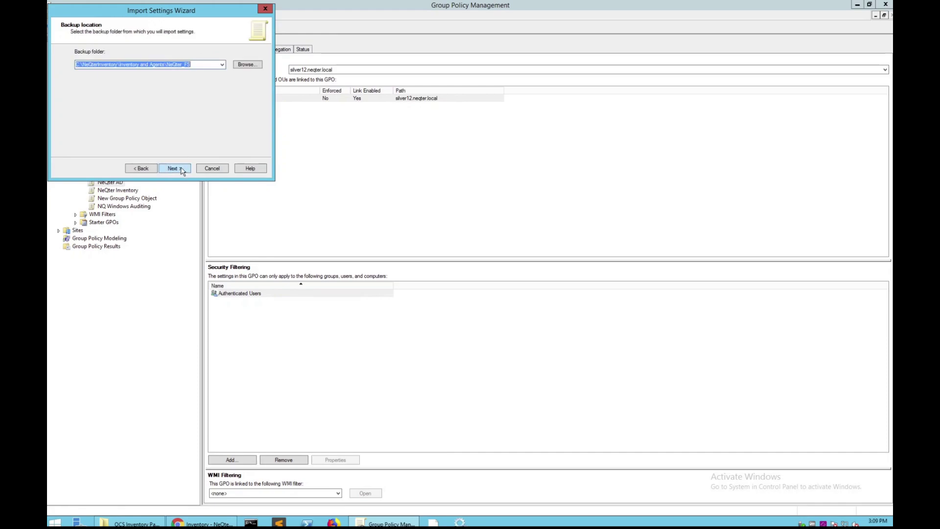
{"action": "left_click", "coordinate": [243, 65]}
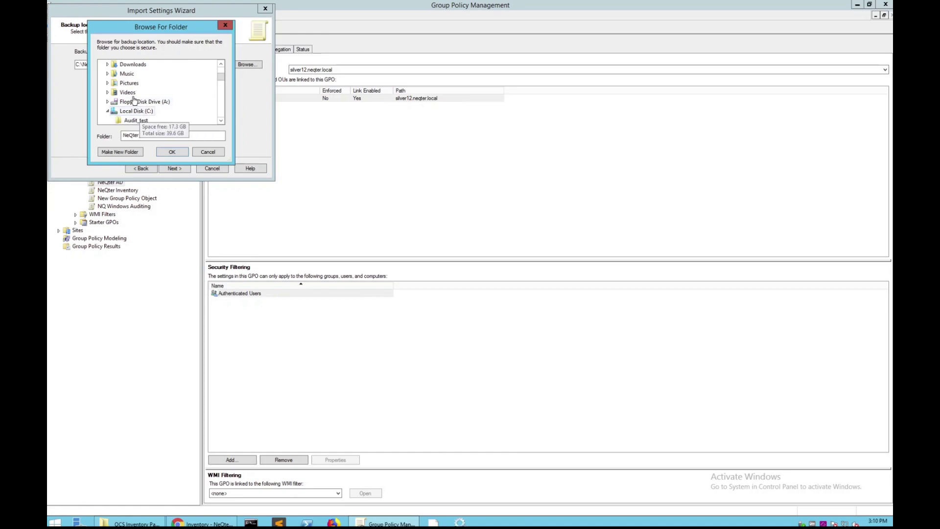
{"action": "left_click", "coordinate": [132, 64]}
{"action": "scroll", "coordinate": [135, 86], "scroll_direction": "down", "scroll_amount": 1}
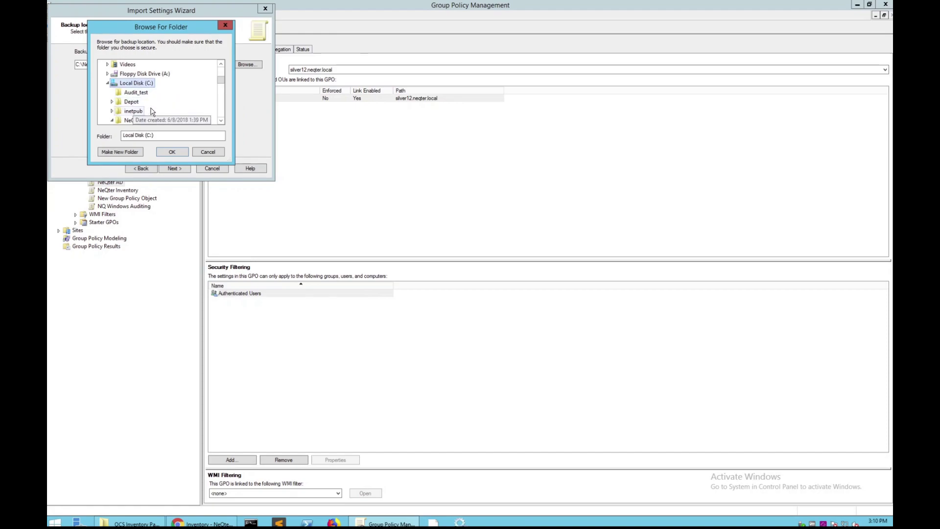
{"action": "scroll", "coordinate": [136, 107], "scroll_direction": "down", "scroll_amount": 1}
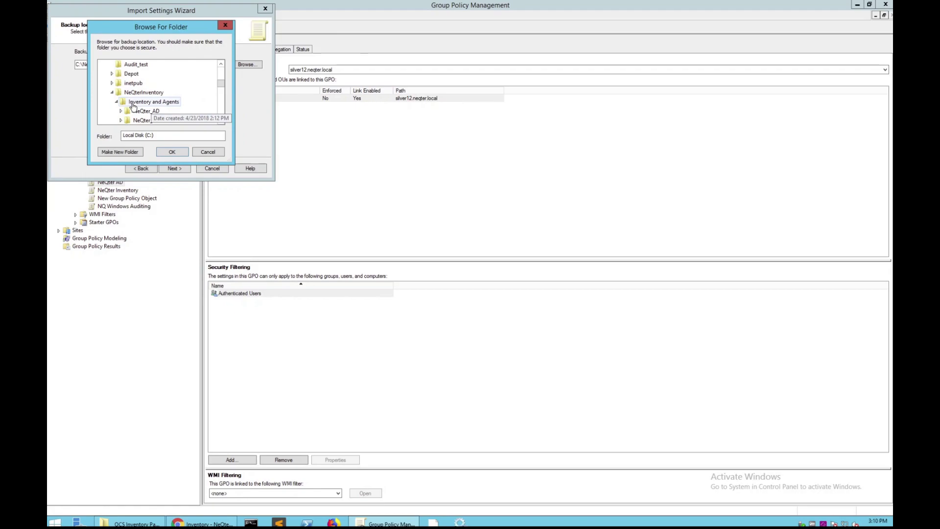
{"action": "left_click", "coordinate": [137, 111]}
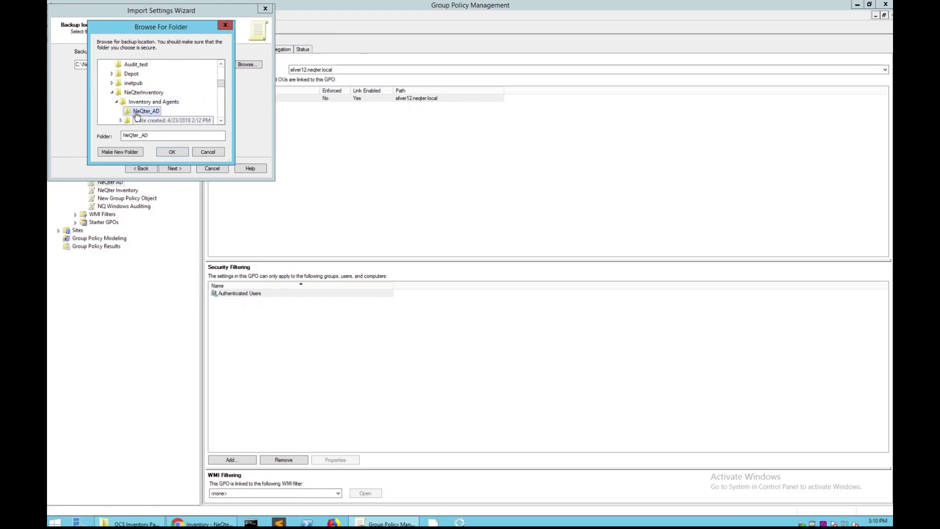
{"action": "left_click", "coordinate": [173, 152]}
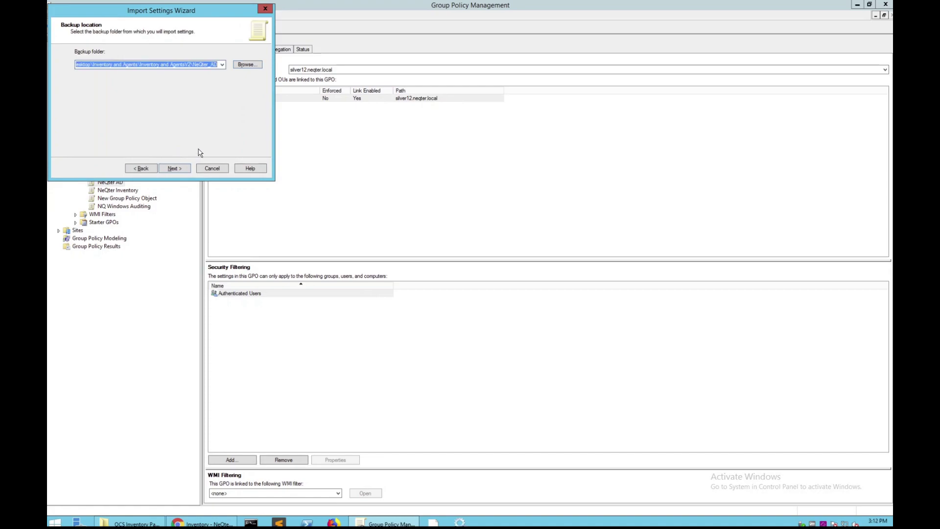
Finish the Import Settings Wizard for the NeQter Labs AD backup and close the successful import progress window.
{"action": "left_click", "coordinate": [180, 167]}
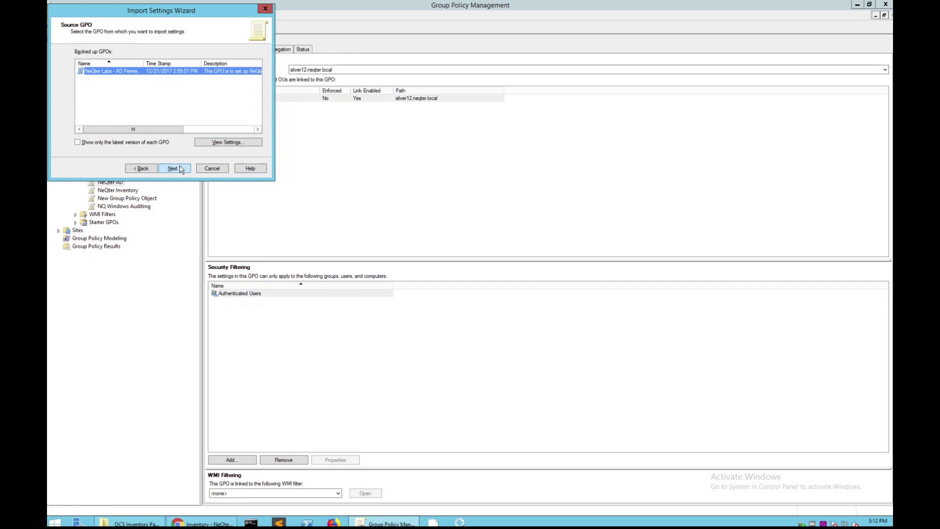
{"action": "left_click", "coordinate": [181, 168]}
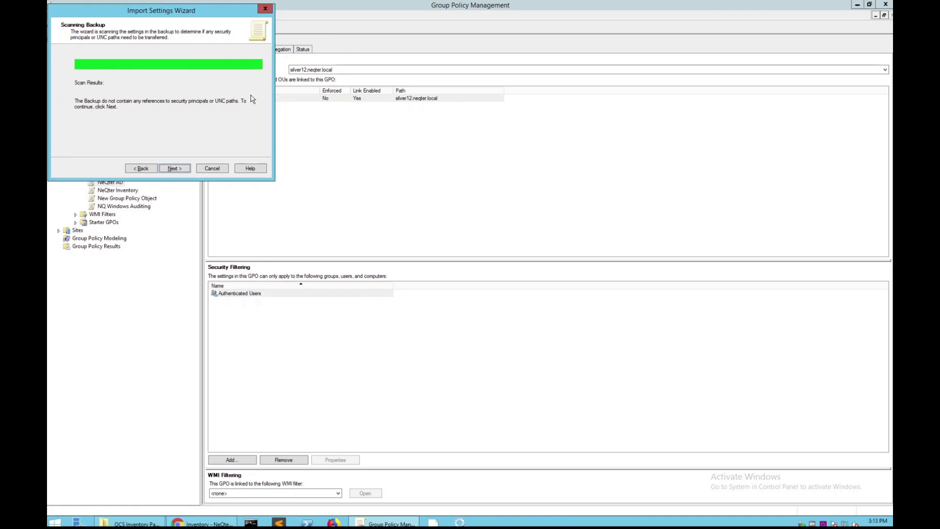
{"action": "left_click", "coordinate": [176, 168]}
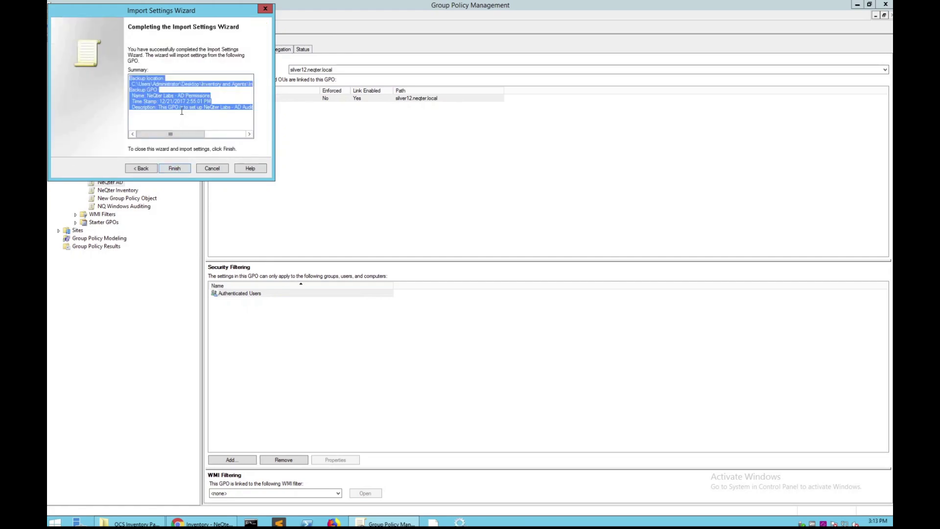
{"action": "left_click", "coordinate": [176, 168]}
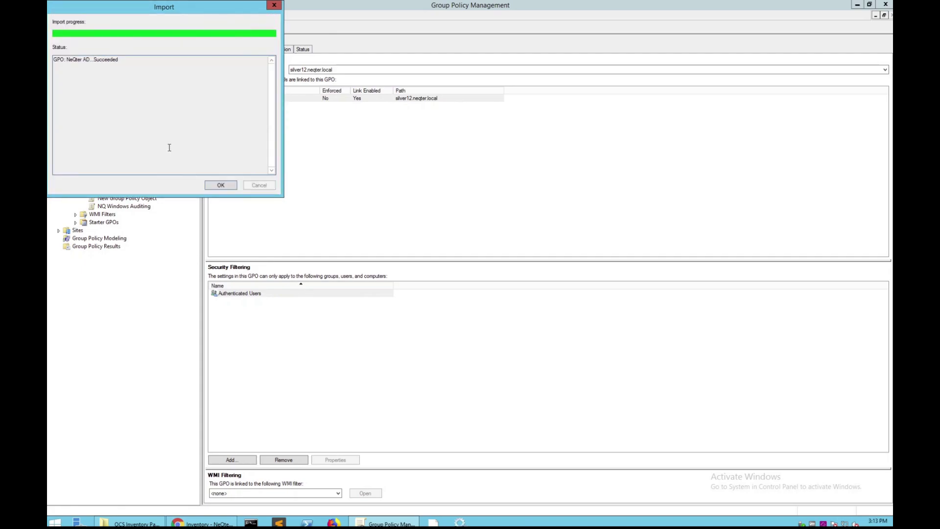
{"action": "left_click_drag", "start_coordinate": [96, 57], "coordinate": [124, 59]}
{"action": "left_click", "coordinate": [125, 59]}
{"action": "left_click", "coordinate": [221, 185]}
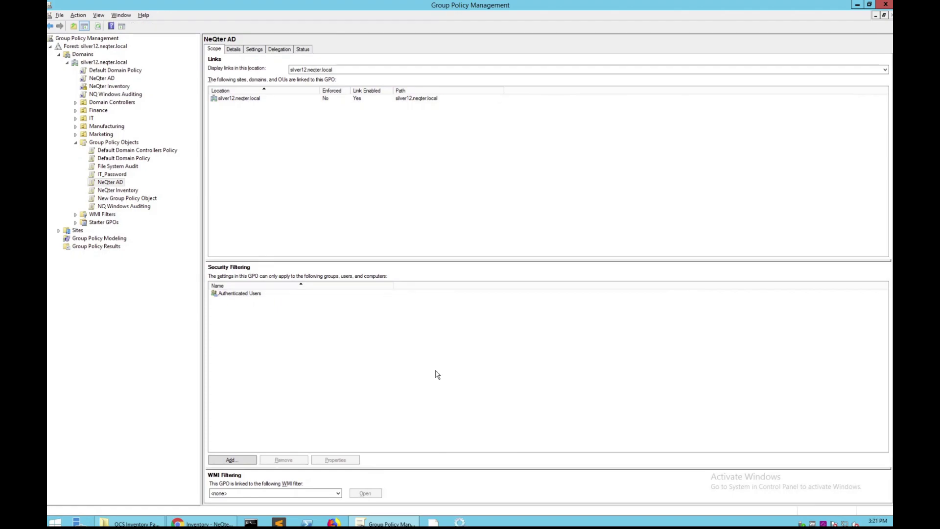
{"action": "key", "text": "alt"}
Launch Active Directory Users and Computers from a Start screen search for 'active d'.
{"action": "left_click", "coordinate": [55, 522]}
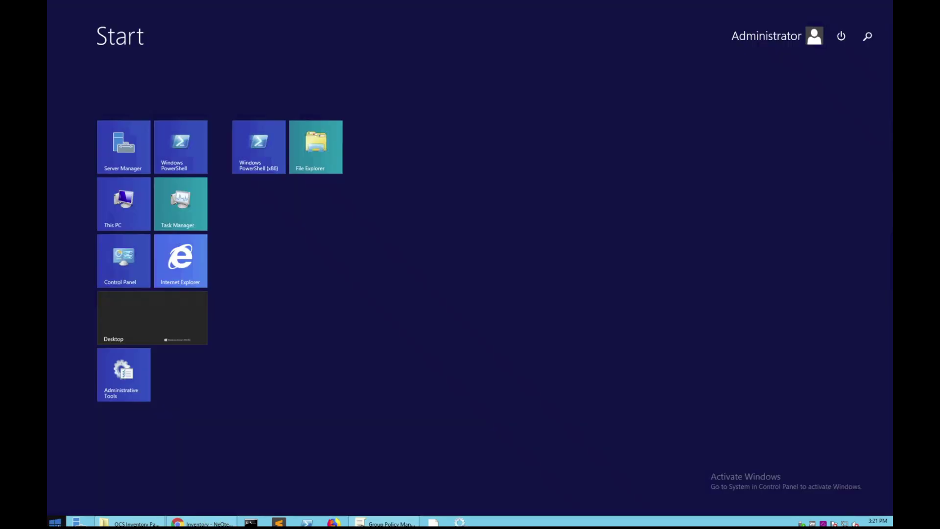
{"action": "left_click", "coordinate": [866, 36]}
{"action": "type", "text": "active d"}
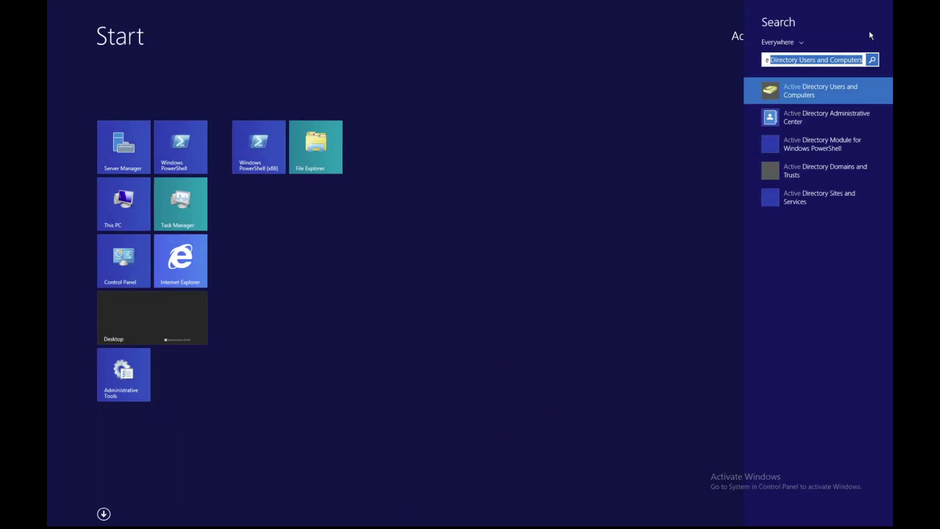
{"action": "key", "text": "Return"}
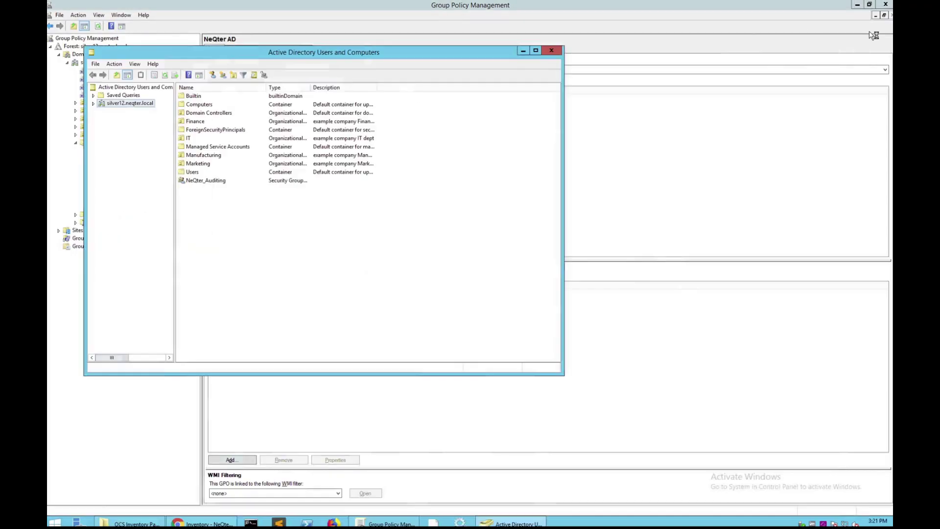
Open the NeQter_Auditing group's properties to view its six current member computers.
{"action": "left_click", "coordinate": [212, 181]}
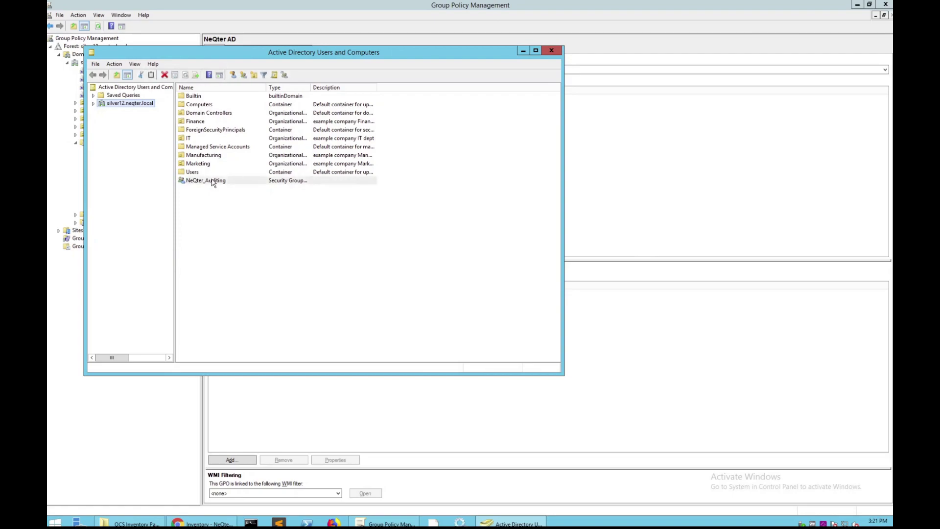
{"action": "right_click", "coordinate": [212, 183]}
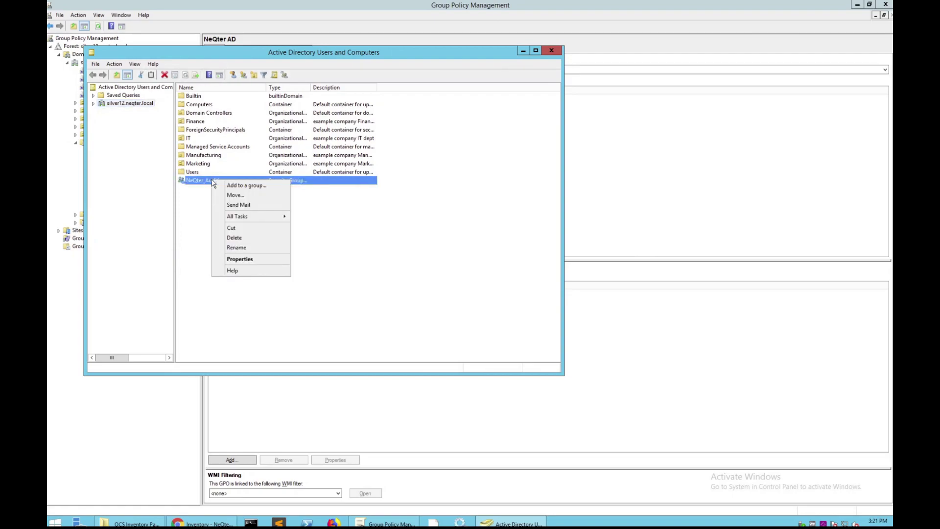
{"action": "left_click", "coordinate": [240, 258]}
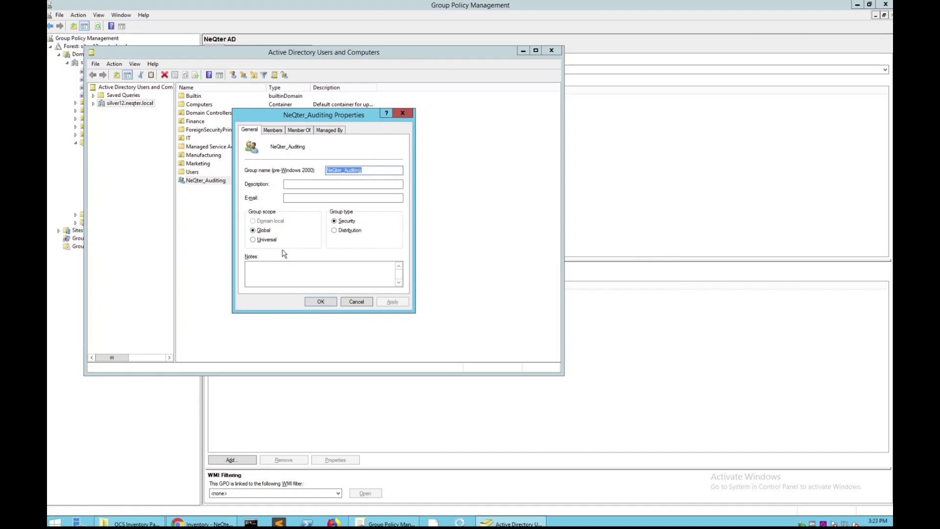
{"action": "key", "text": "alt"}
{"action": "left_click", "coordinate": [271, 132]}
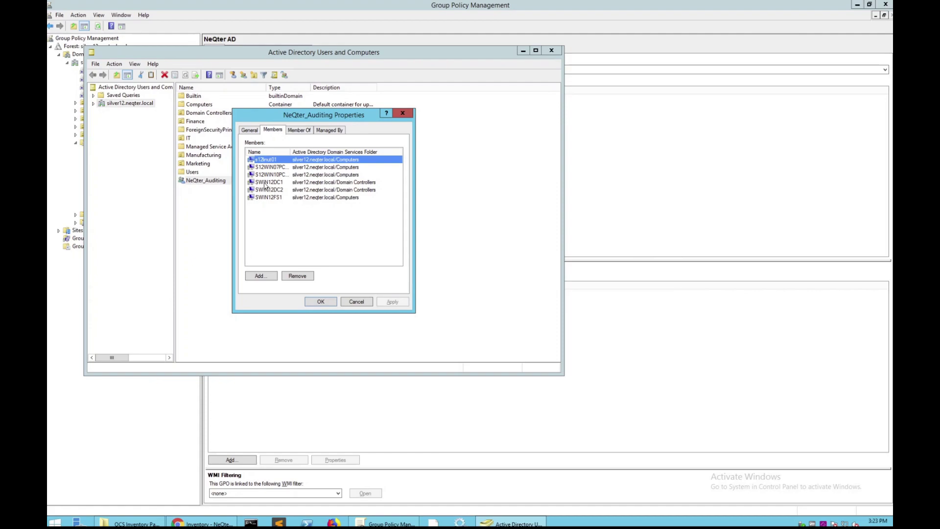
{"action": "left_click", "coordinate": [278, 222]}
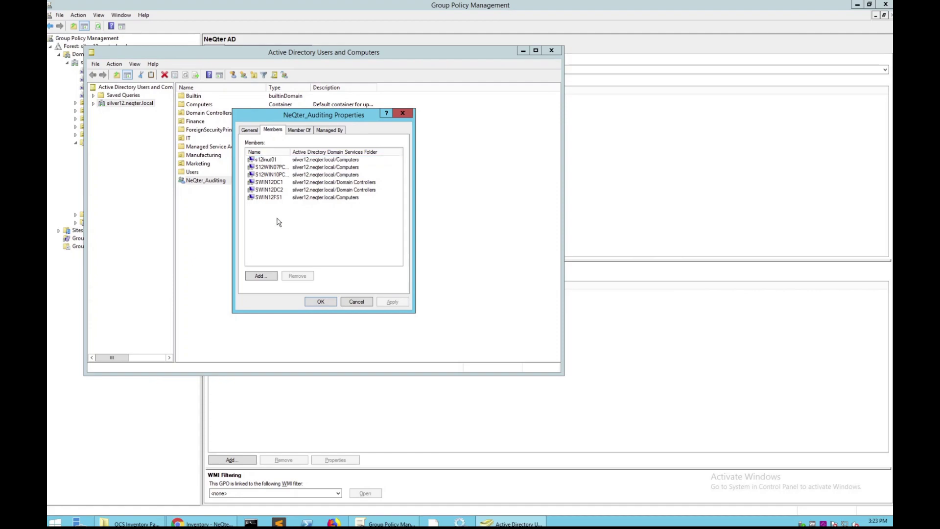
Add Domain Computers to NeQter_Auditing, with Computers enabled as a searchable object type.
{"action": "left_click", "coordinate": [263, 276]}
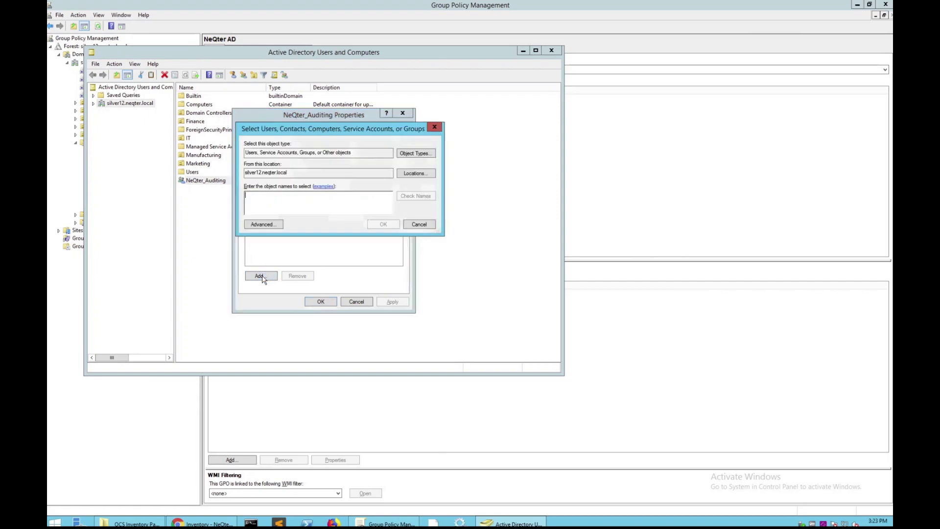
{"action": "left_click", "coordinate": [410, 153]}
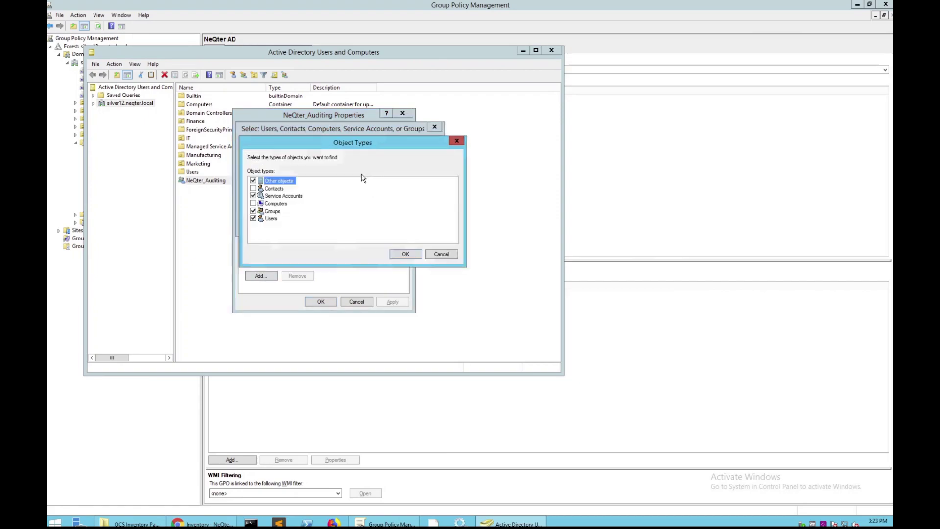
{"action": "left_click", "coordinate": [254, 203]}
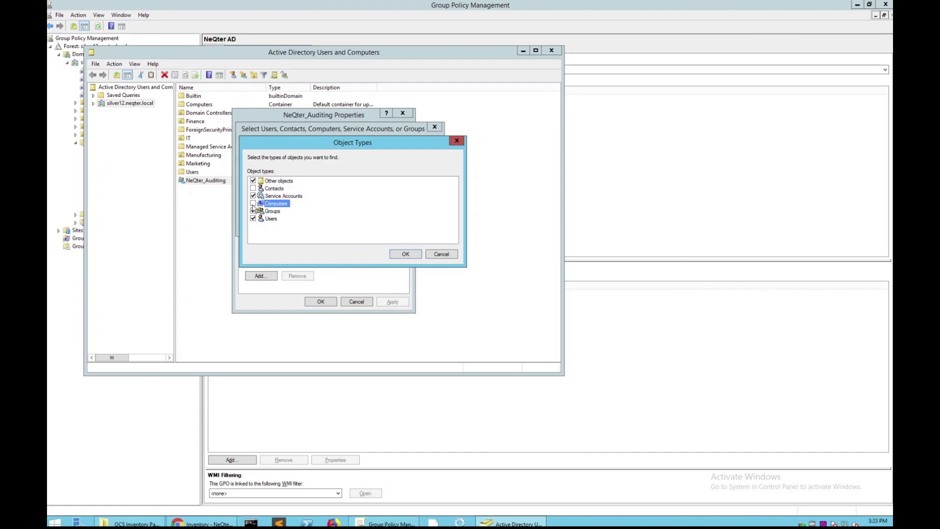
{"action": "left_click", "coordinate": [407, 254]}
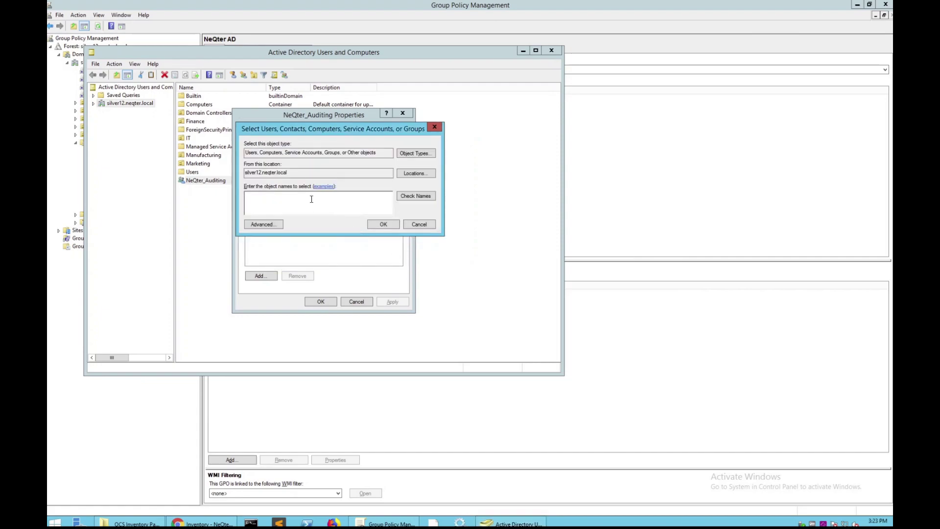
{"action": "type", "text": "Domain Computers"}
{"action": "left_click", "coordinate": [420, 201]}
{"action": "left_click", "coordinate": [394, 226]}
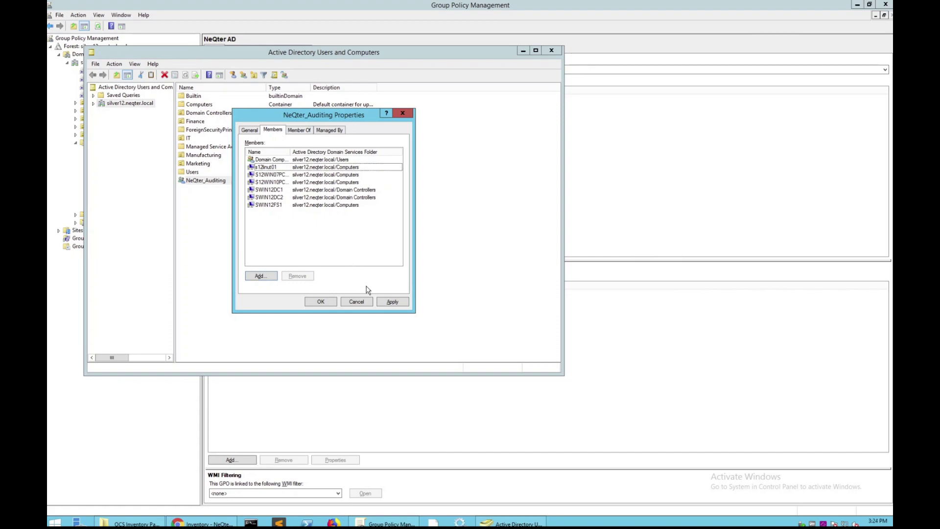
Apply the membership change and close Active Directory Users and Computers.
{"action": "left_click", "coordinate": [392, 301]}
{"action": "left_click", "coordinate": [326, 301]}
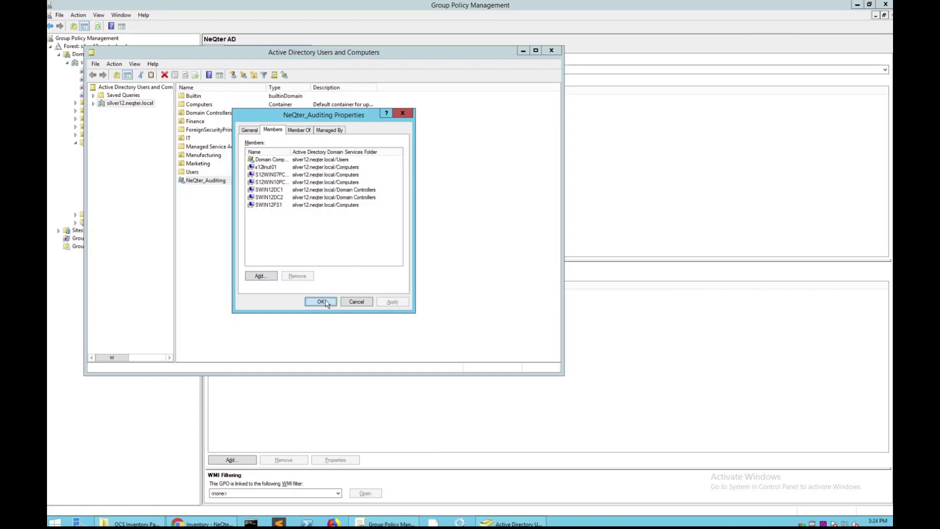
{"action": "left_click", "coordinate": [546, 49]}
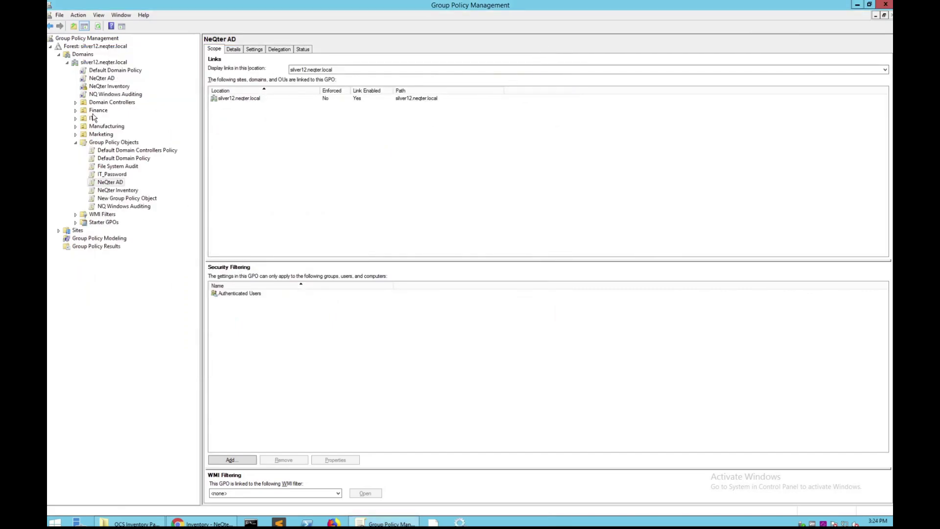
Add Domain Computers to the NeQter AD GPO's security filtering.
{"action": "left_click", "coordinate": [99, 78]}
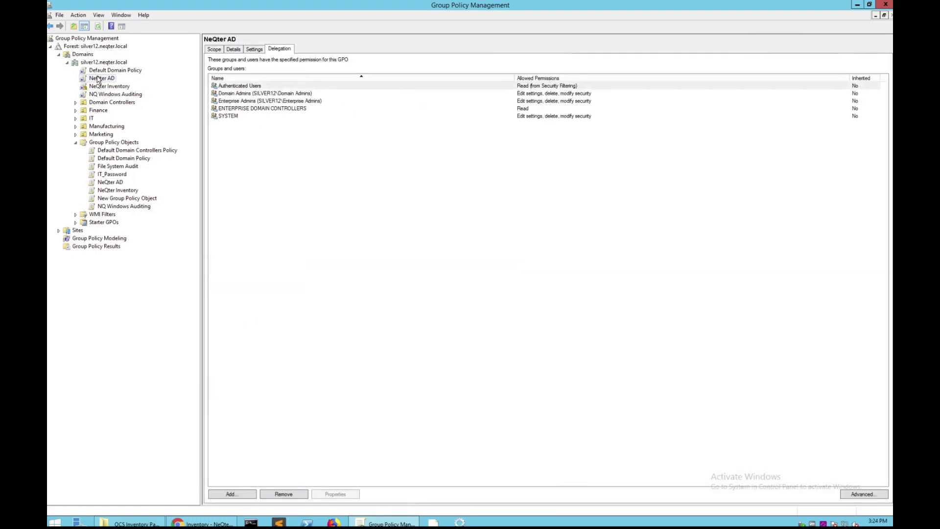
{"action": "left_click", "coordinate": [220, 50]}
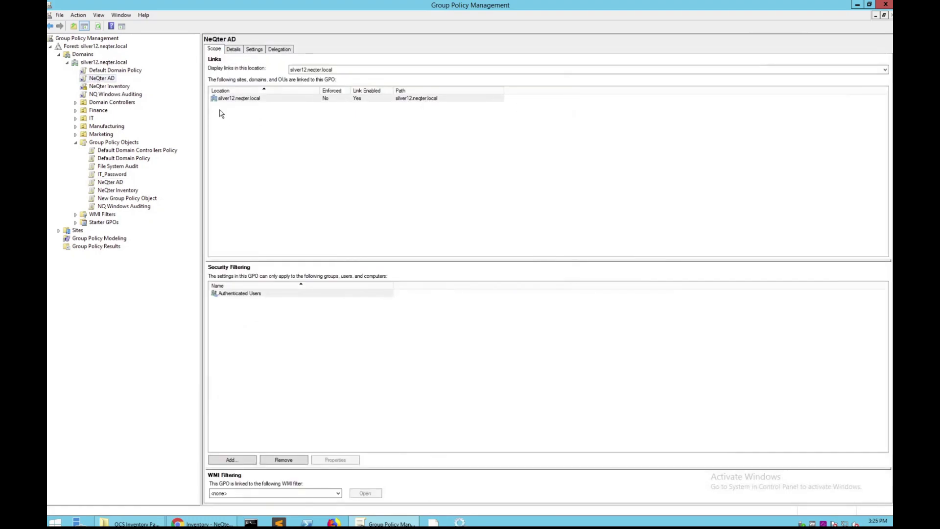
{"action": "left_click", "coordinate": [244, 462]}
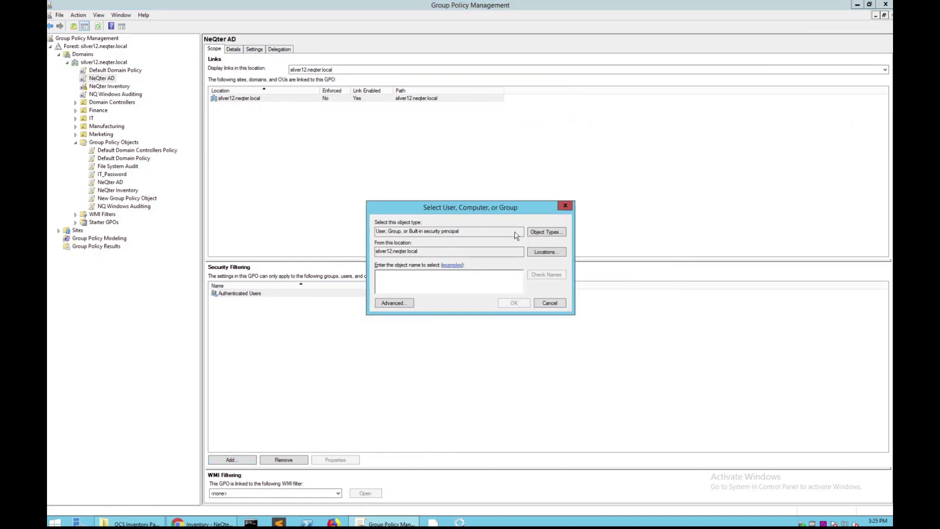
{"action": "left_click", "coordinate": [539, 234]}
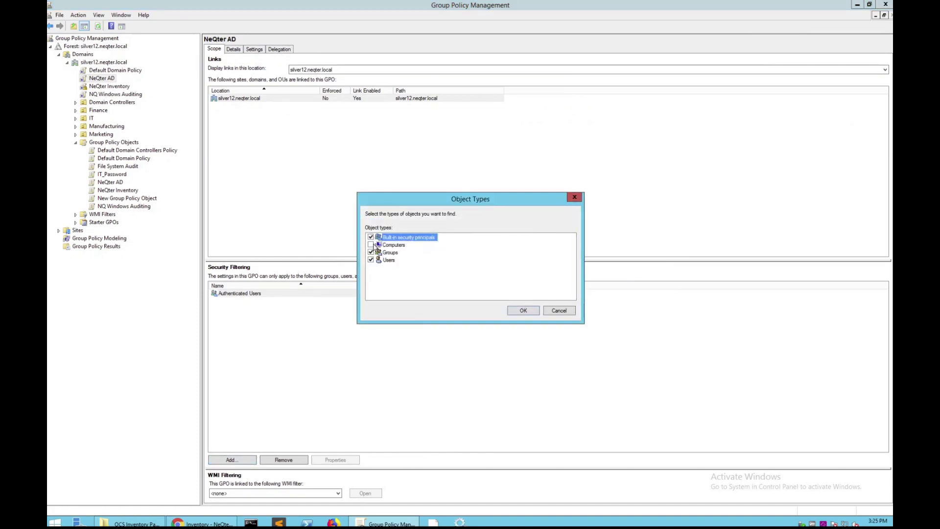
{"action": "left_click", "coordinate": [522, 310]}
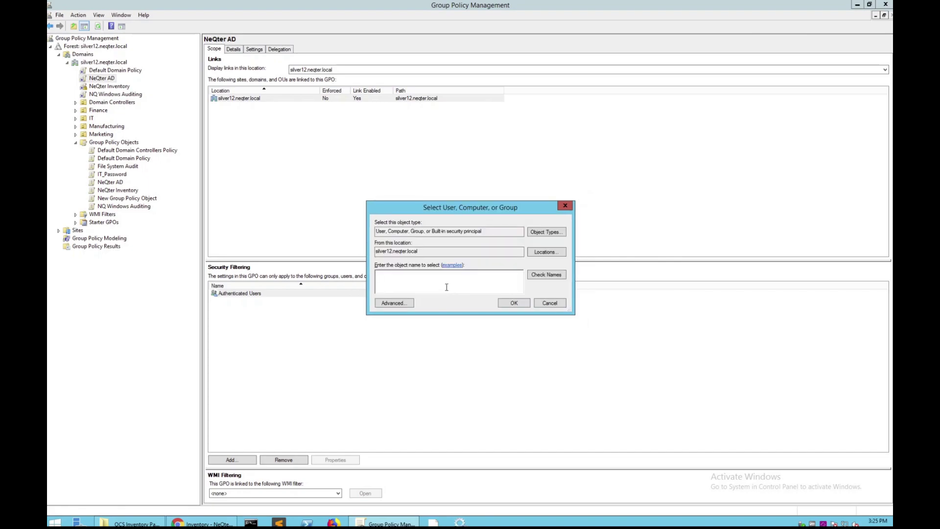
{"action": "type", "text": "Domain Computers"}
{"action": "left_click", "coordinate": [557, 281]}
{"action": "left_click", "coordinate": [513, 303]}
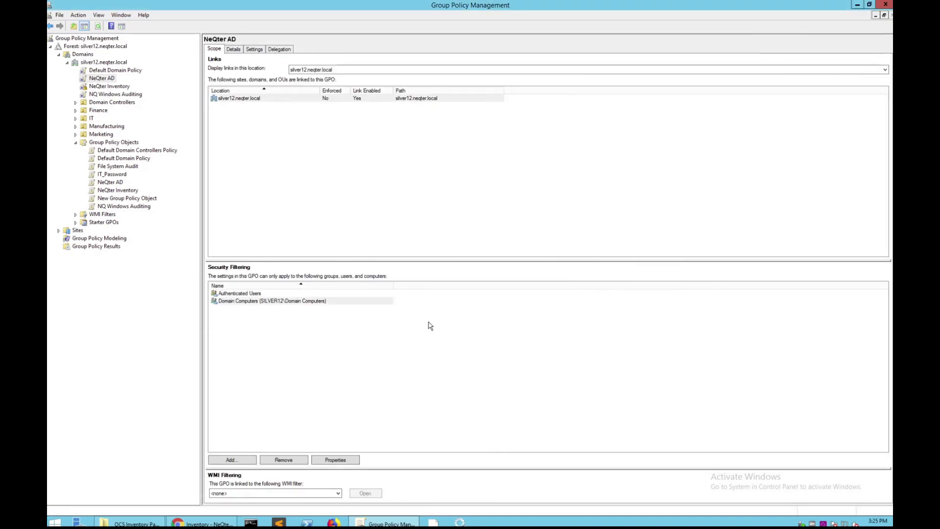
{"action": "key", "text": "alt"}
Set the NeQter AD domain link to Enforced.
{"action": "right_click", "coordinate": [112, 80]}
{"action": "left_click", "coordinate": [128, 91]}
{"action": "key", "text": "alt"}
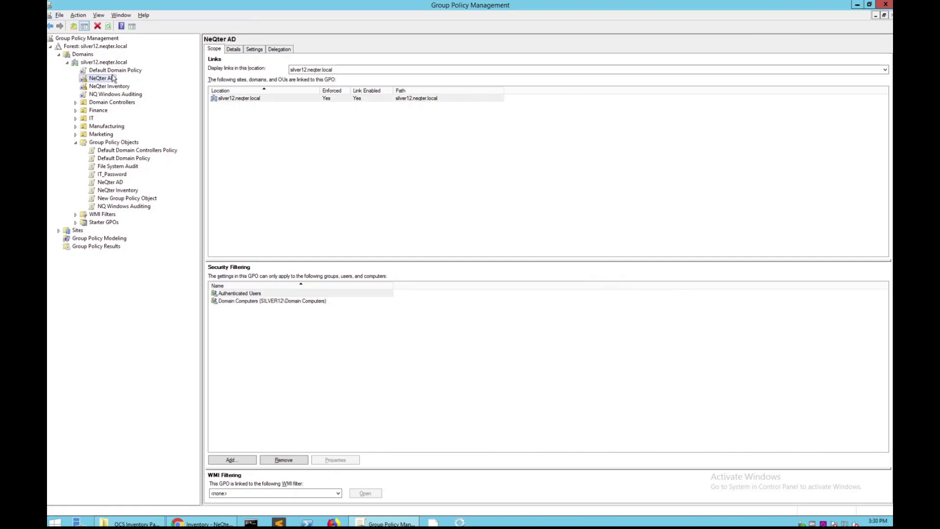
Create a new GPO named 'NeQter FS' linked to the silver12.neqter.local domain.
{"action": "right_click", "coordinate": [114, 63]}
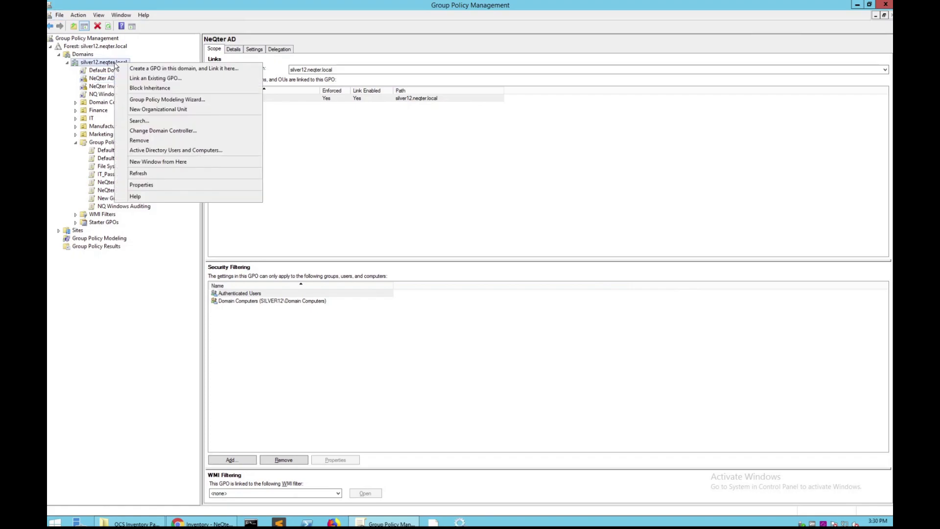
{"action": "left_click", "coordinate": [156, 69]}
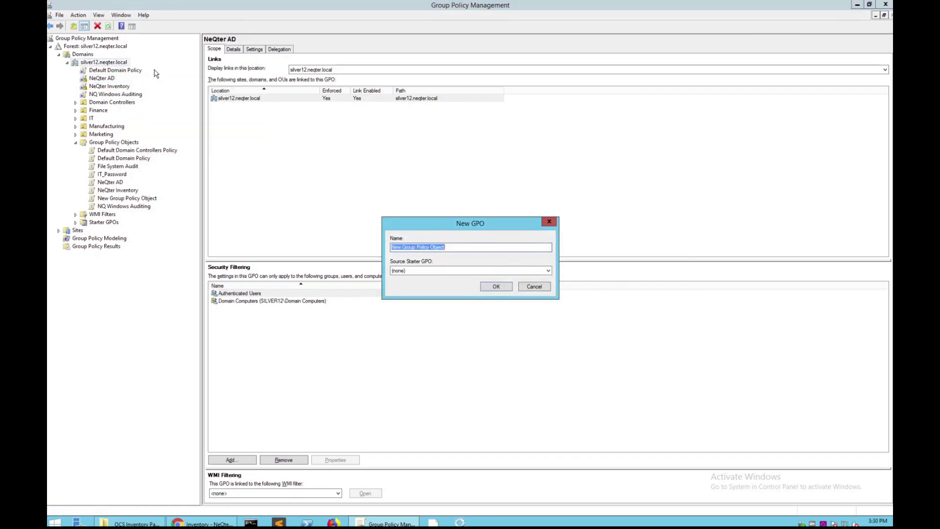
{"action": "type", "text": "NeQter FS"}
{"action": "key", "text": "Return"}
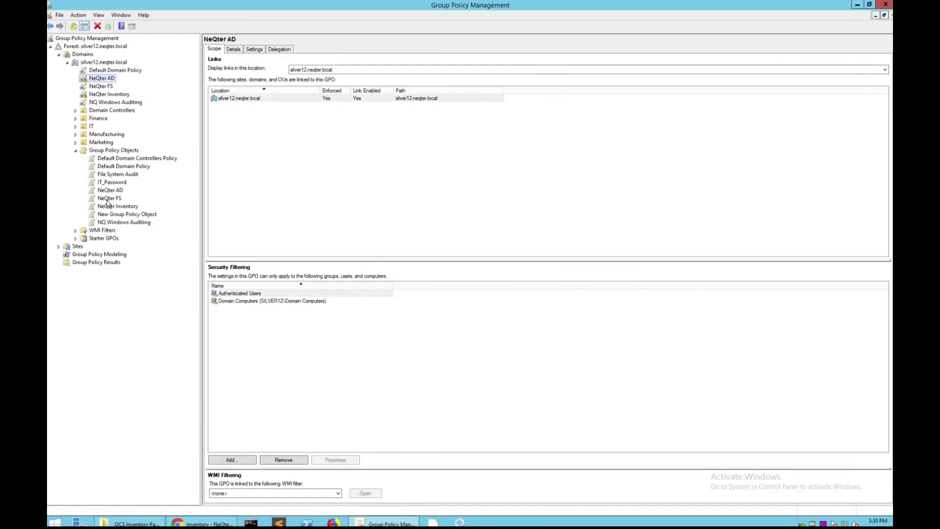
Import the backed-up GPO settings from the NeQter_FS folder into NeQter FS.
{"action": "right_click", "coordinate": [106, 203]}
{"action": "left_click", "coordinate": [139, 247]}
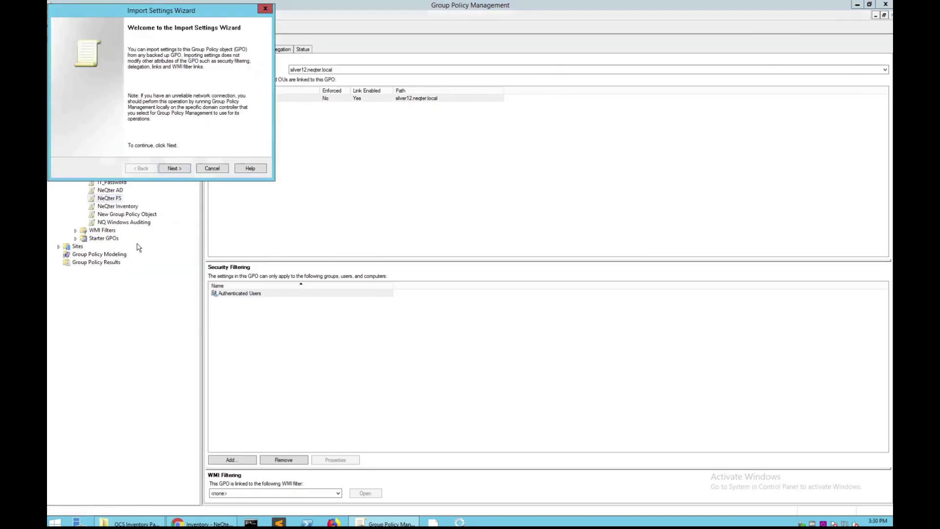
{"action": "left_click", "coordinate": [187, 169]}
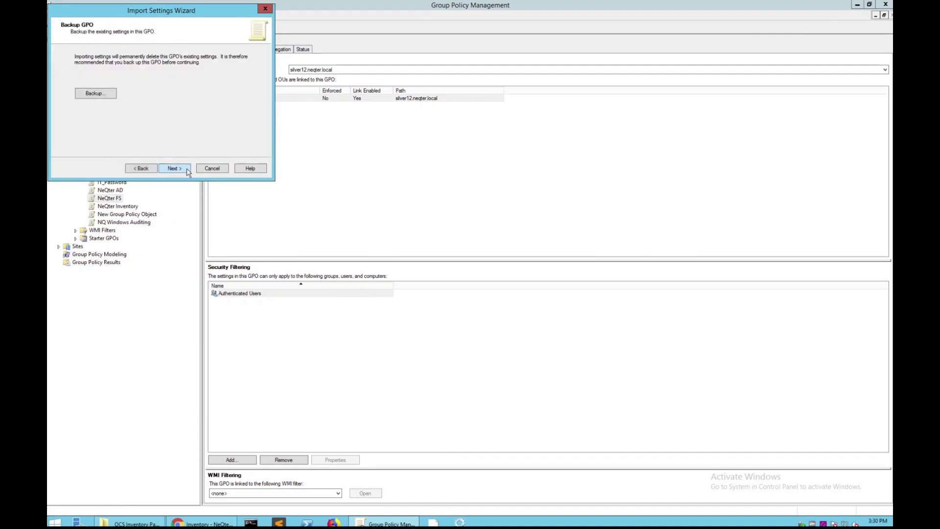
{"action": "left_click", "coordinate": [174, 169]}
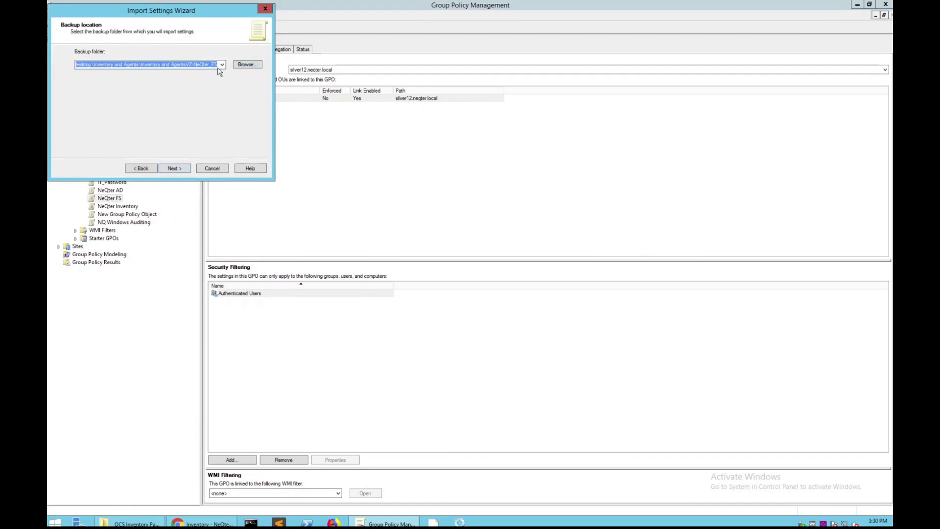
{"action": "left_click", "coordinate": [246, 65]}
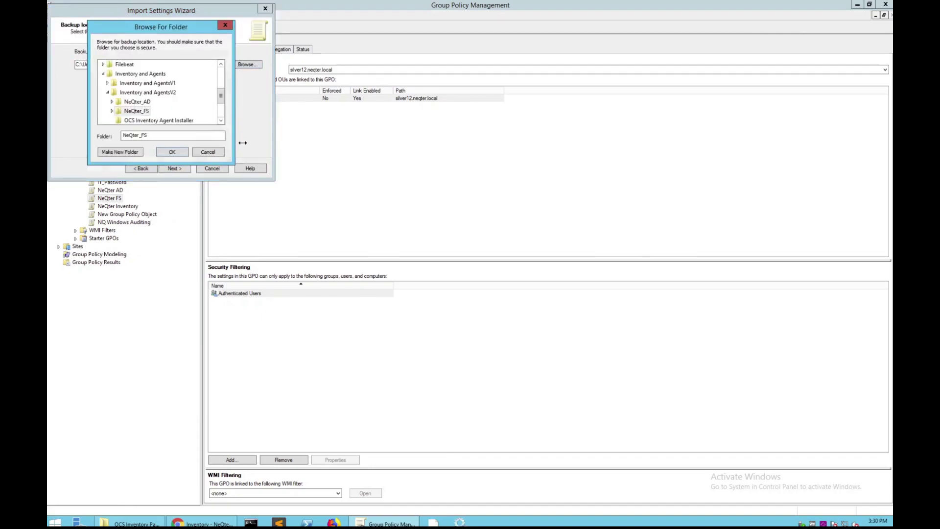
{"action": "left_click", "coordinate": [171, 152]}
{"action": "left_click", "coordinate": [181, 169]}
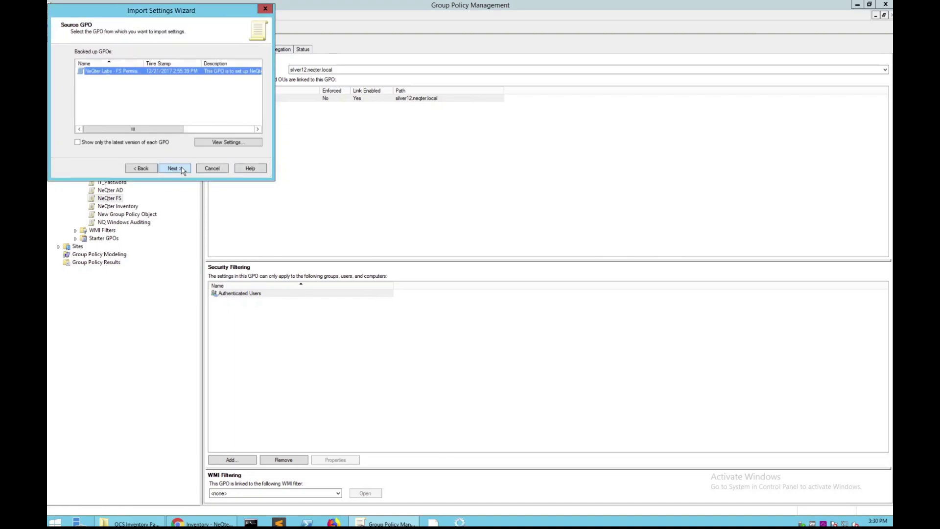
{"action": "left_click", "coordinate": [181, 169]}
{"action": "left_click", "coordinate": [182, 169]}
{"action": "left_click", "coordinate": [183, 170]}
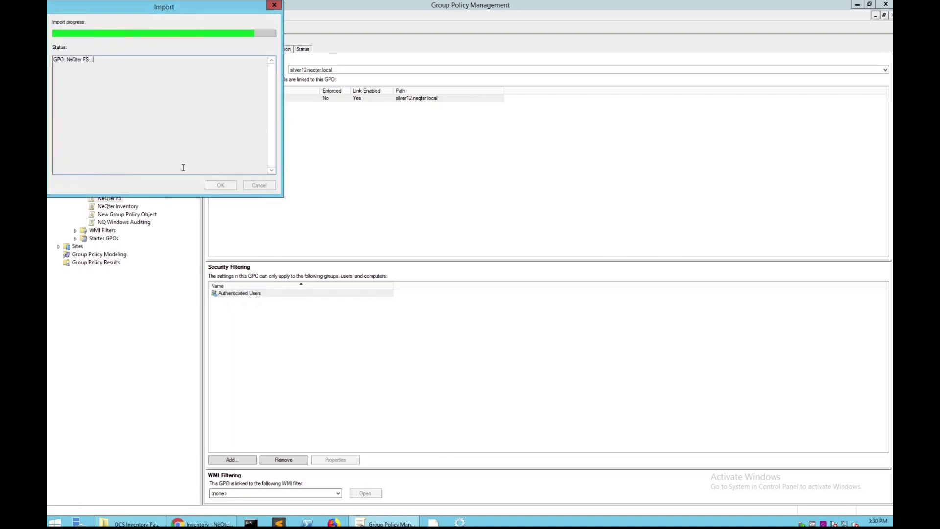
{"action": "left_click", "coordinate": [220, 186]}
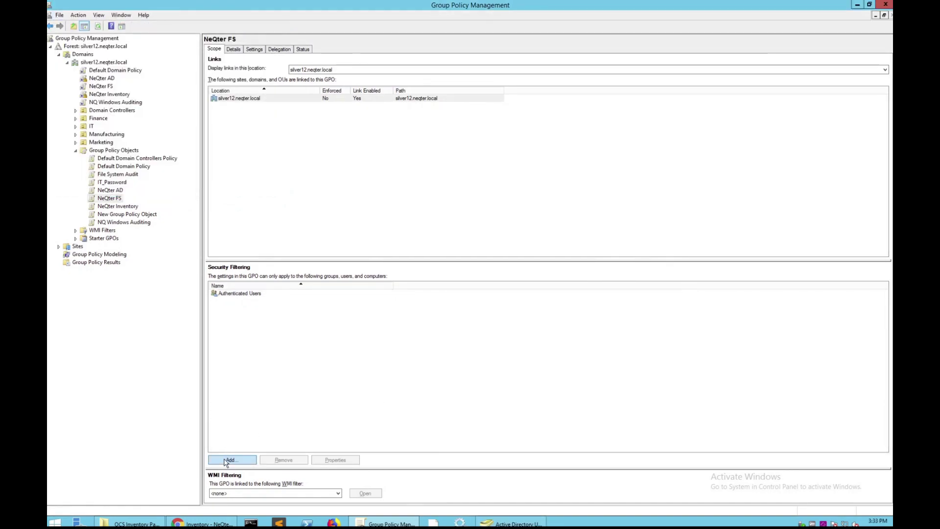
Add the SWIN12FS1 computer to the NeQter FS GPO's security filtering.
{"action": "left_click", "coordinate": [227, 460]}
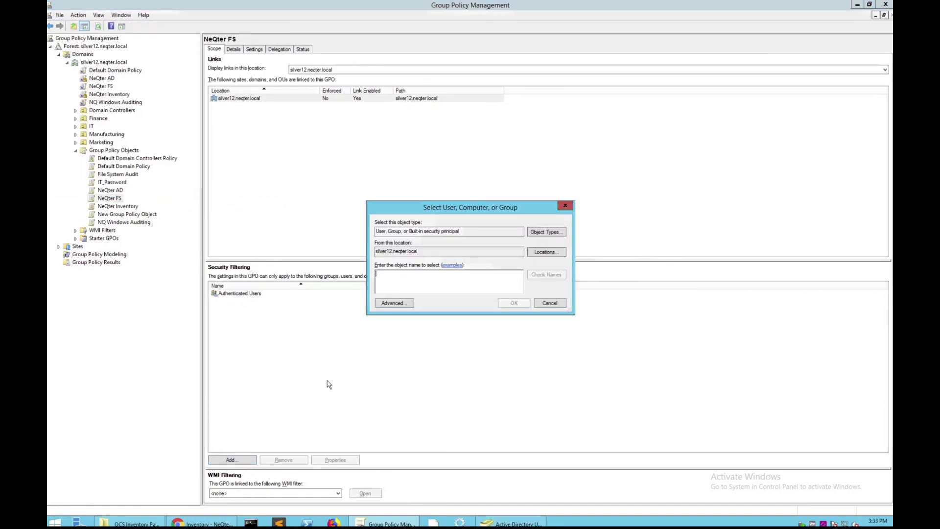
{"action": "left_click", "coordinate": [541, 233]}
{"action": "left_click", "coordinate": [371, 245]}
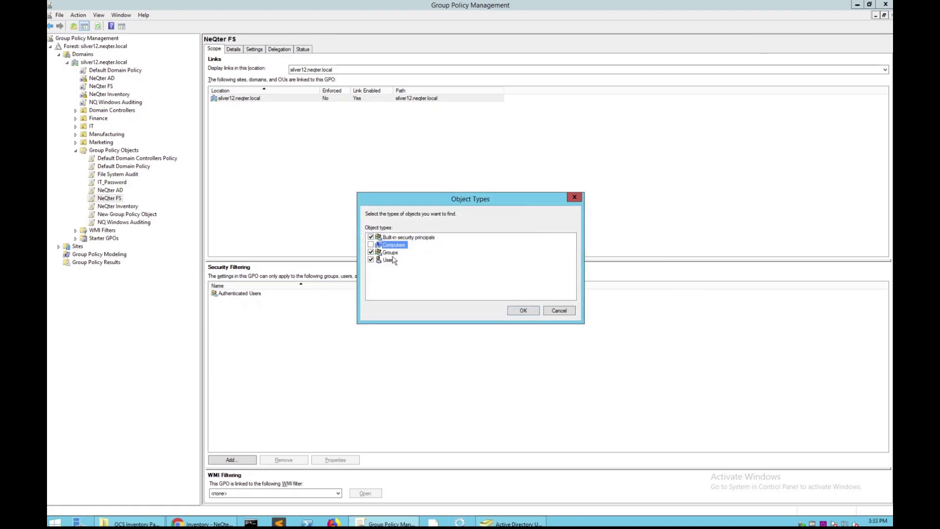
{"action": "left_click", "coordinate": [525, 310]}
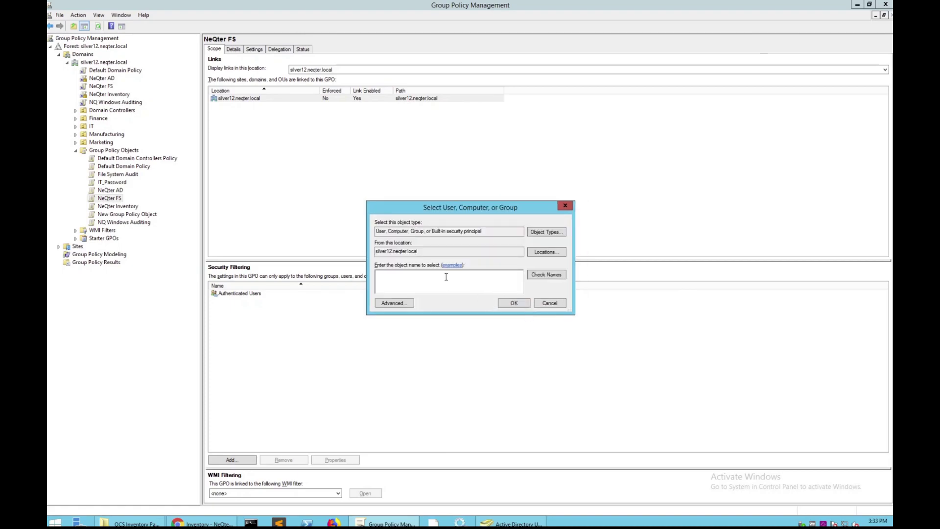
{"action": "type", "text": "SWIN12FS1"}
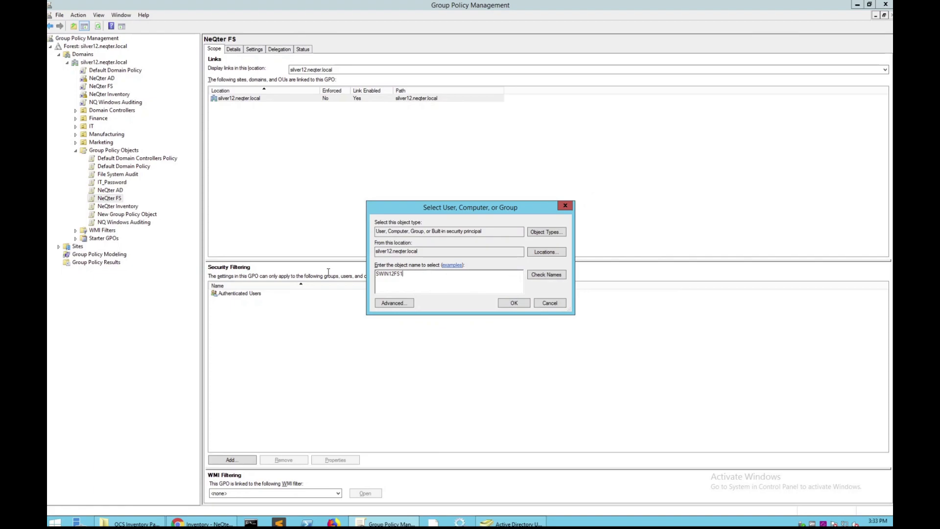
{"action": "left_click", "coordinate": [550, 277]}
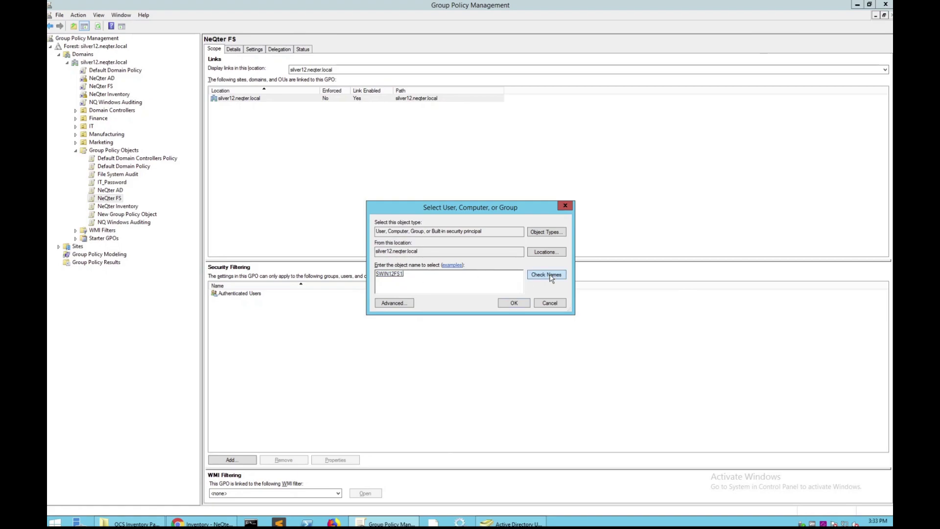
{"action": "left_click", "coordinate": [514, 303]}
{"action": "left_click", "coordinate": [310, 325]}
Set the NeQter FS domain link to Enforced.
{"action": "key", "text": "alt"}
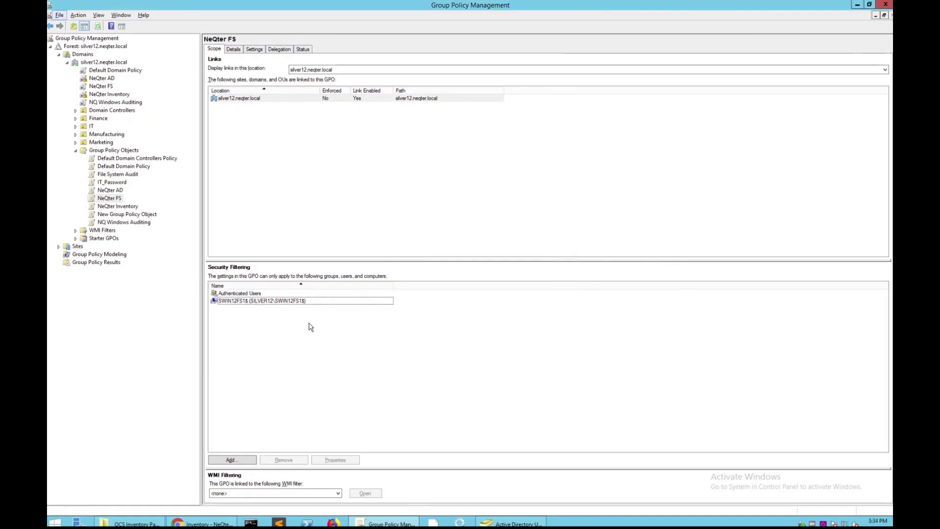
{"action": "right_click", "coordinate": [110, 86]}
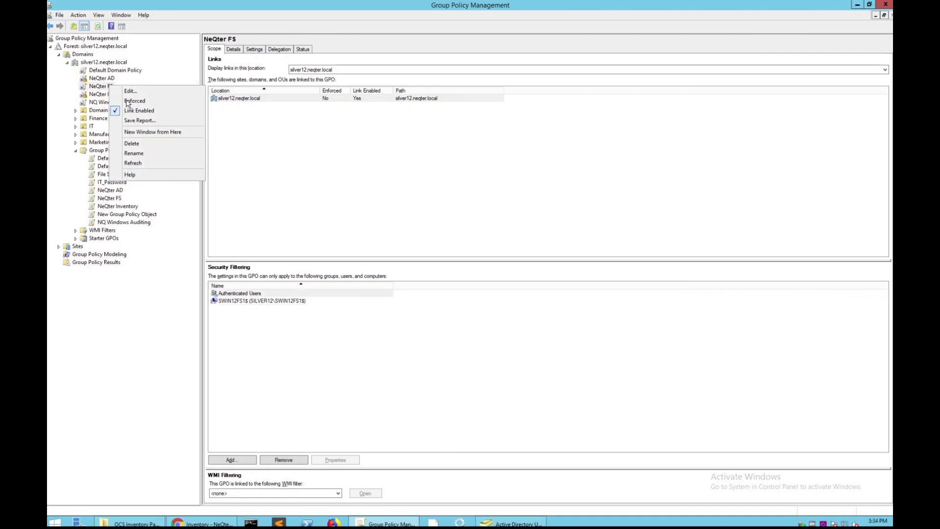
{"action": "left_click", "coordinate": [131, 105]}
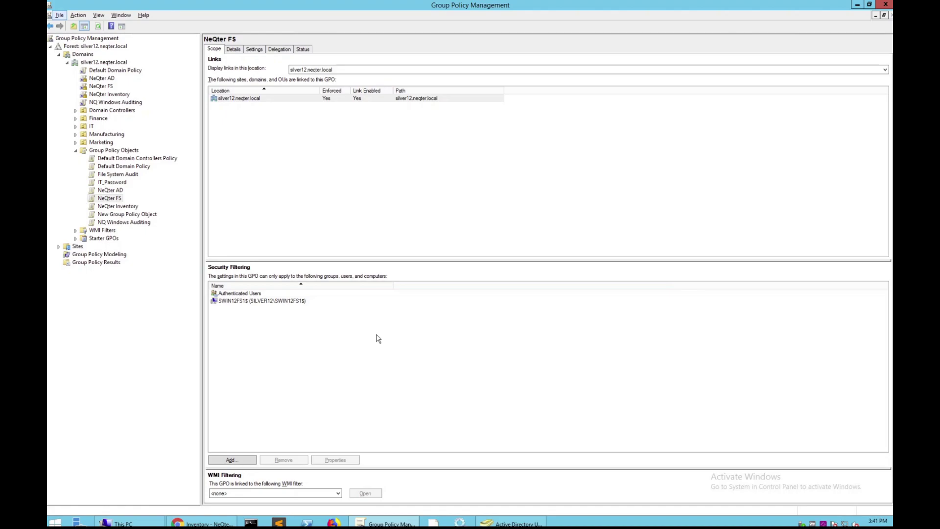
Open the L: drive's advanced security Auditing tab in File Explorer and start a new entry.
{"action": "left_click", "coordinate": [54, 523]}
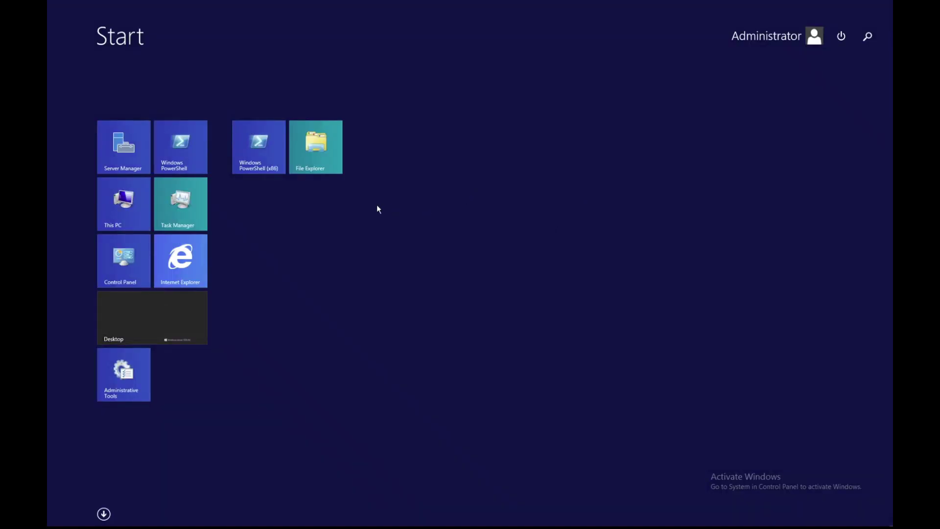
{"action": "left_click", "coordinate": [328, 172]}
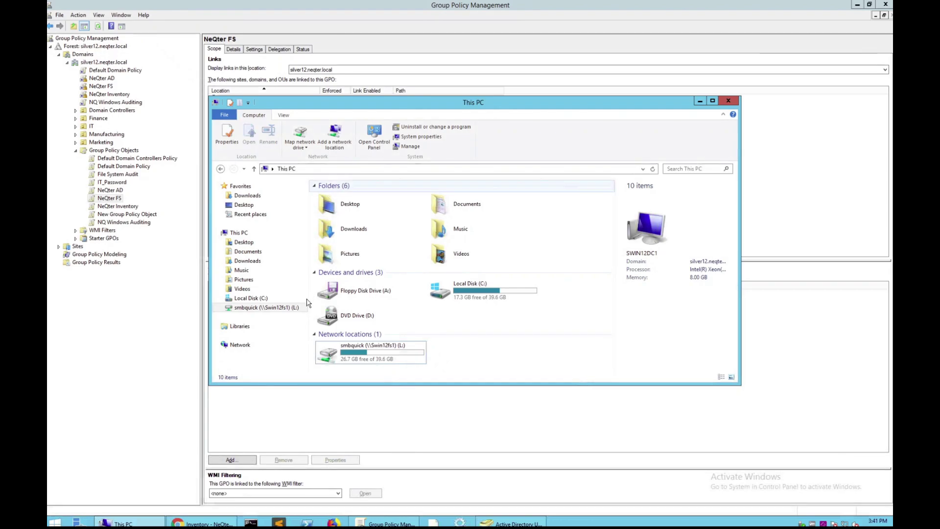
{"action": "right_click", "coordinate": [279, 309]}
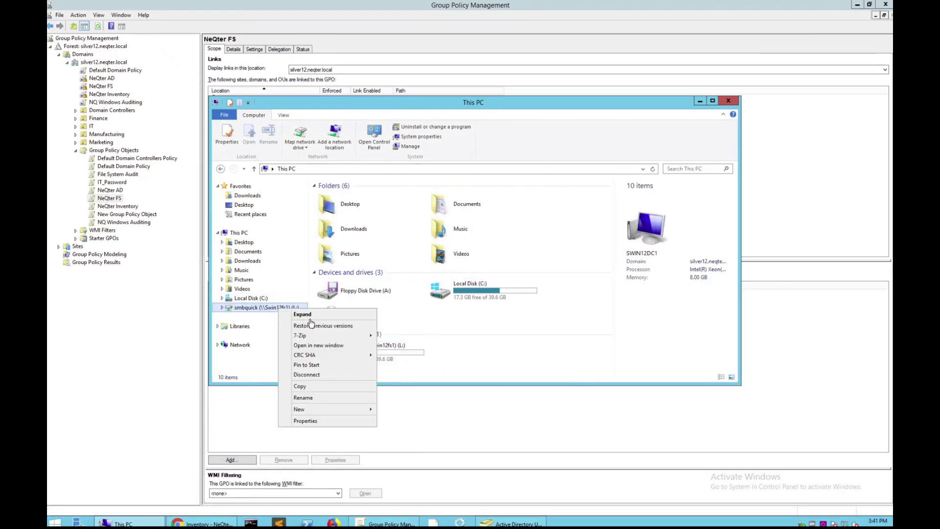
{"action": "left_click", "coordinate": [307, 422]}
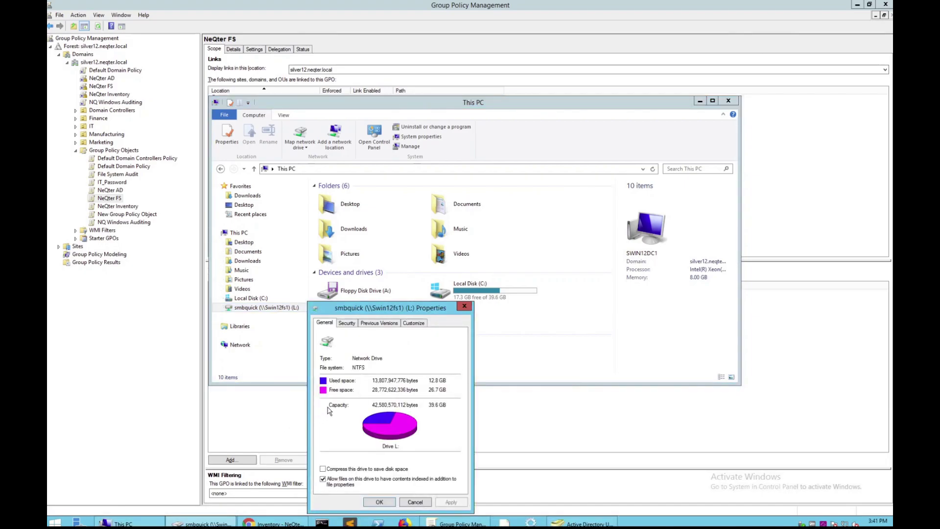
{"action": "left_click", "coordinate": [347, 324]}
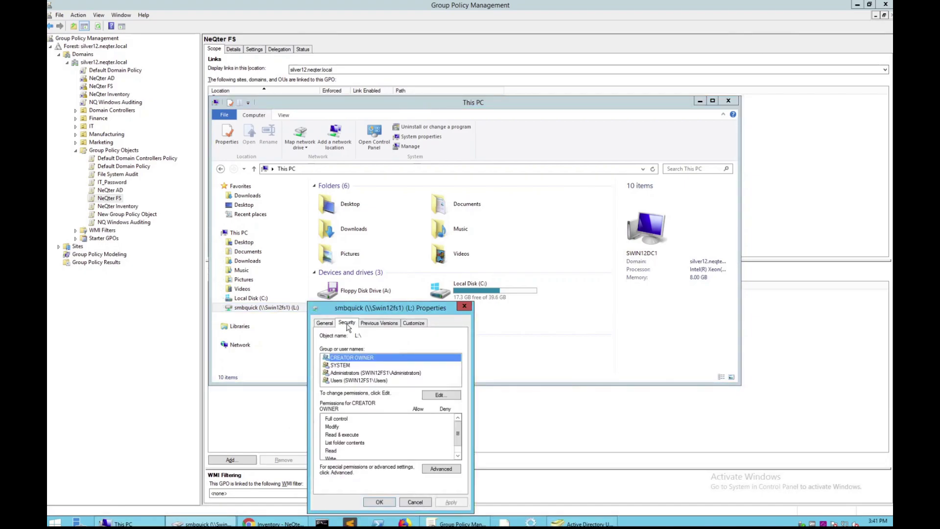
{"action": "left_click", "coordinate": [433, 470]}
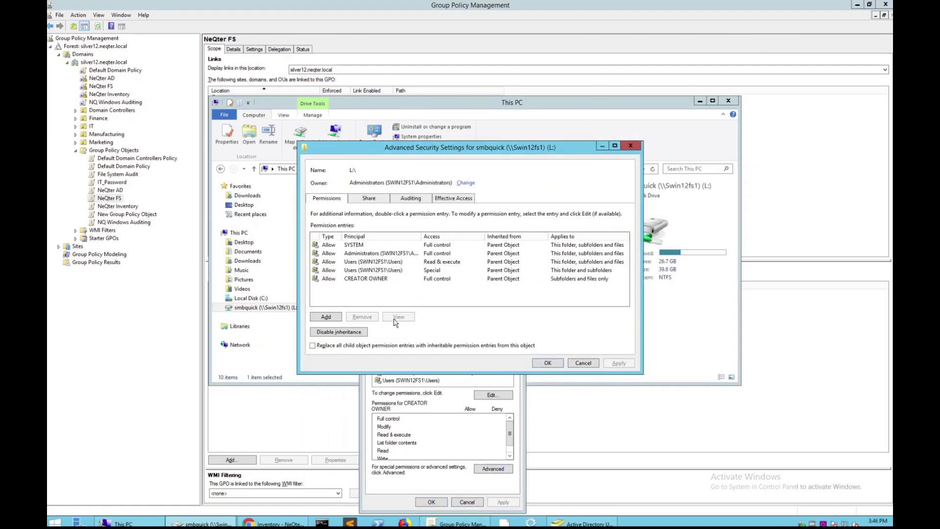
{"action": "left_click", "coordinate": [422, 199]}
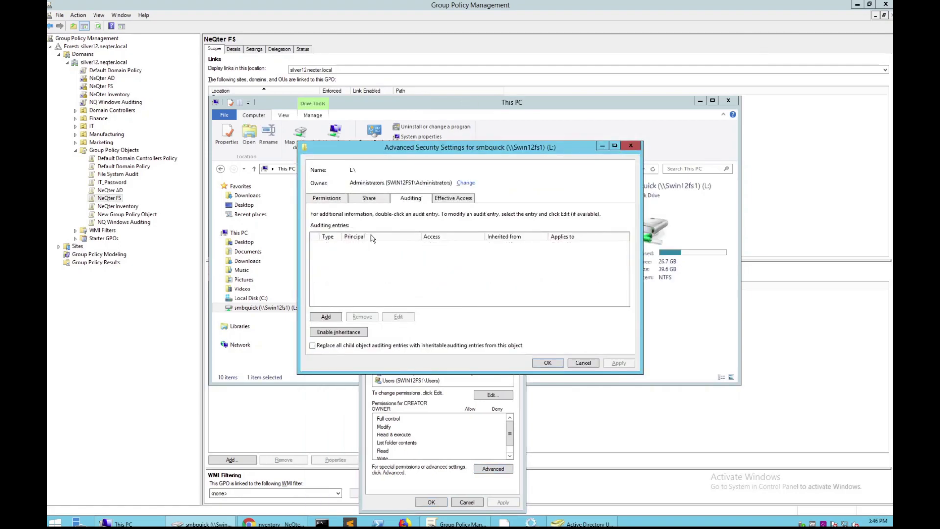
{"action": "left_click", "coordinate": [337, 317]}
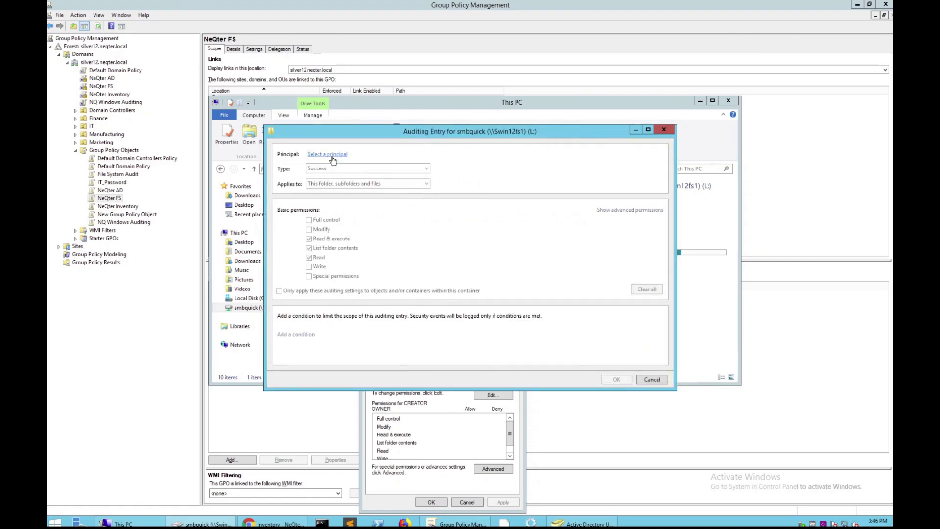
Audit successful access by Everyone, including Delete, on the L: drive and apply it.
{"action": "left_click", "coordinate": [333, 154]}
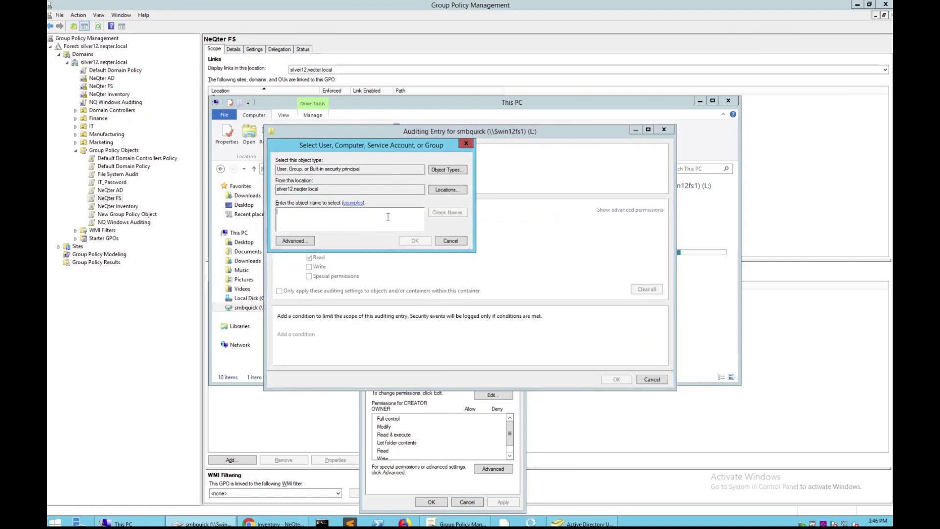
{"action": "type", "text": "Everyone"}
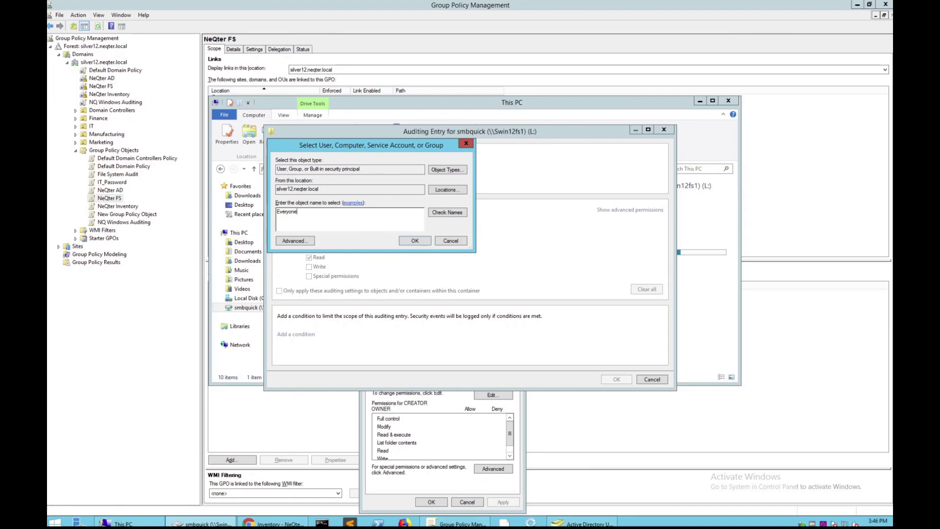
{"action": "left_click", "coordinate": [442, 213]}
{"action": "left_click", "coordinate": [413, 240]}
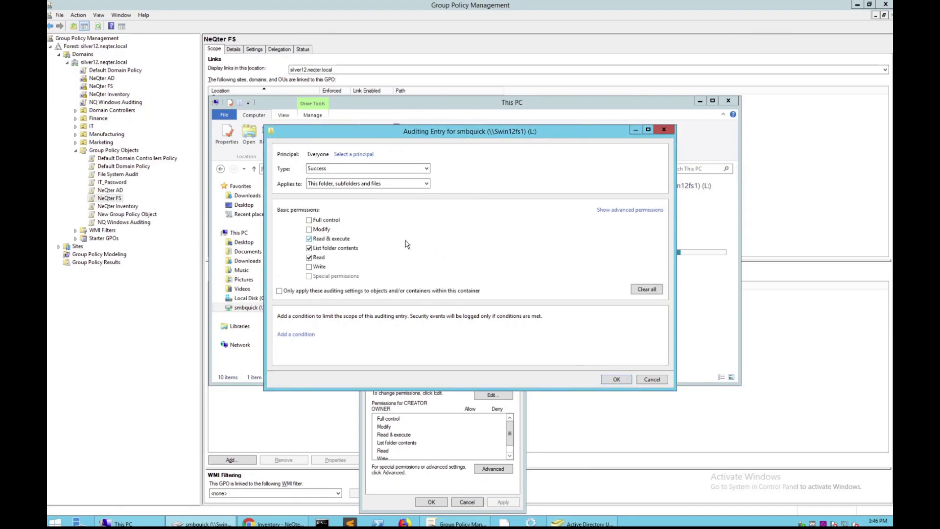
{"action": "left_click", "coordinate": [622, 210]}
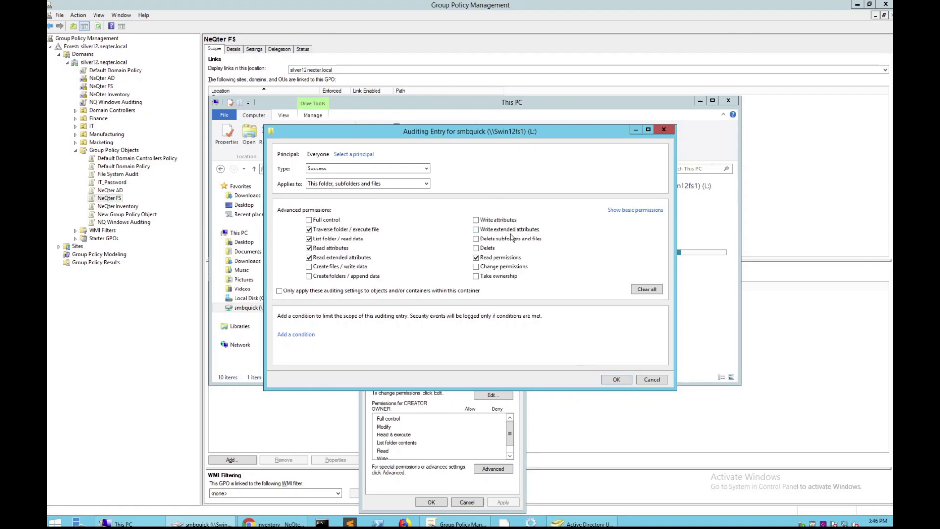
{"action": "left_click", "coordinate": [490, 249]}
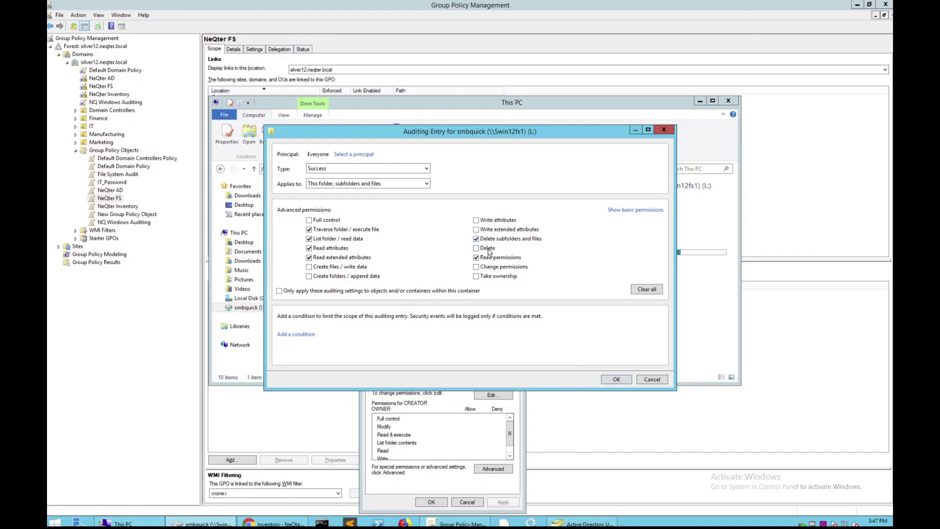
{"action": "left_click", "coordinate": [617, 380]}
{"action": "left_click", "coordinate": [619, 363]}
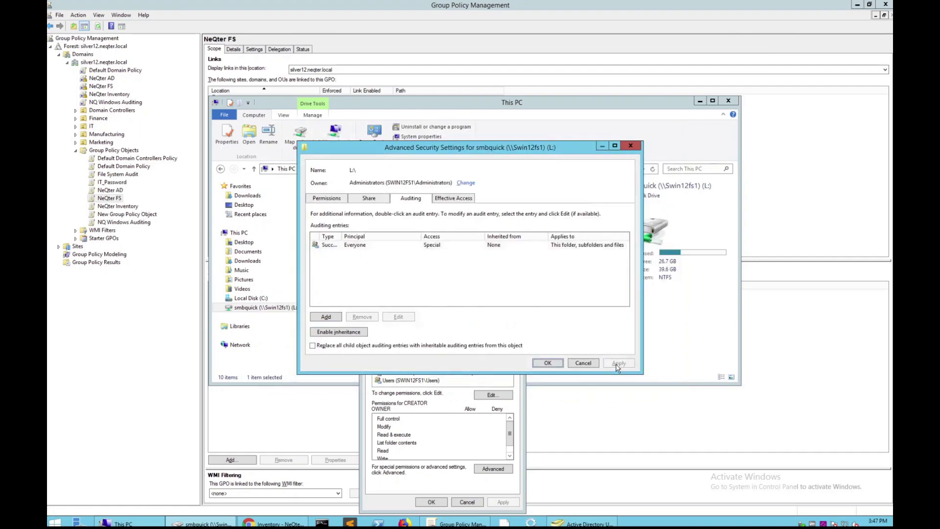
{"action": "left_click", "coordinate": [547, 364]}
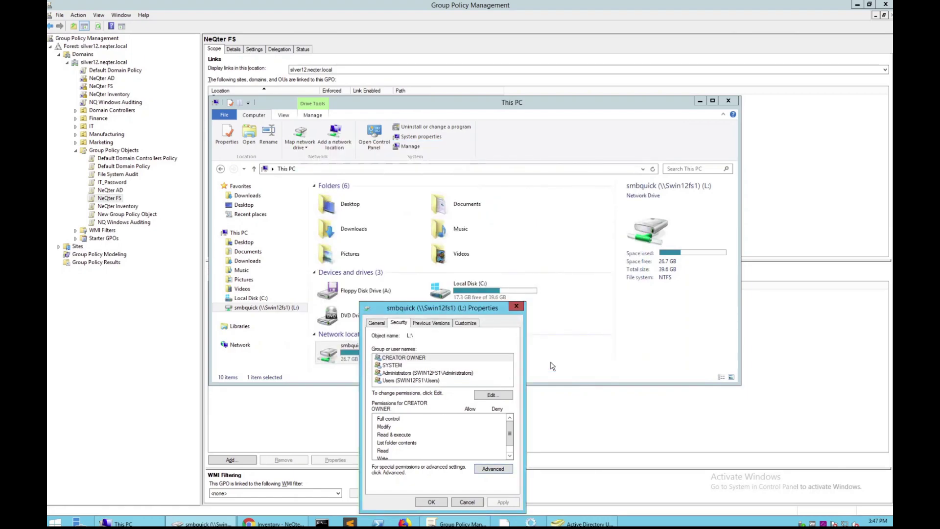
Close the drive properties, This PC, Group Policy Management and Active Directory windows.
{"action": "left_click", "coordinate": [431, 501]}
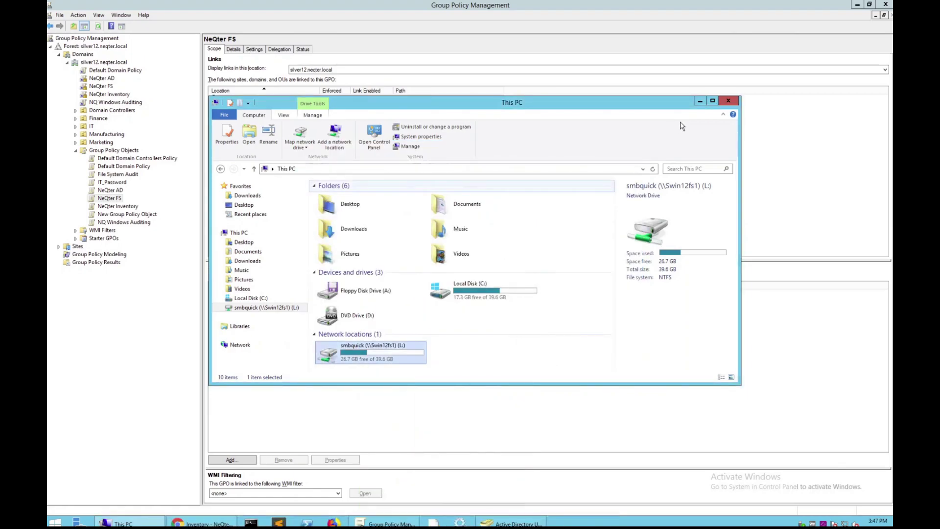
{"action": "left_click", "coordinate": [724, 102]}
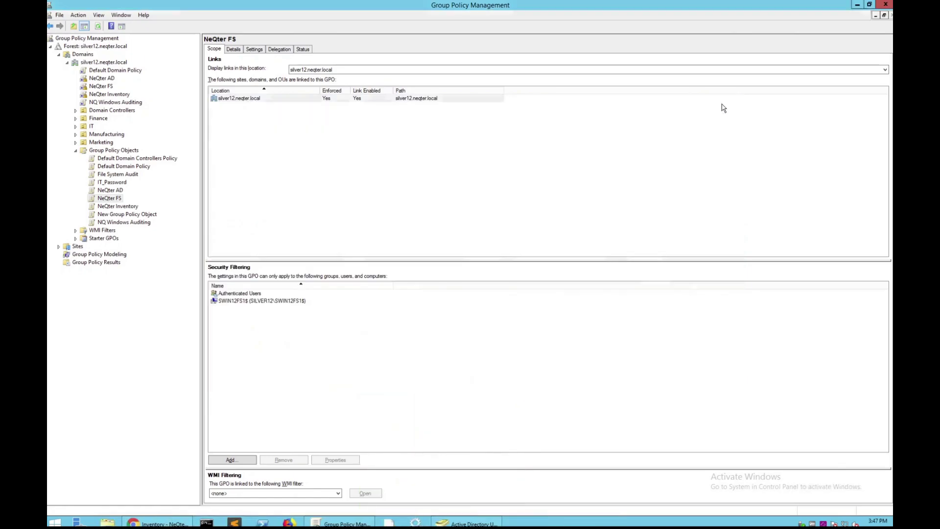
{"action": "left_click", "coordinate": [885, 4]}
{"action": "left_click", "coordinate": [442, 125]}
{"action": "left_click", "coordinate": [552, 51]}
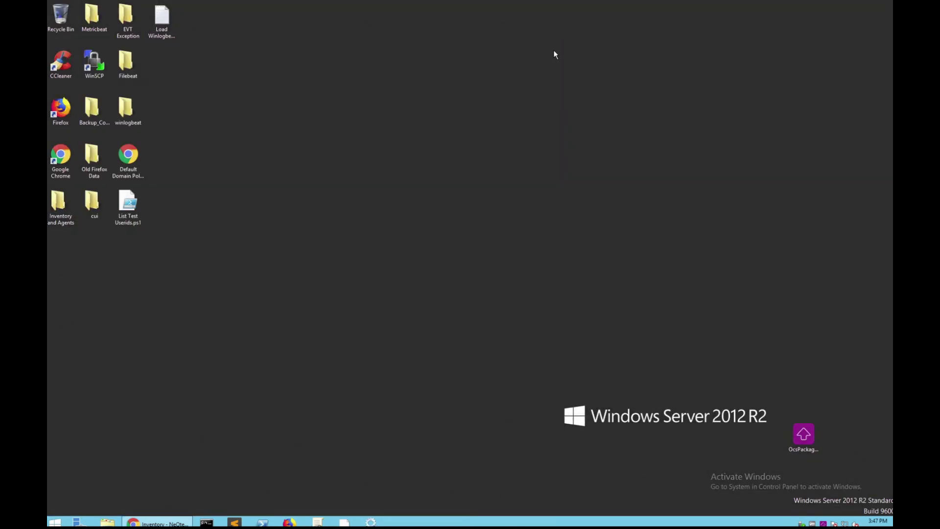
Run gpupdate /force in an administrator Command Prompt.
{"action": "left_click", "coordinate": [206, 522]}
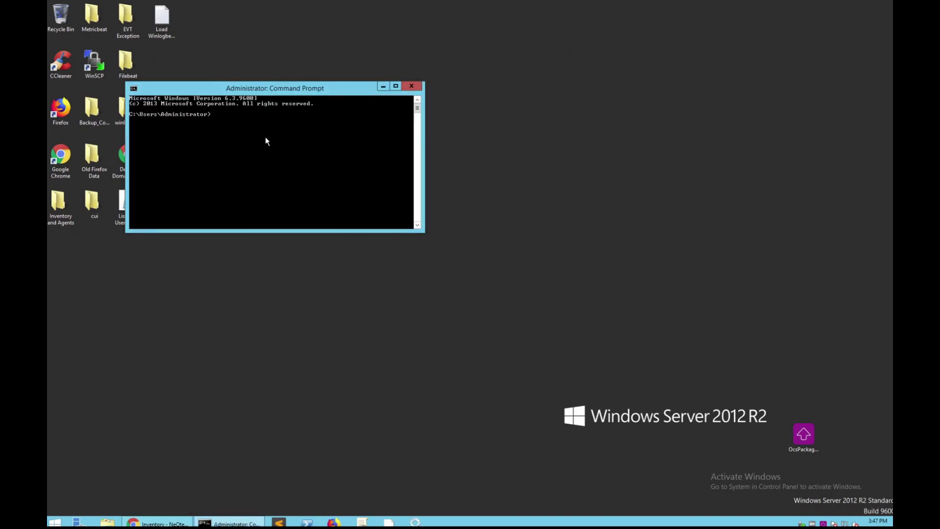
{"action": "type", "text": "gpud"}
{"action": "type", "text": "update /force"}
{"action": "key", "text": "Return"}
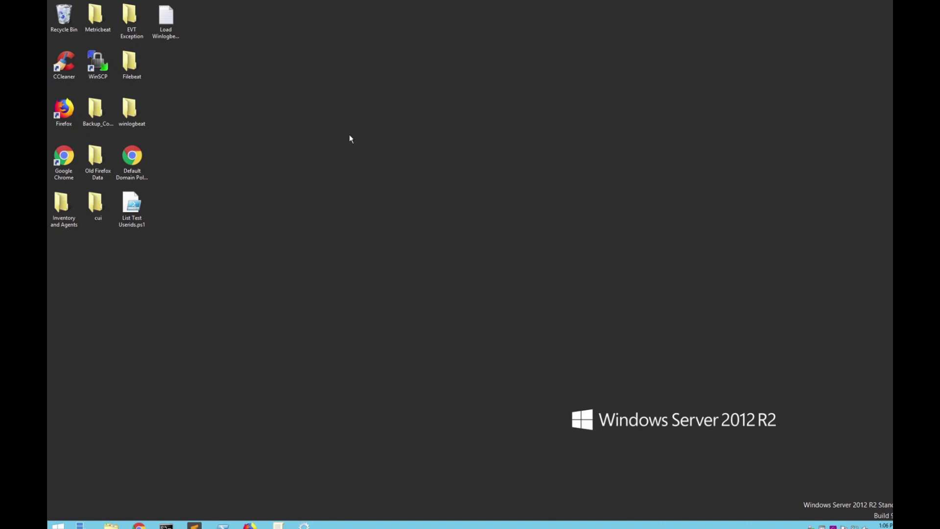
Run NeQter Labs Agent Manager Setup from Inventory and Agents\Inventory and AgentsV2 as administrator.
{"action": "double_click", "coordinate": [72, 221]}
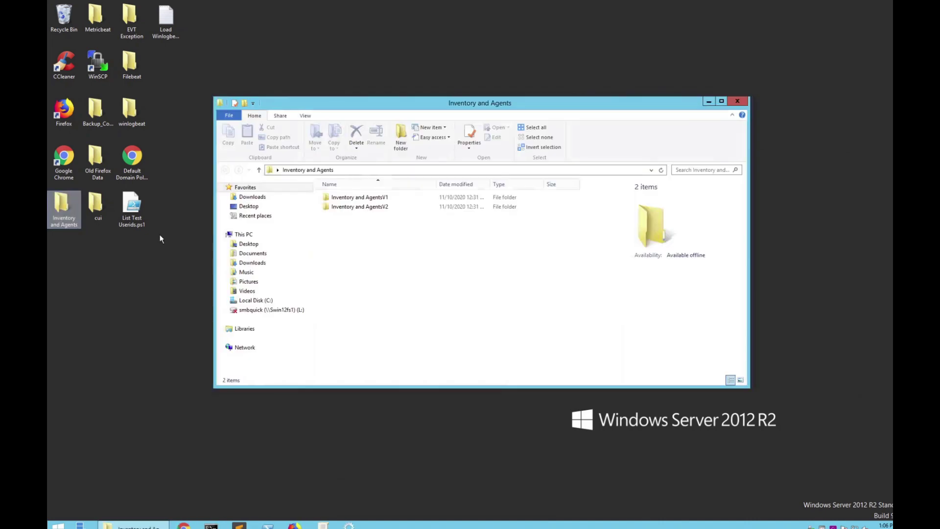
{"action": "double_click", "coordinate": [360, 208]}
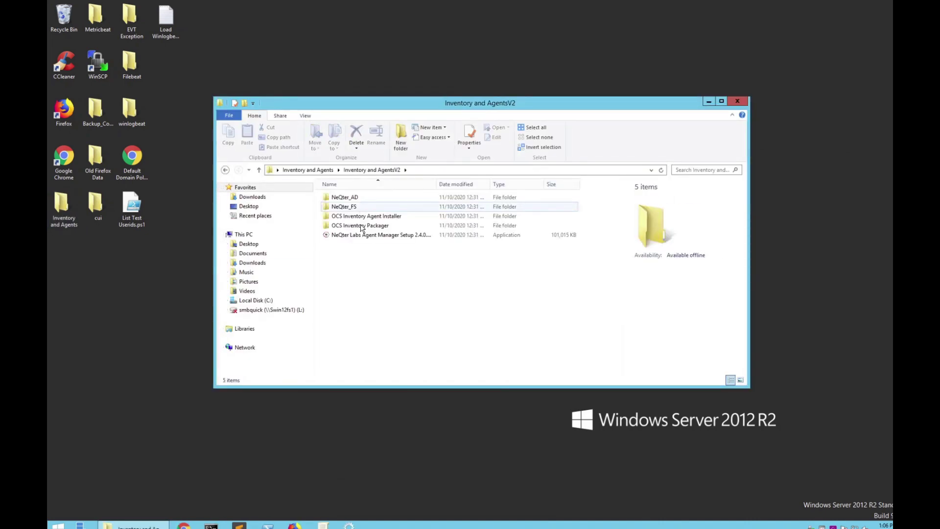
{"action": "left_click", "coordinate": [361, 236]}
{"action": "right_click", "coordinate": [361, 237]}
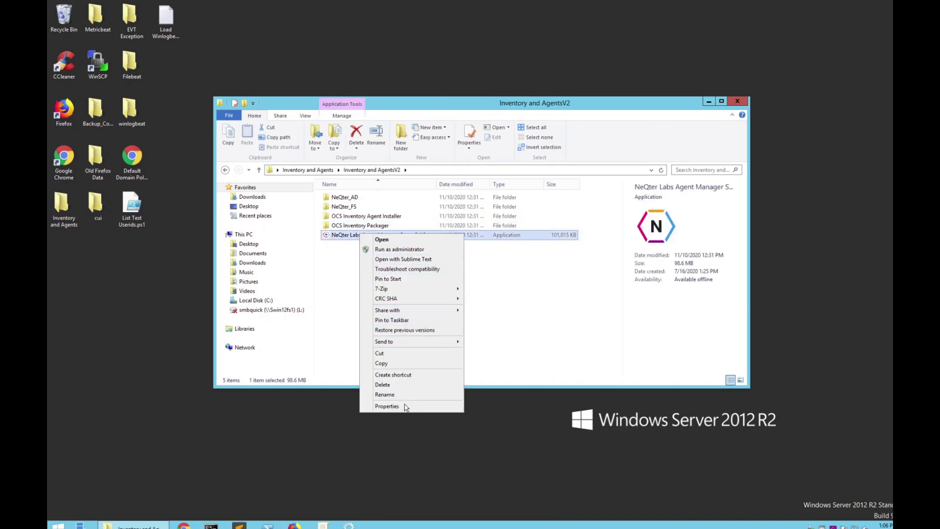
{"action": "left_click", "coordinate": [391, 250]}
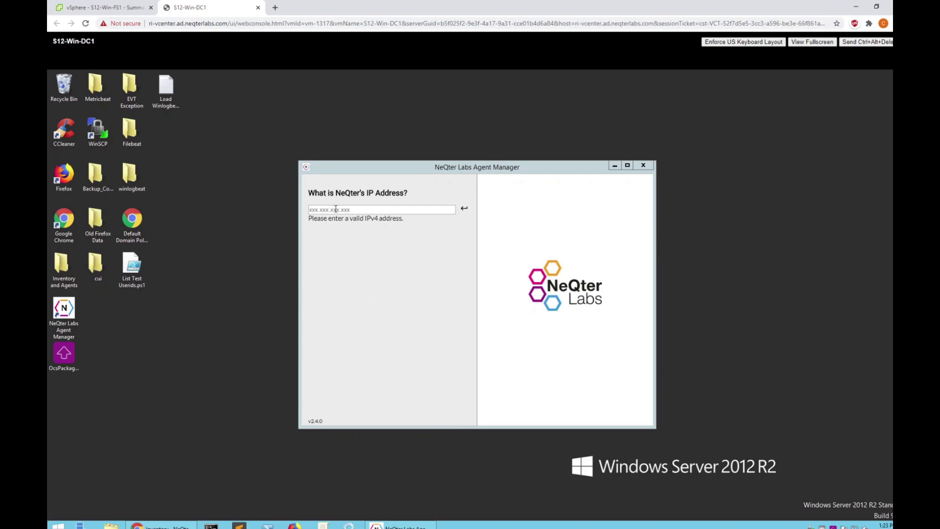
Point the agent at NeQter 172.16.5.228, then install the Metrics and Windows Event Logs services.
{"action": "left_click", "coordinate": [336, 209]}
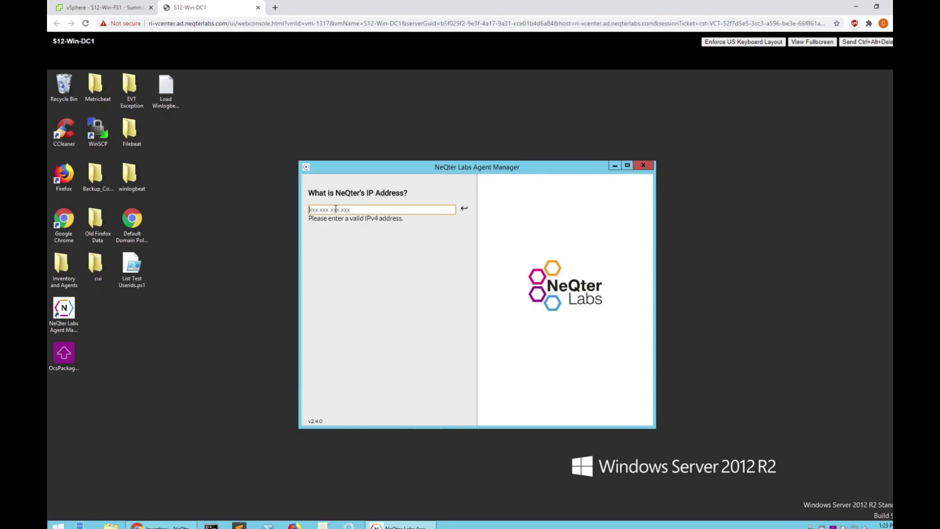
{"action": "type", "text": "172.16.5.228"}
{"action": "left_click", "coordinate": [465, 209]}
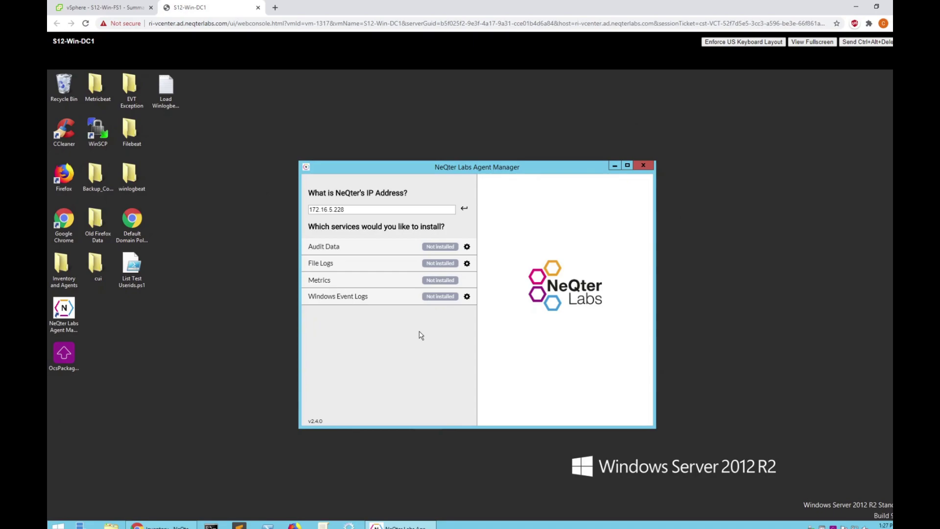
{"action": "left_click", "coordinate": [441, 281]}
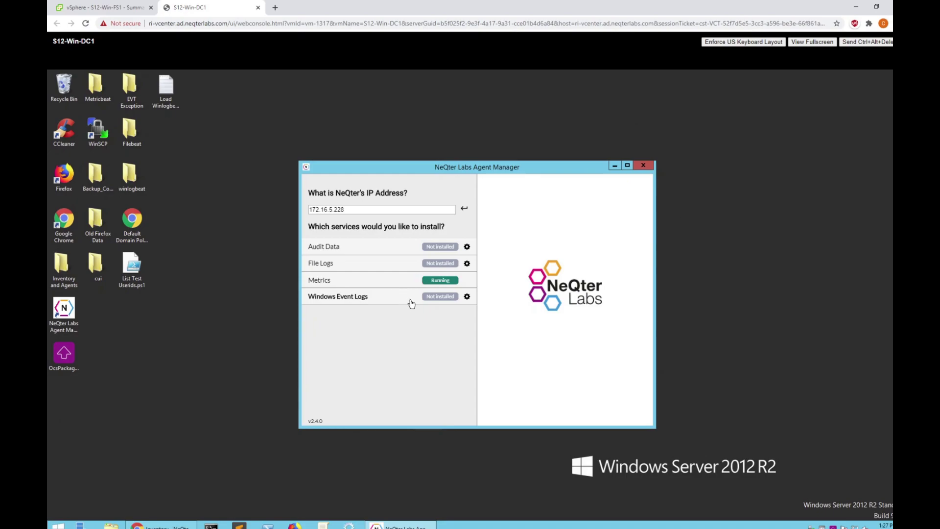
{"action": "left_click", "coordinate": [429, 300]}
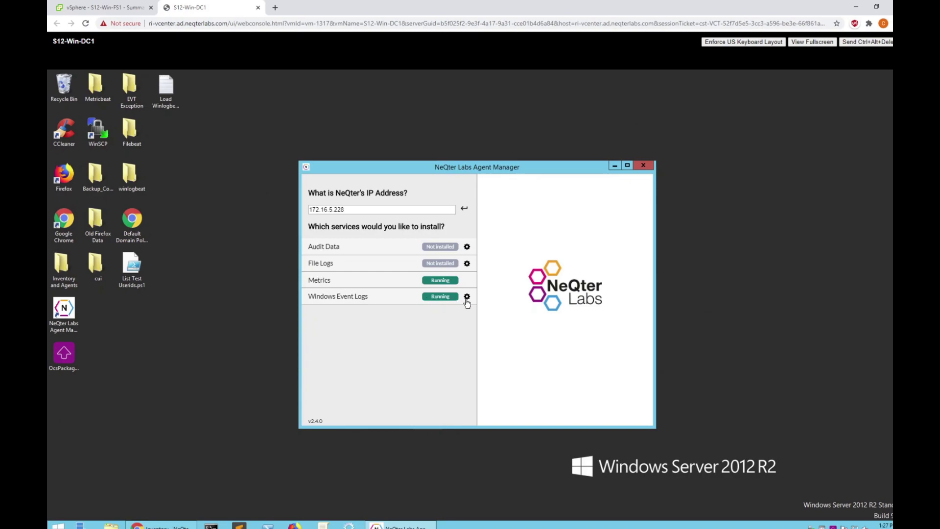
Switch Windows Event Logs from the PC event set to Active Directory and File Server.
{"action": "left_click", "coordinate": [467, 297]}
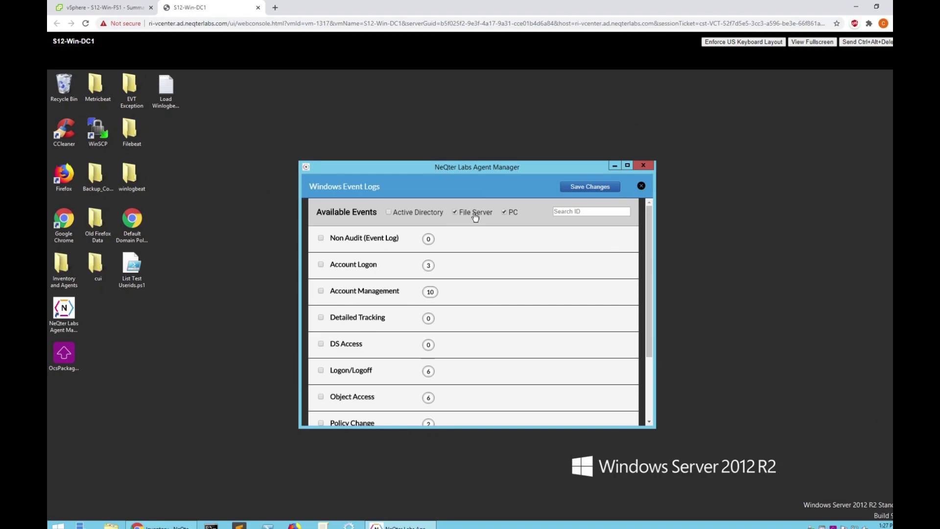
{"action": "left_click", "coordinate": [507, 214]}
{"action": "left_click", "coordinate": [434, 216]}
{"action": "left_click", "coordinate": [423, 214]}
{"action": "scroll", "coordinate": [459, 274], "scroll_direction": "down", "scroll_amount": 2}
{"action": "scroll", "coordinate": [431, 361], "scroll_direction": "up", "scroll_amount": 2}
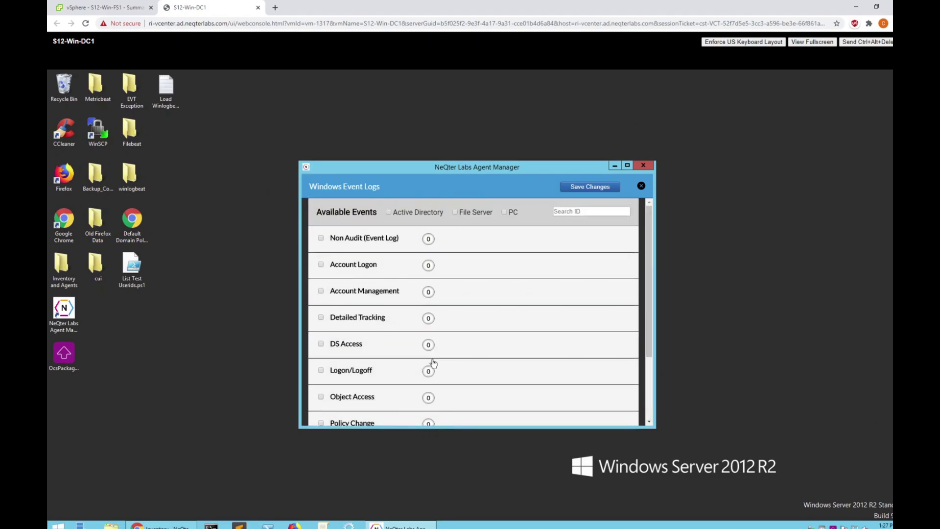
{"action": "left_click", "coordinate": [418, 214]}
{"action": "left_click", "coordinate": [468, 214]}
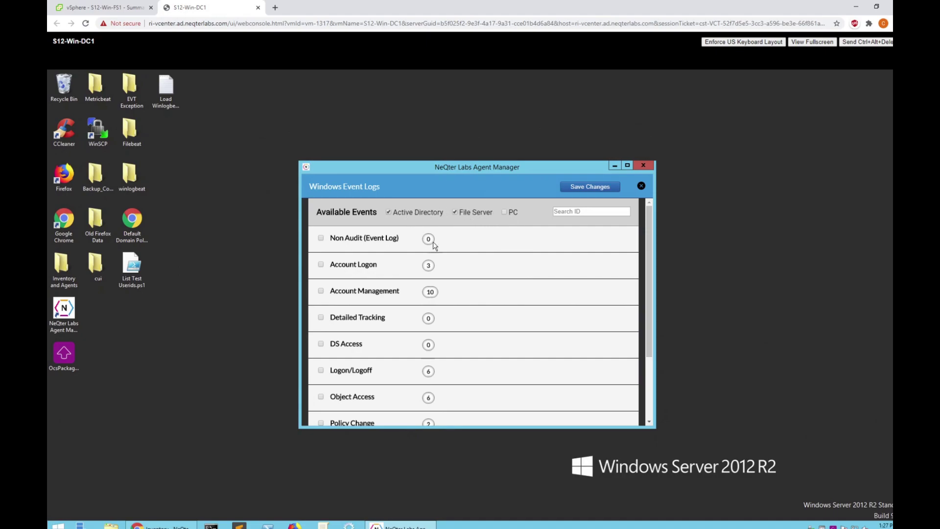
{"action": "scroll", "coordinate": [454, 266], "scroll_direction": "down", "scroll_amount": 2}
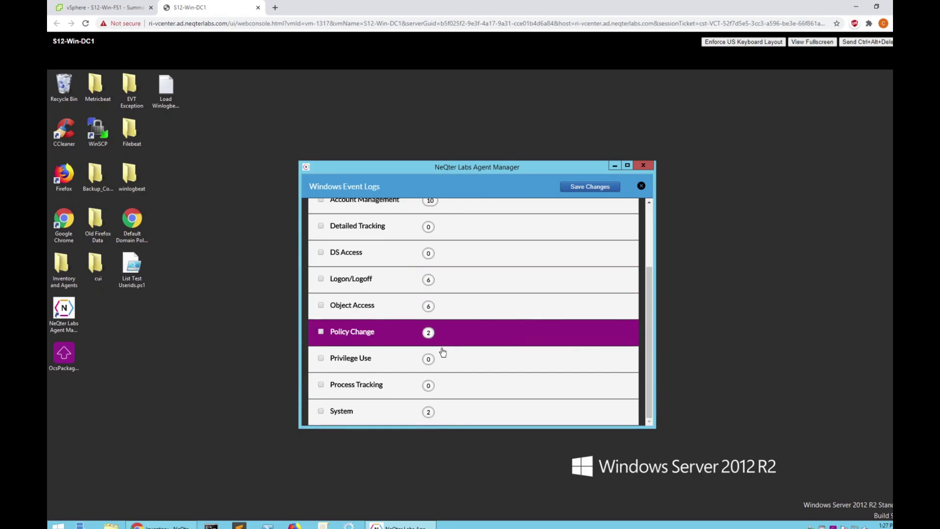
{"action": "scroll", "coordinate": [421, 342], "scroll_direction": "up", "scroll_amount": 2}
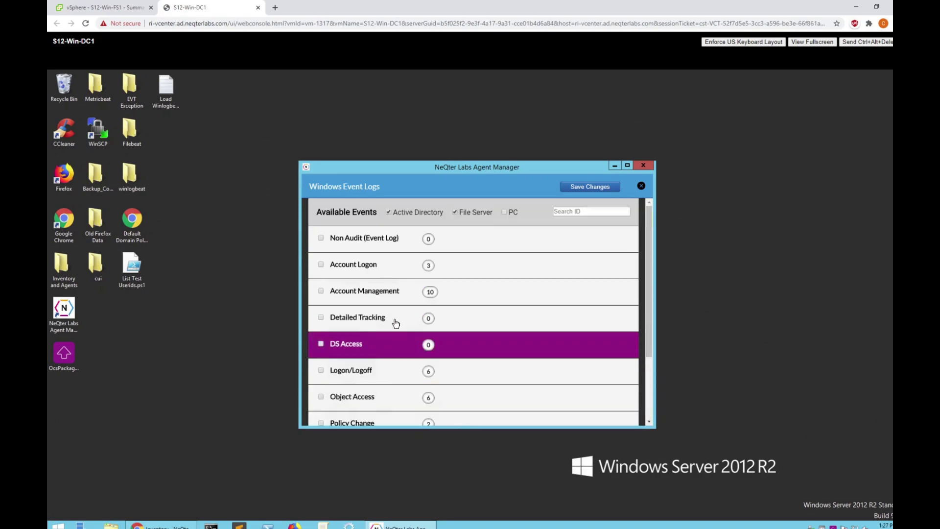
{"action": "left_click", "coordinate": [357, 298]}
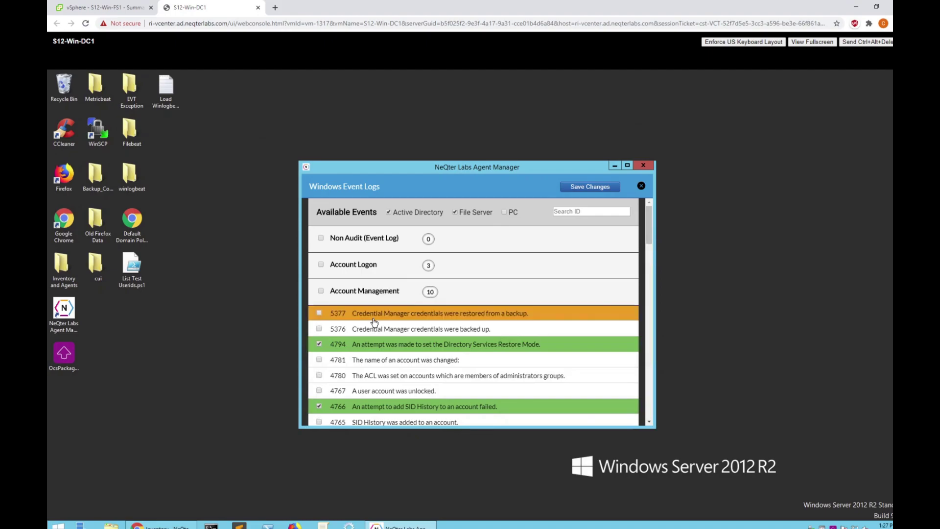
{"action": "scroll", "coordinate": [374, 323], "scroll_direction": "down", "scroll_amount": 3}
{"action": "scroll", "coordinate": [375, 323], "scroll_direction": "down", "scroll_amount": 2}
{"action": "scroll", "coordinate": [365, 333], "scroll_direction": "up", "scroll_amount": 5}
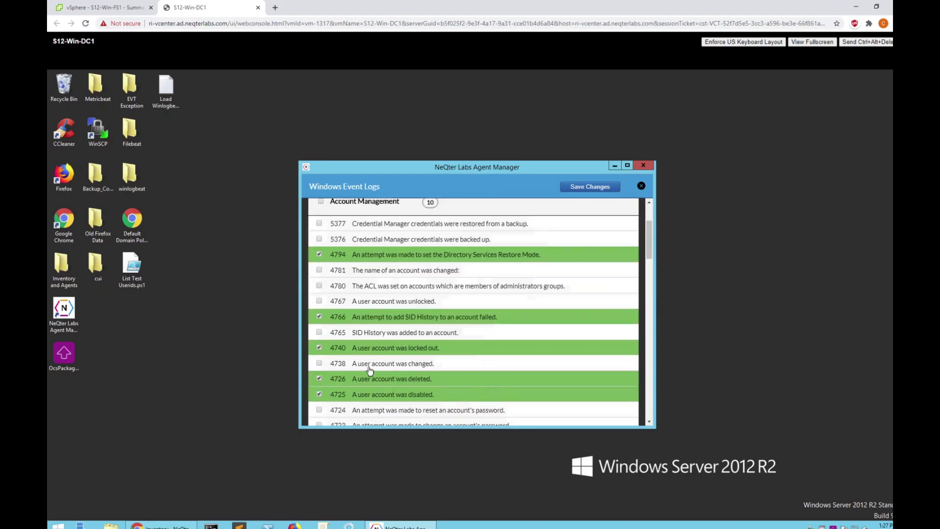
{"action": "scroll", "coordinate": [362, 336], "scroll_direction": "up", "scroll_amount": 2}
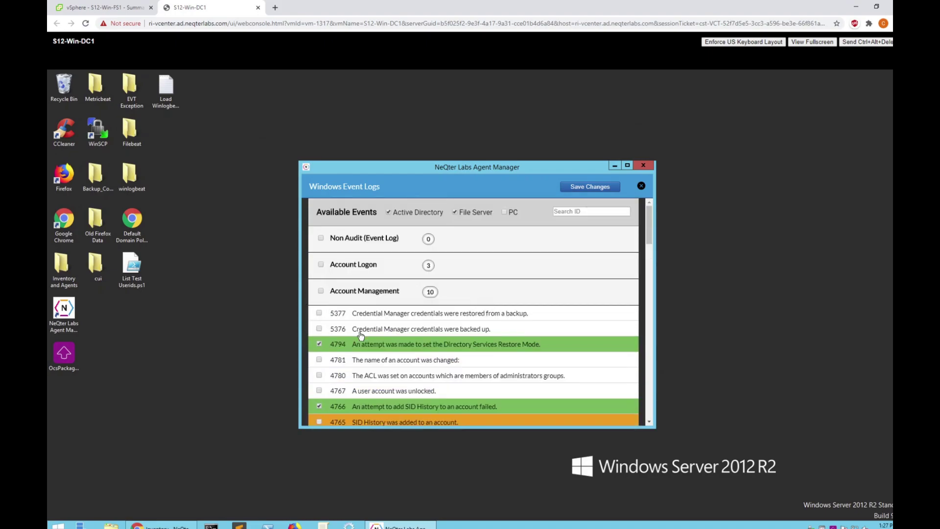
{"action": "left_click", "coordinate": [365, 298]}
Save the event set selection and restart the Windows Event Logs service.
{"action": "left_click", "coordinate": [575, 189]}
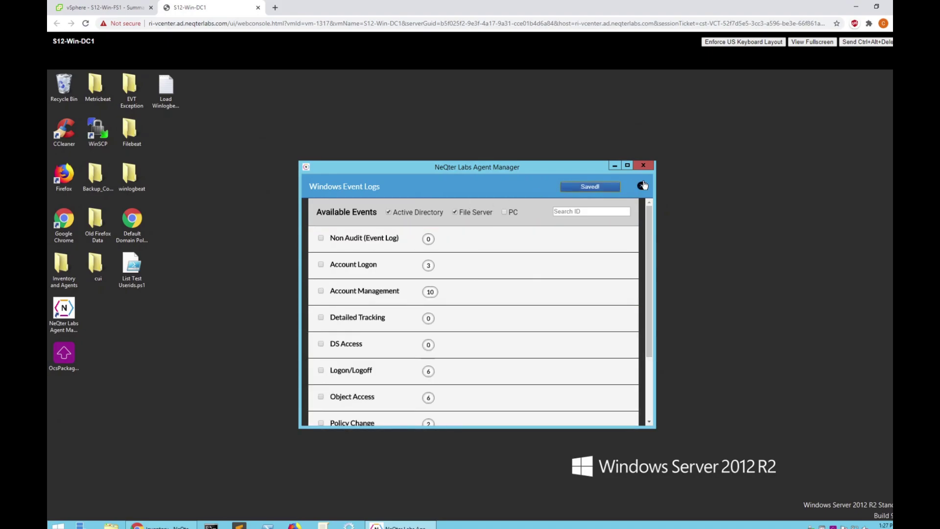
{"action": "left_click", "coordinate": [641, 187]}
{"action": "left_click", "coordinate": [441, 302]}
{"action": "left_click", "coordinate": [441, 296]}
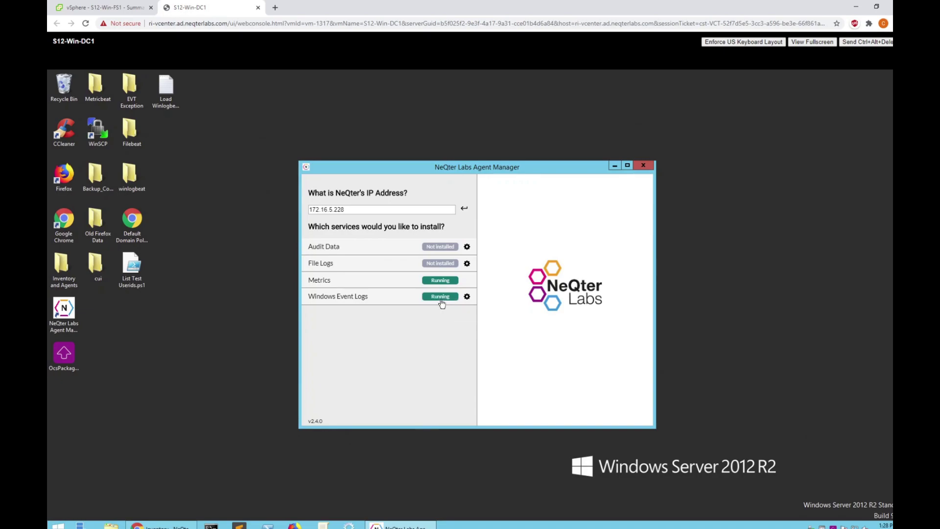
Install the Audit Data service and save the smbquick L:\ drive as an additional monitored path.
{"action": "left_click", "coordinate": [436, 247]}
{"action": "left_click", "coordinate": [467, 248]}
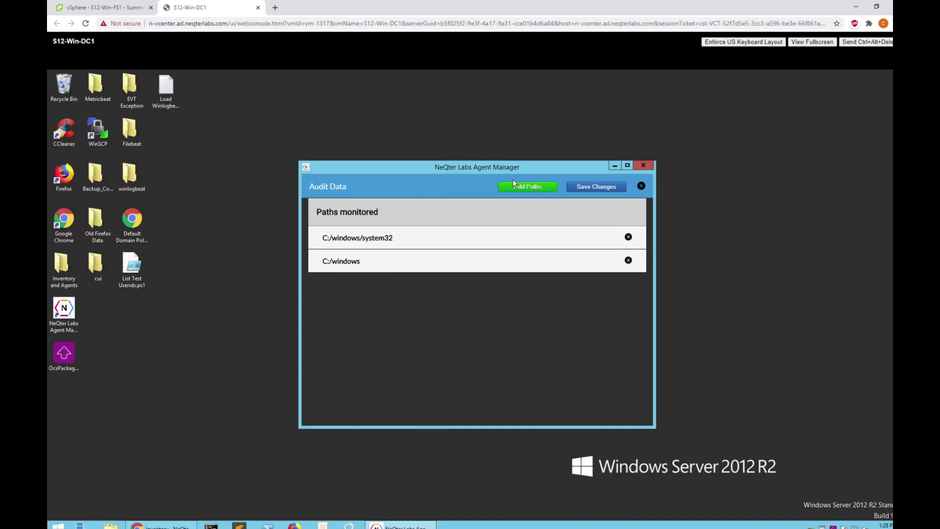
{"action": "left_click", "coordinate": [523, 188]}
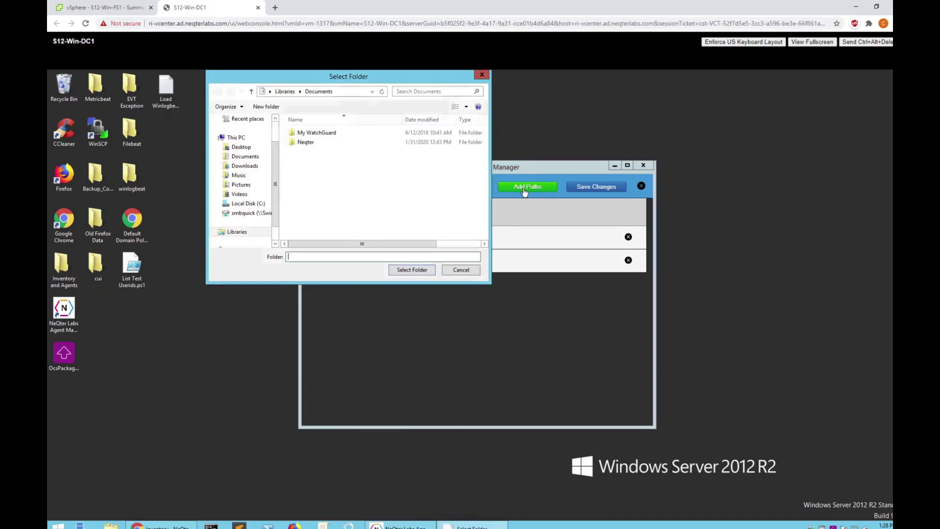
{"action": "left_click", "coordinate": [250, 212]}
{"action": "left_click", "coordinate": [416, 270]}
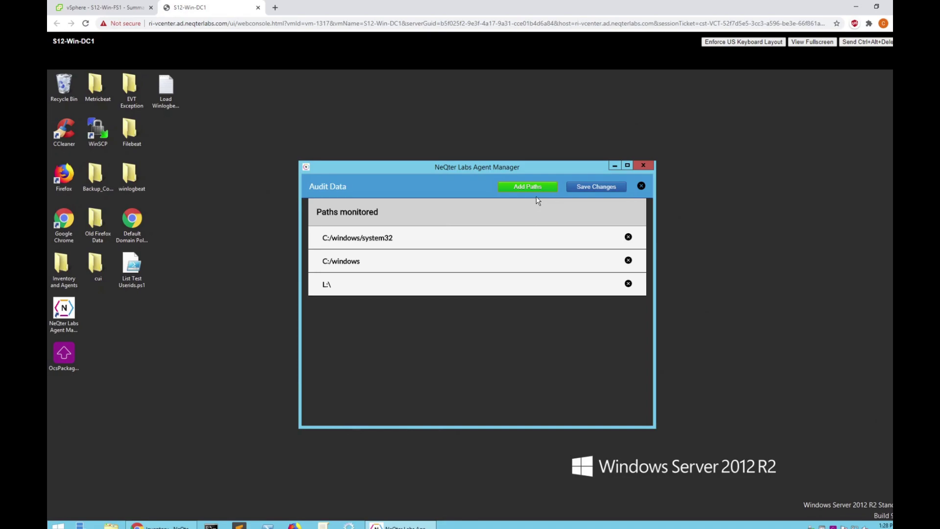
{"action": "left_click", "coordinate": [596, 189]}
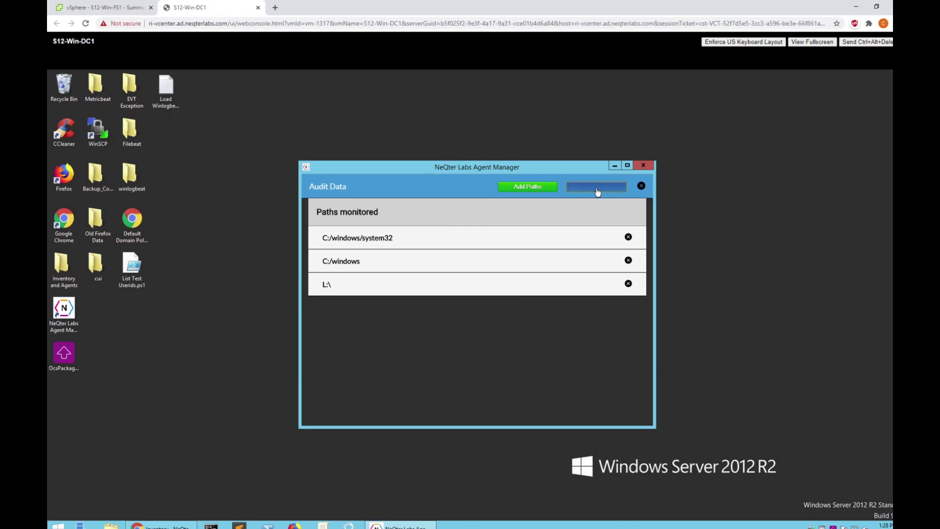
{"action": "left_click", "coordinate": [641, 186]}
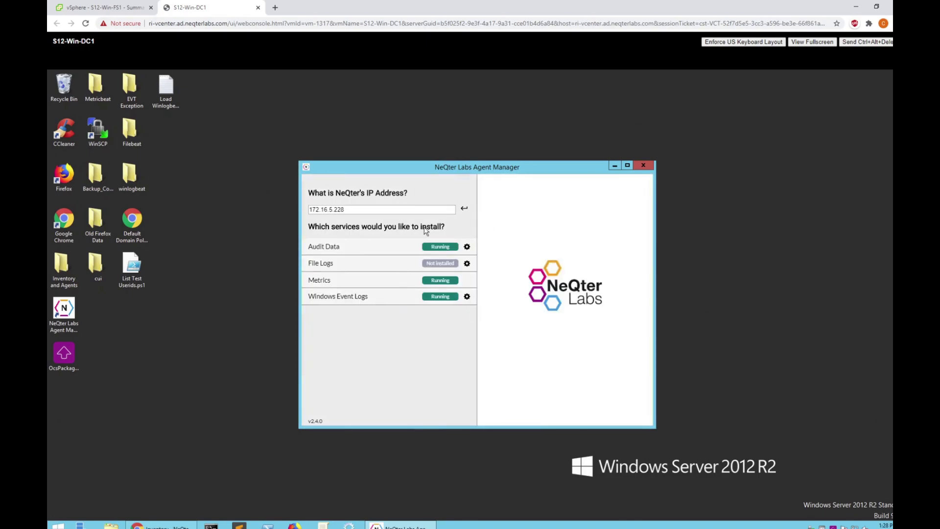